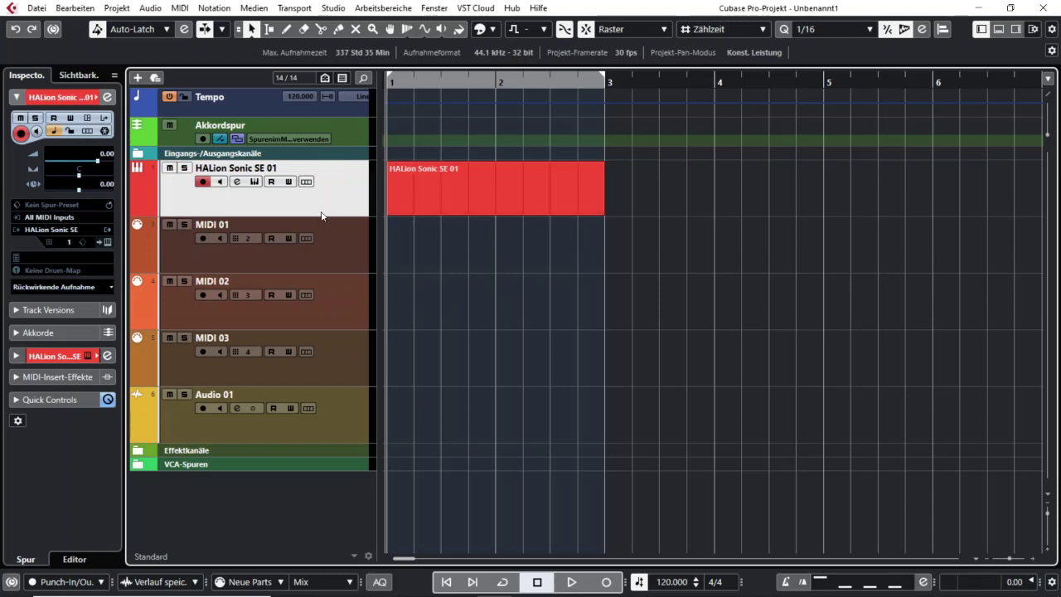
View the Load page of the HALion Sonic SE 01 track's instrument and close the instrument window
left_click(254, 181)
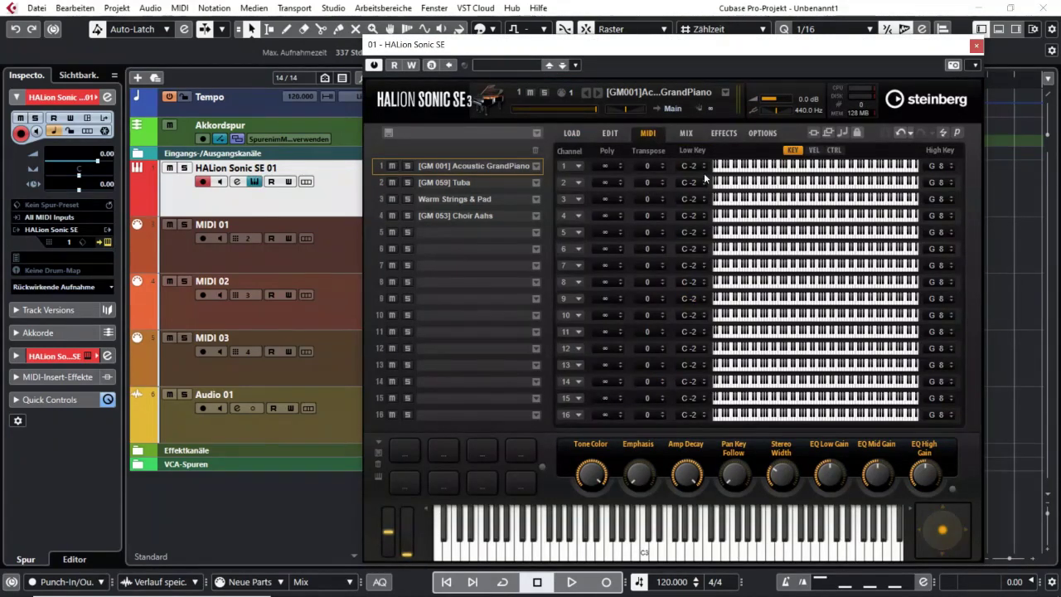
left_click(566, 133)
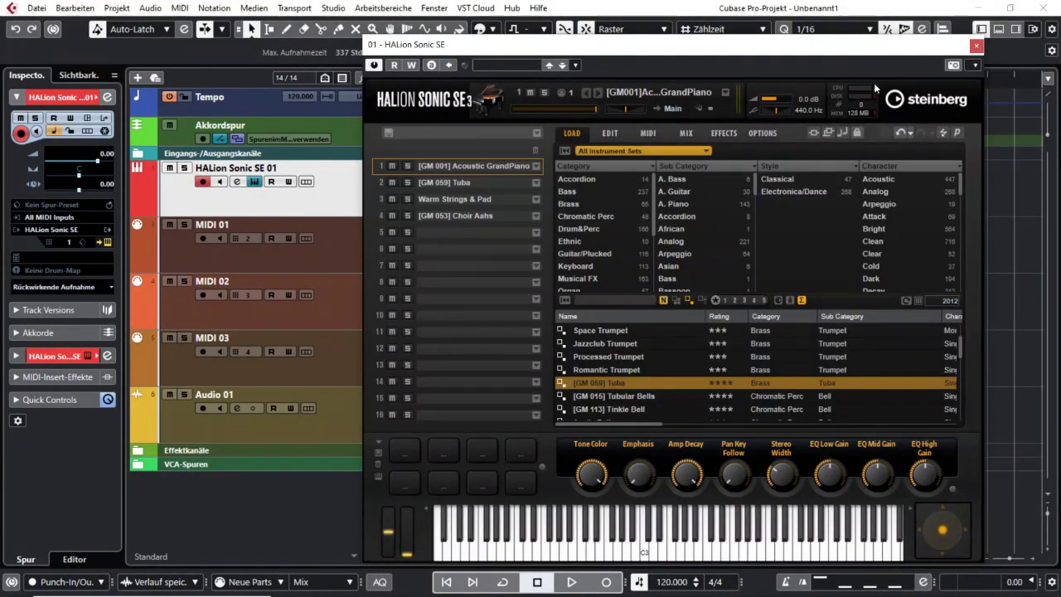
left_click(977, 45)
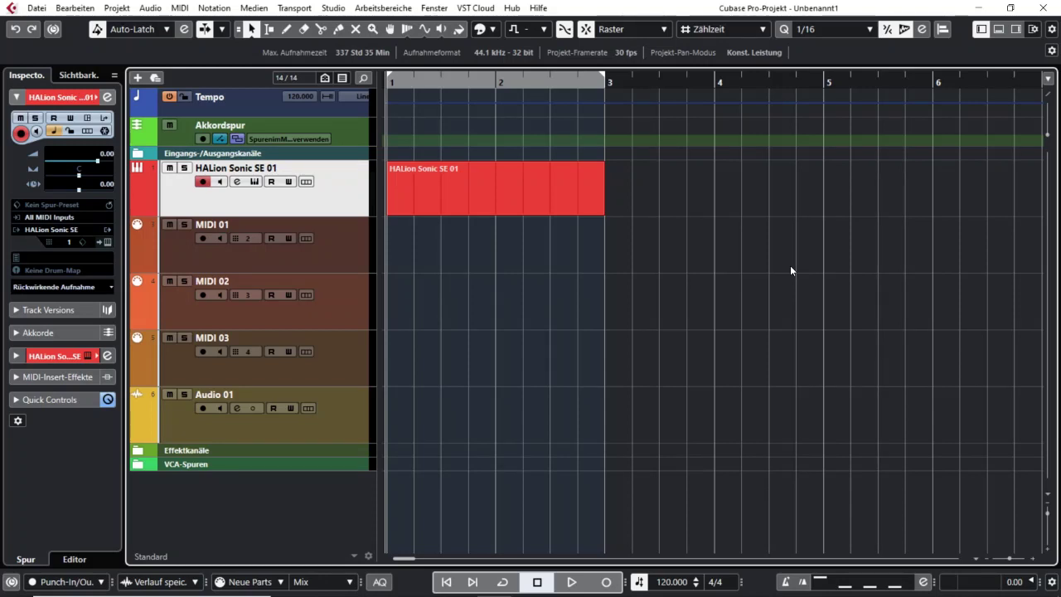
Expand the MIDI 01 track's basic settings in the Inspector, view its assigned HALion Sonic SE instrument from there, and close it
key("2")
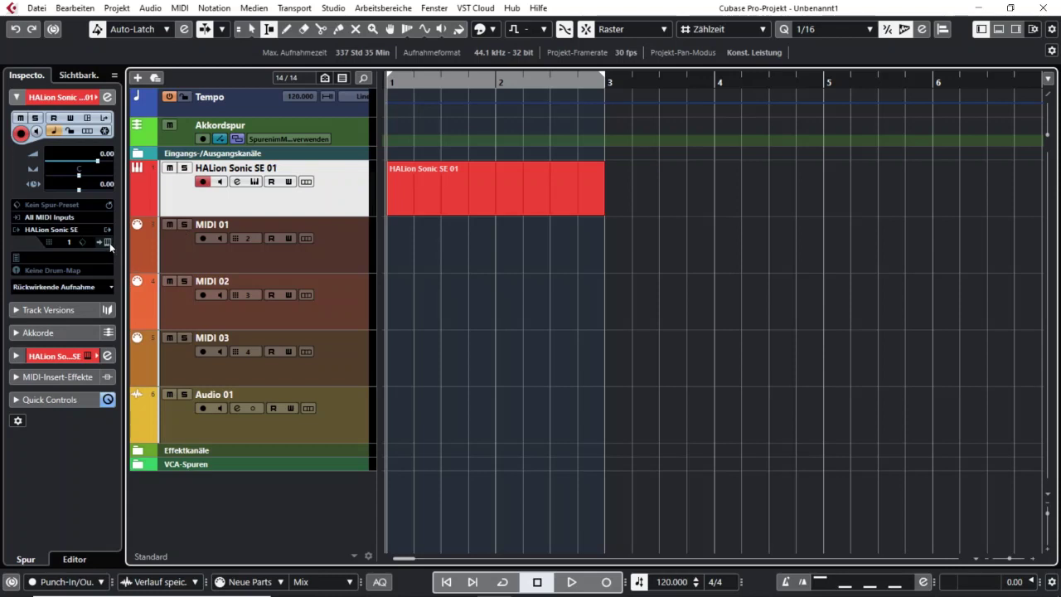
left_click(281, 264)
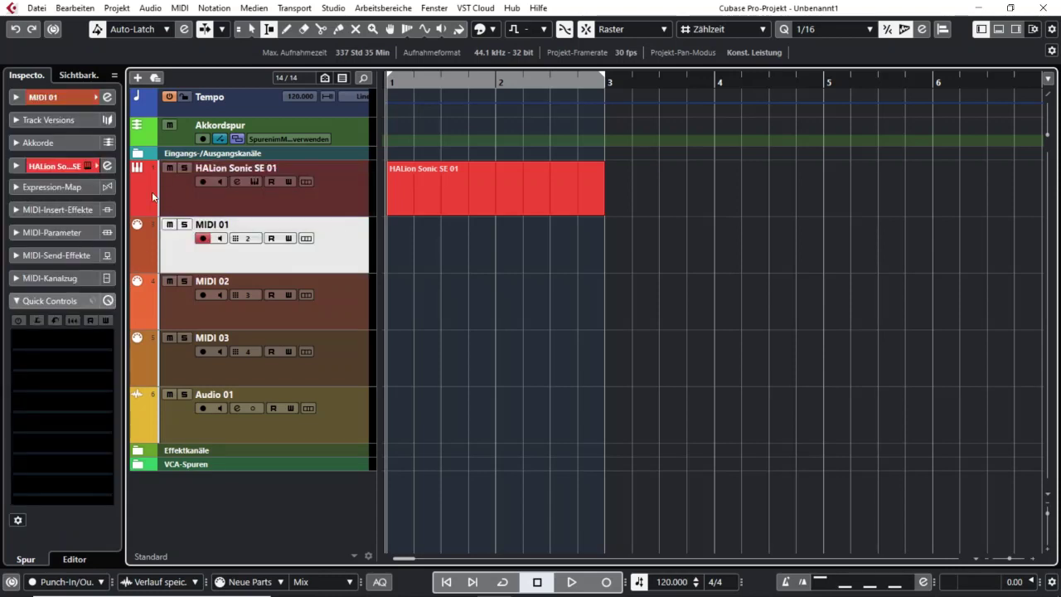
left_click(26, 98)
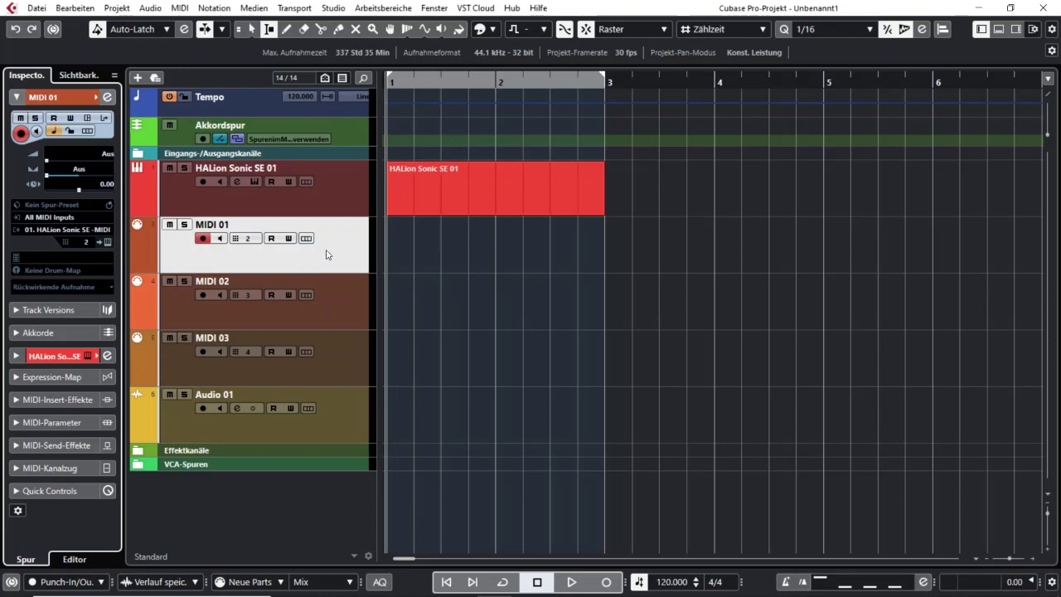
left_click(108, 243)
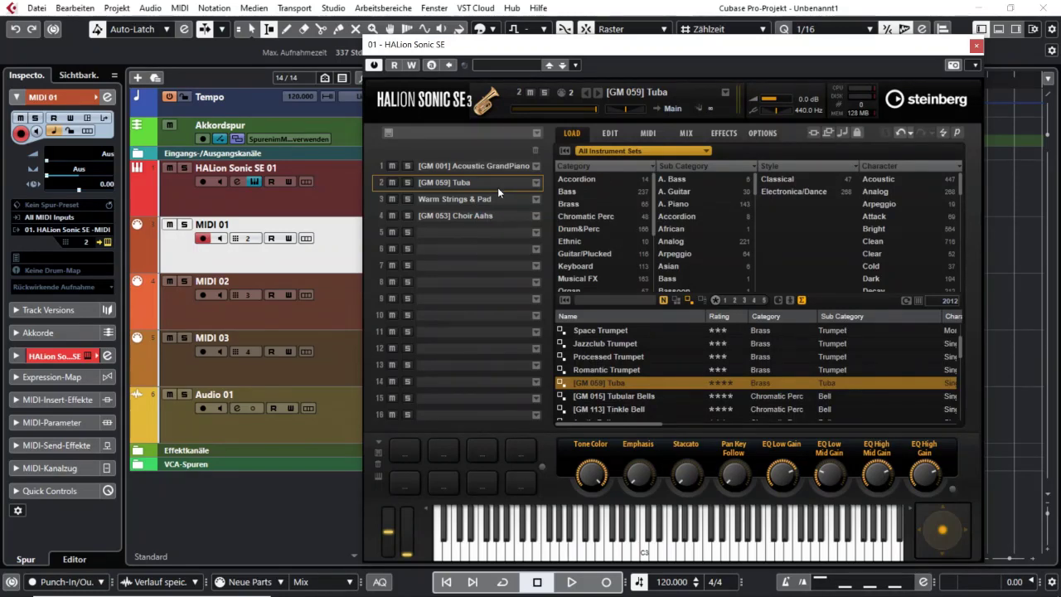
left_click(977, 46)
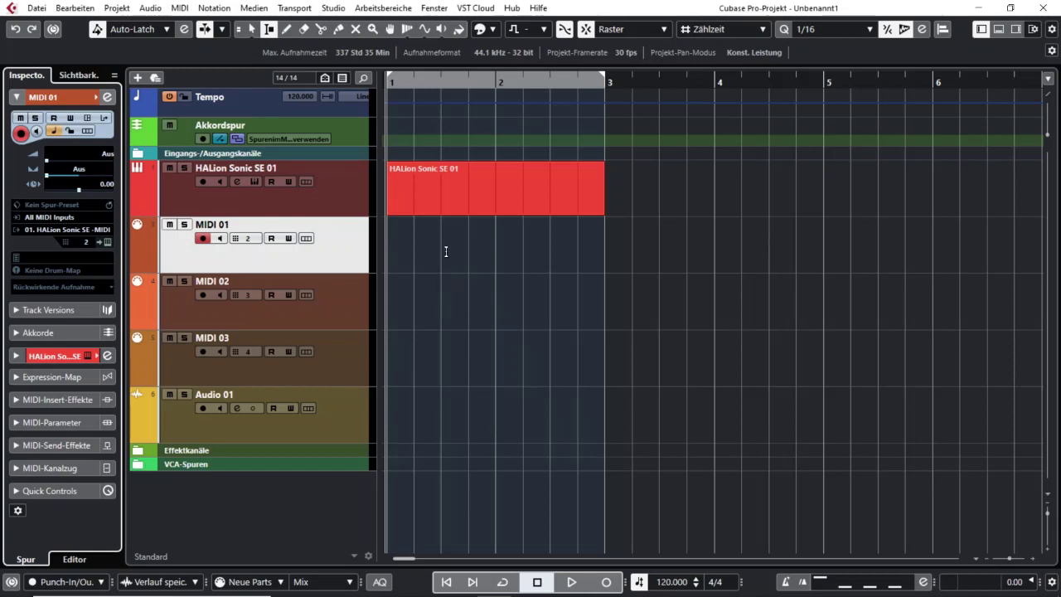
Open the HALion Sonic SE 01 part in the Key Editor using the Object Selection tool and view its instrument from there
left_click(458, 209)
right_click(462, 201)
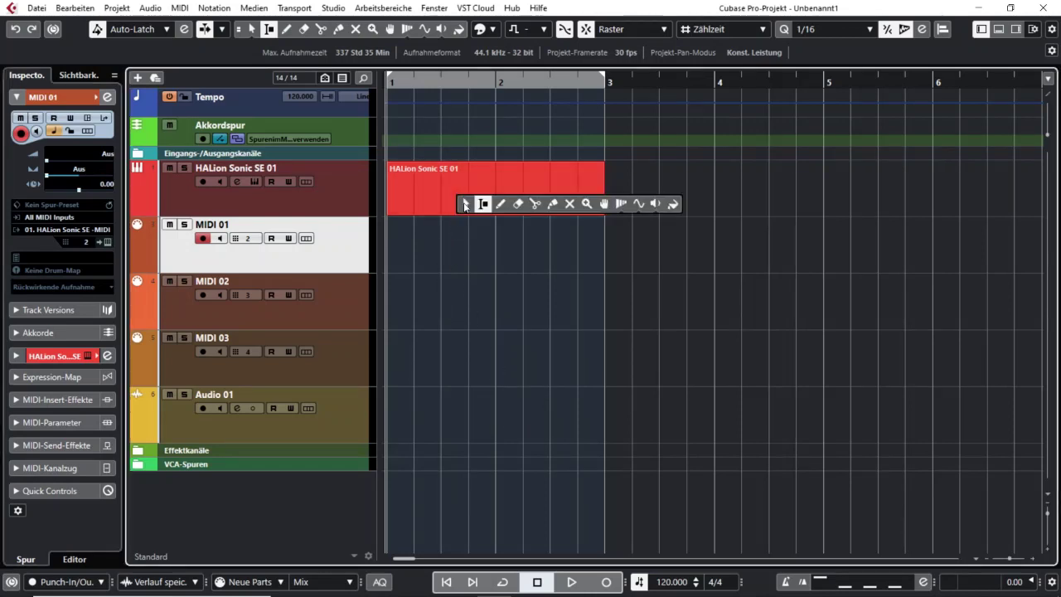
left_click(466, 199)
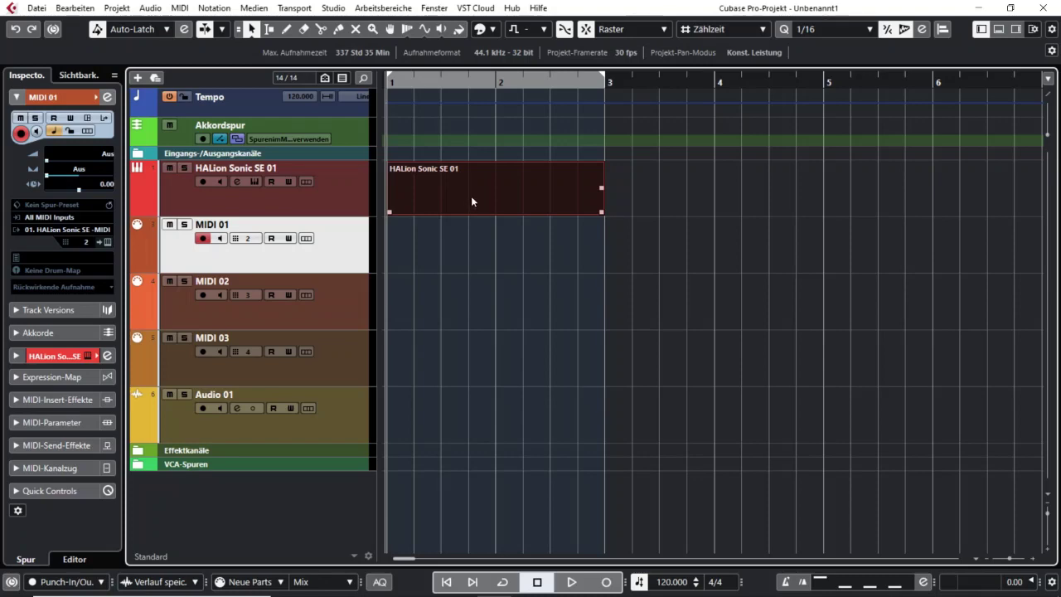
double_click(470, 199)
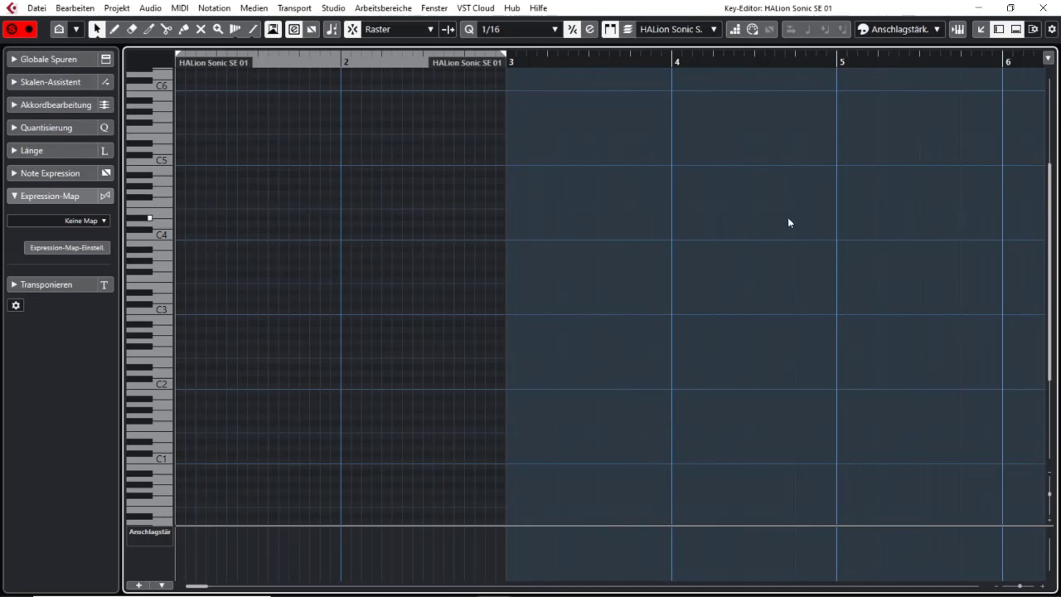
left_click(960, 33)
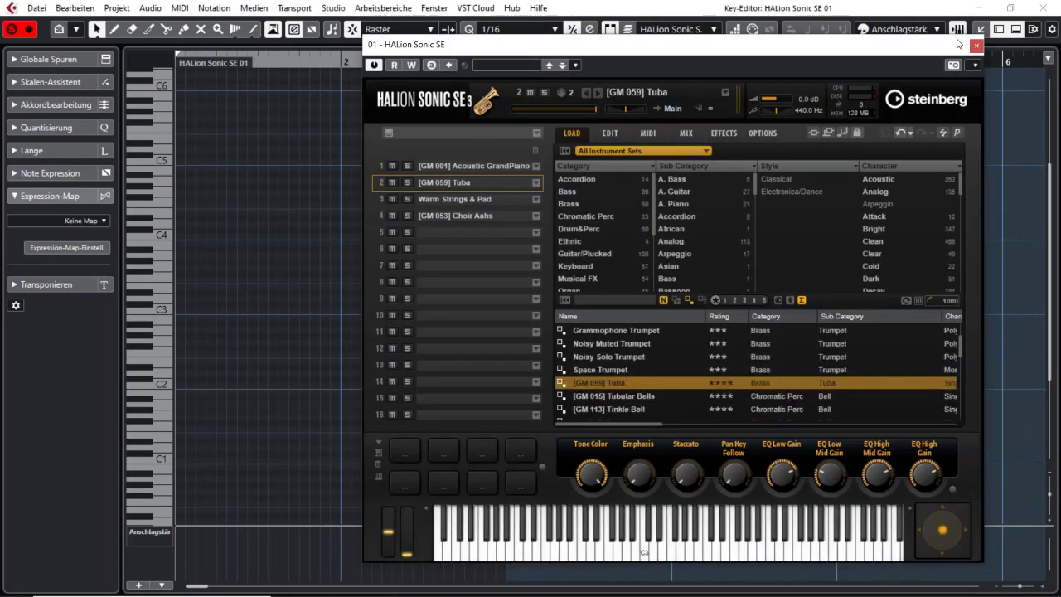
left_click_drag(940, 53, 895, 41)
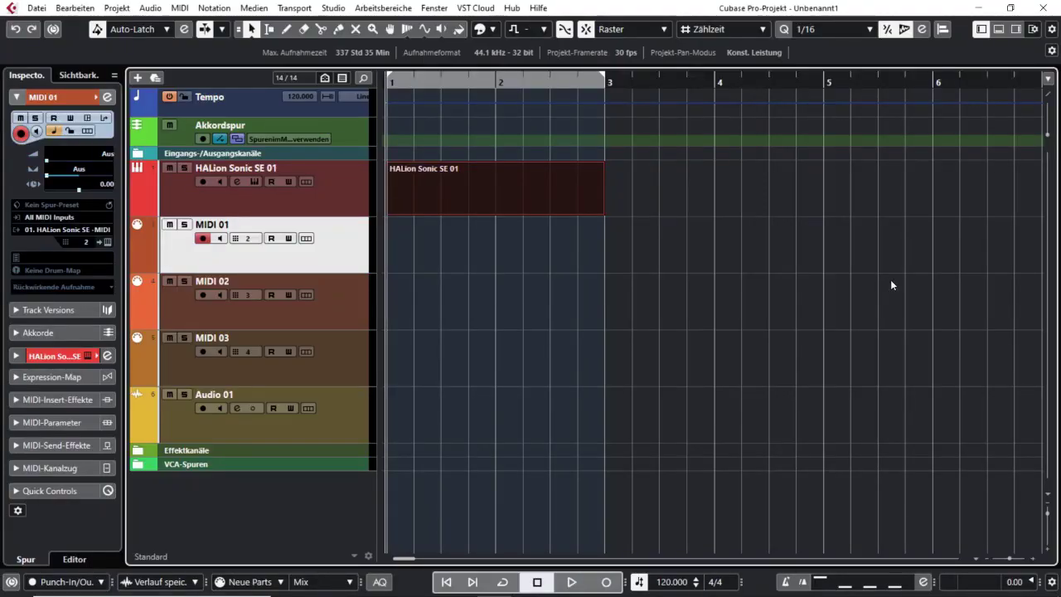
Open the MixConsole and view the instrument from the HALion Sonic SE 01 channel twice, closing its window each time
key("F3")
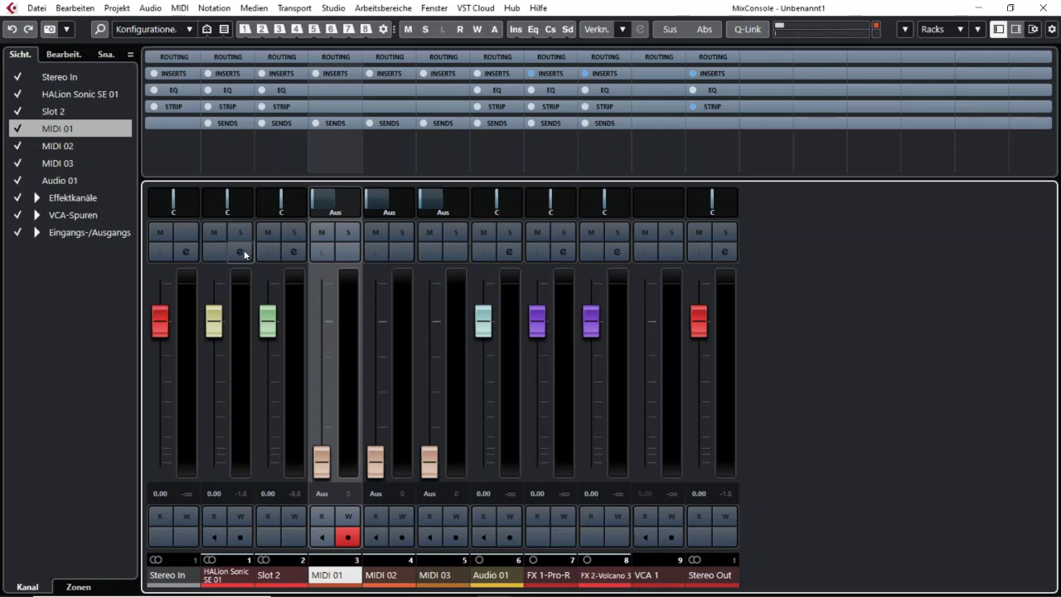
left_click(240, 253, "alt")
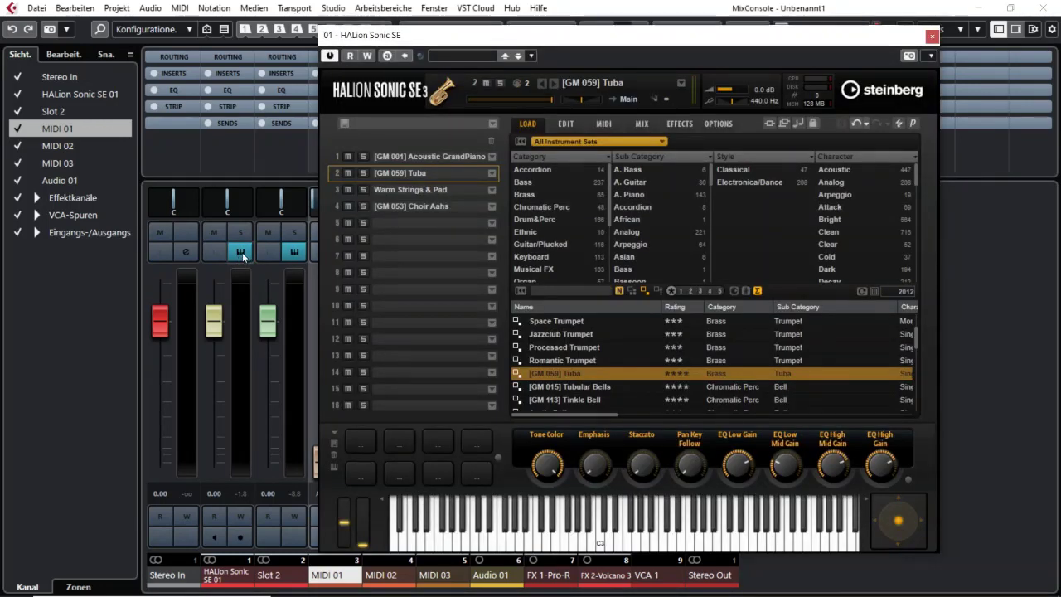
left_click(932, 37)
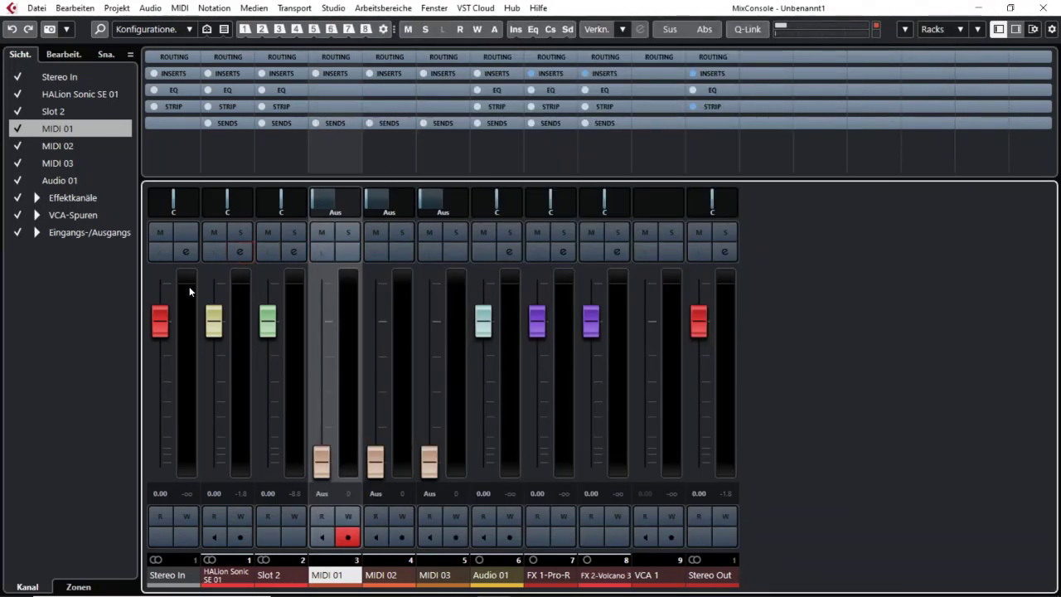
key("alt")
left_click(239, 253)
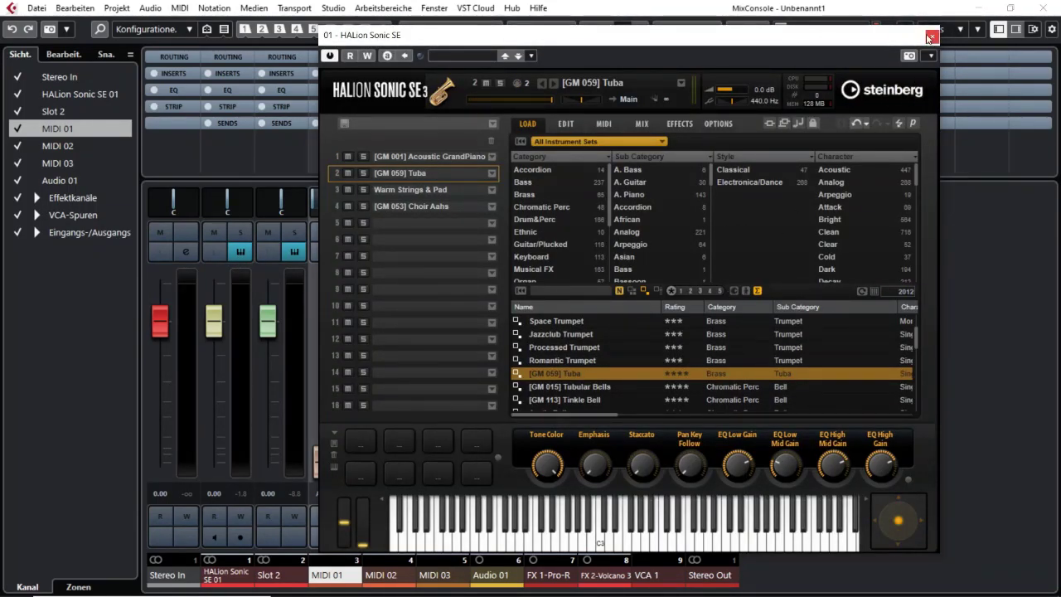
left_click(932, 37)
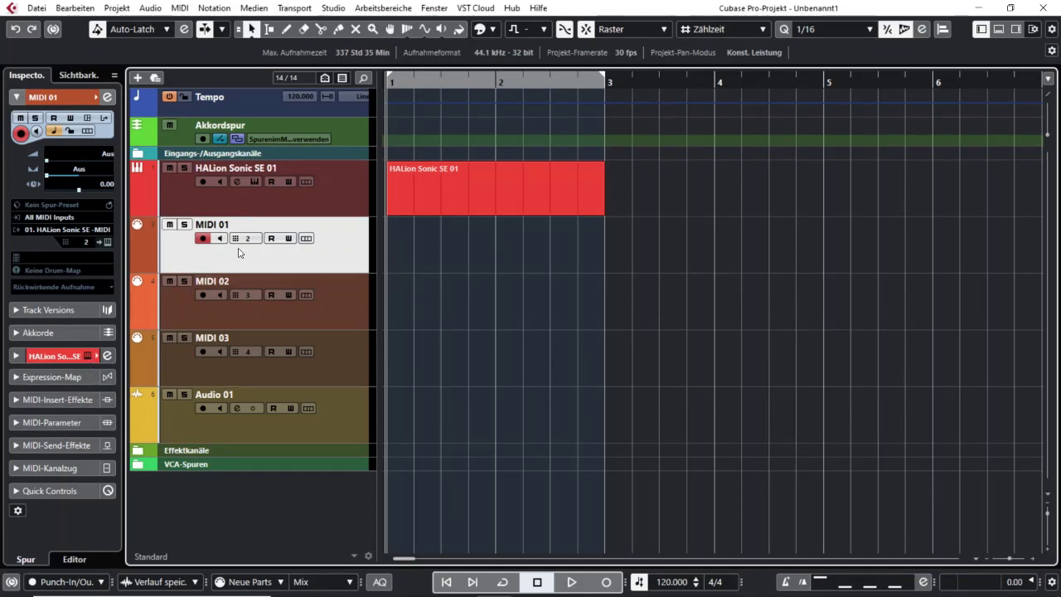
View the instrument from the Inspector, first for MIDI 01 and again through the HALion Sonic SE 01 track's audio channel section
left_click(86, 356)
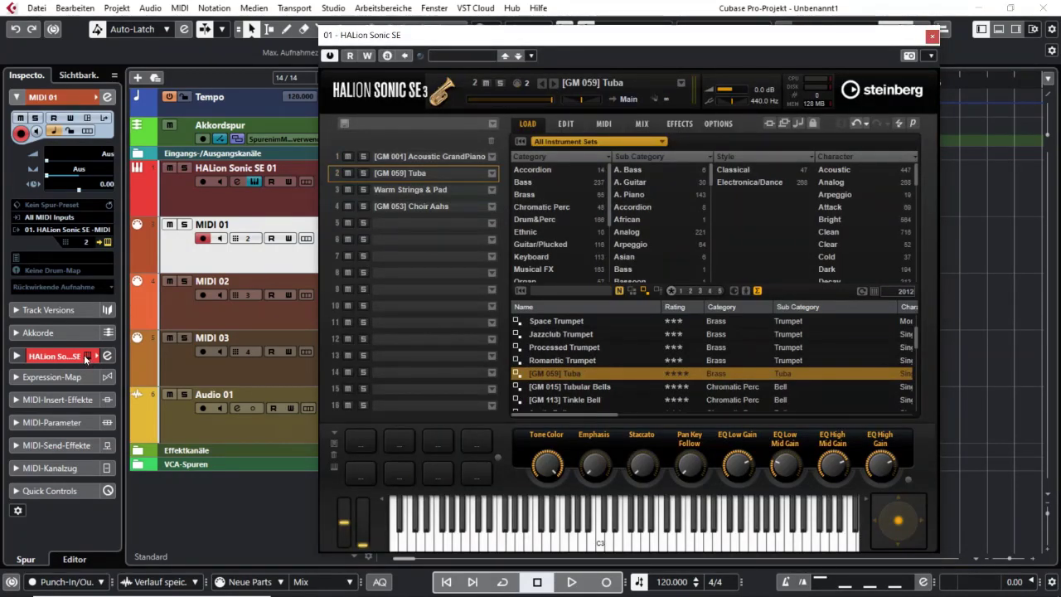
left_click(932, 36)
left_click(355, 203)
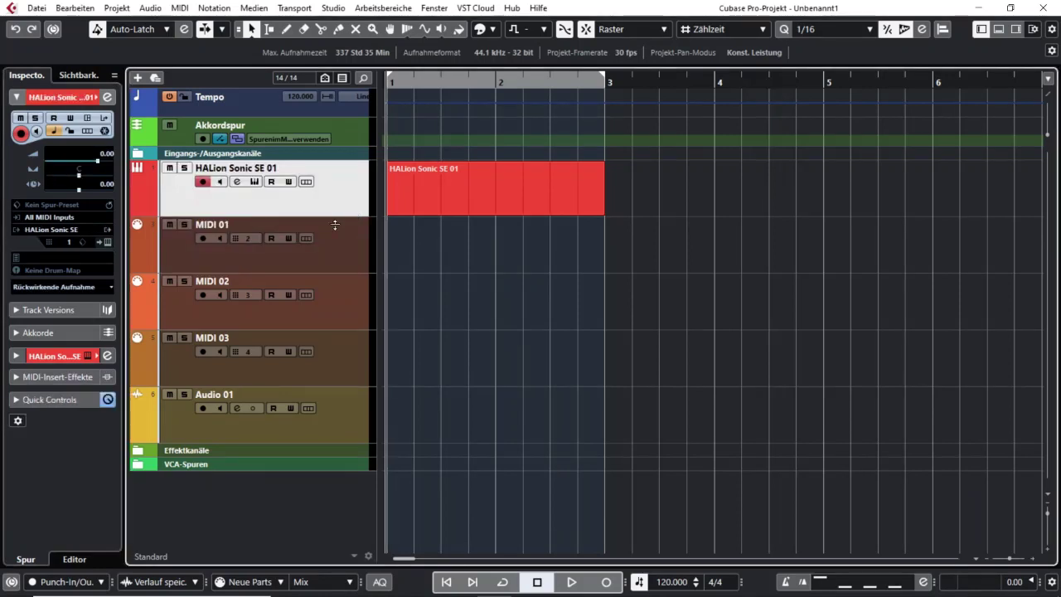
left_click(16, 356)
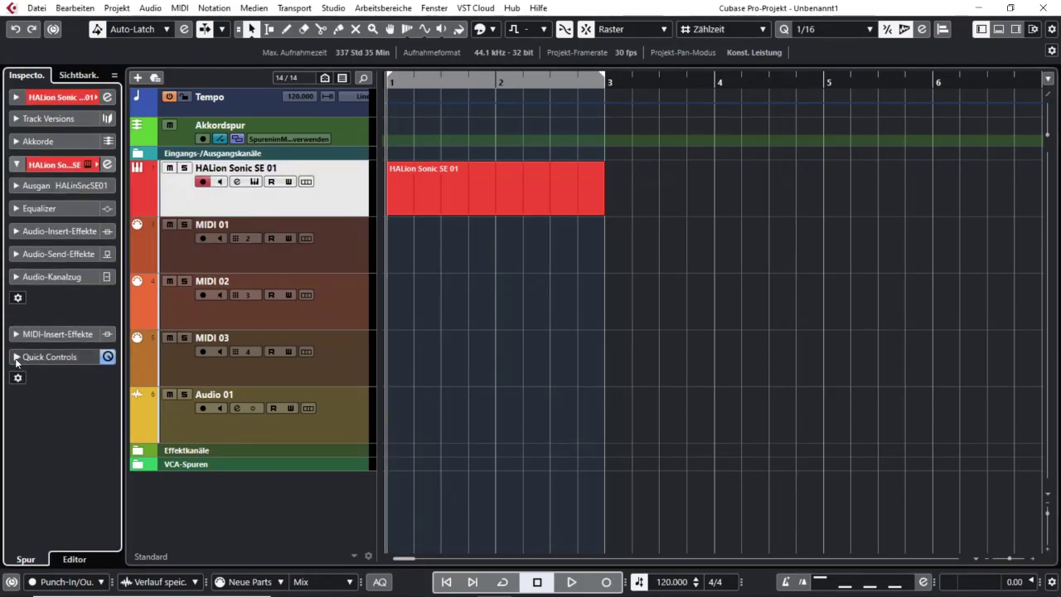
left_click(16, 277)
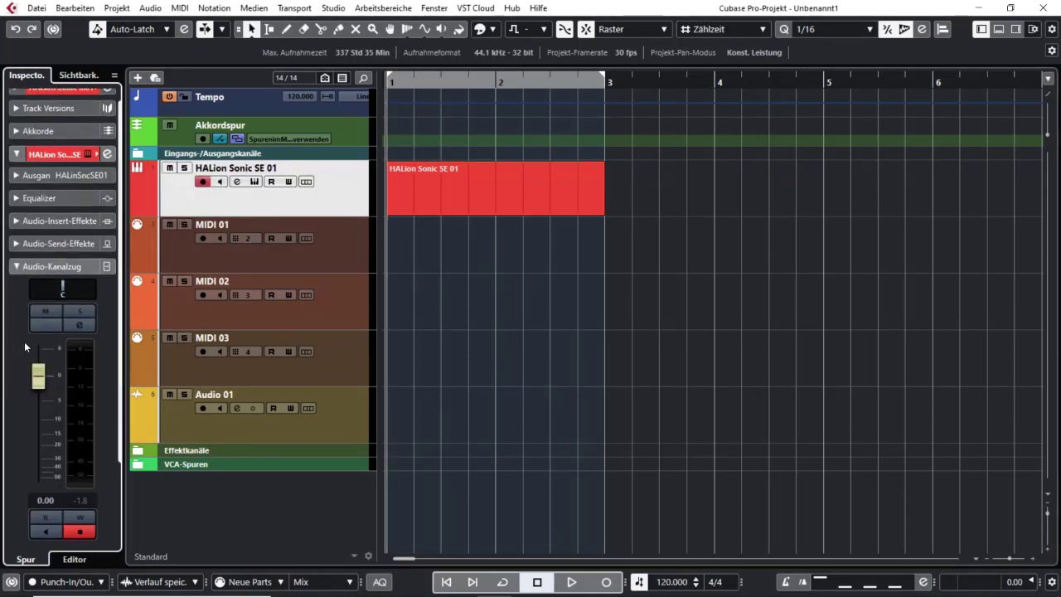
left_click(83, 325)
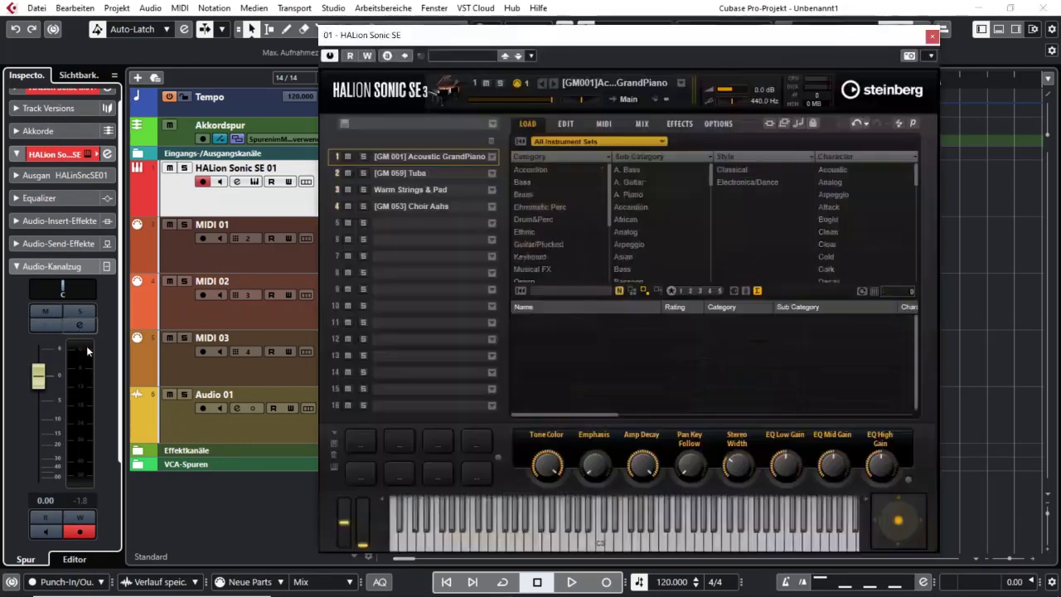
left_click(932, 36)
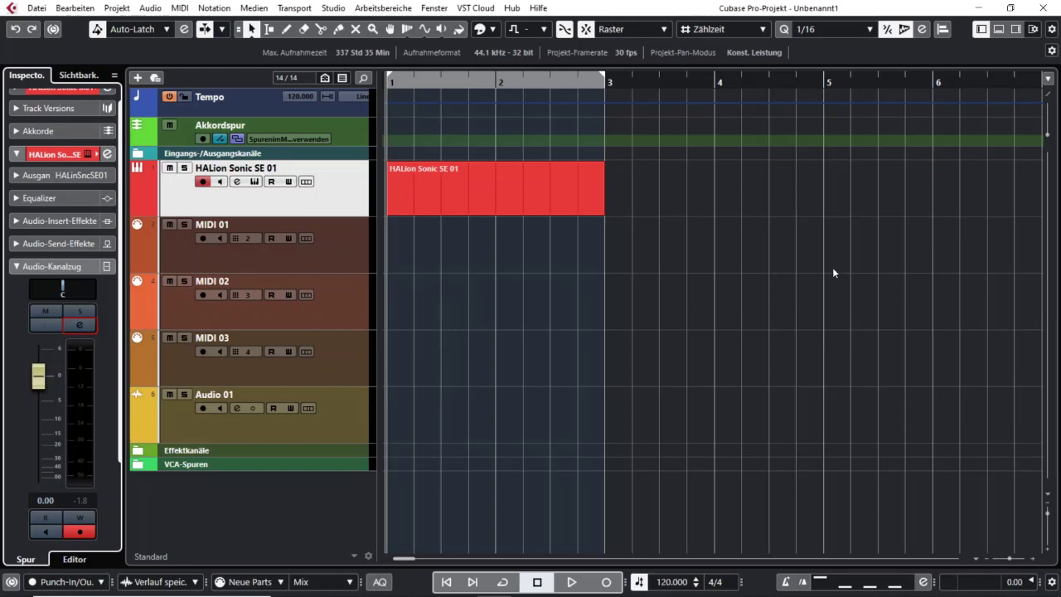
Deselect the HALion Sonic SE 01 part, then open the selected track's instrument and reposition its window
left_click(518, 197)
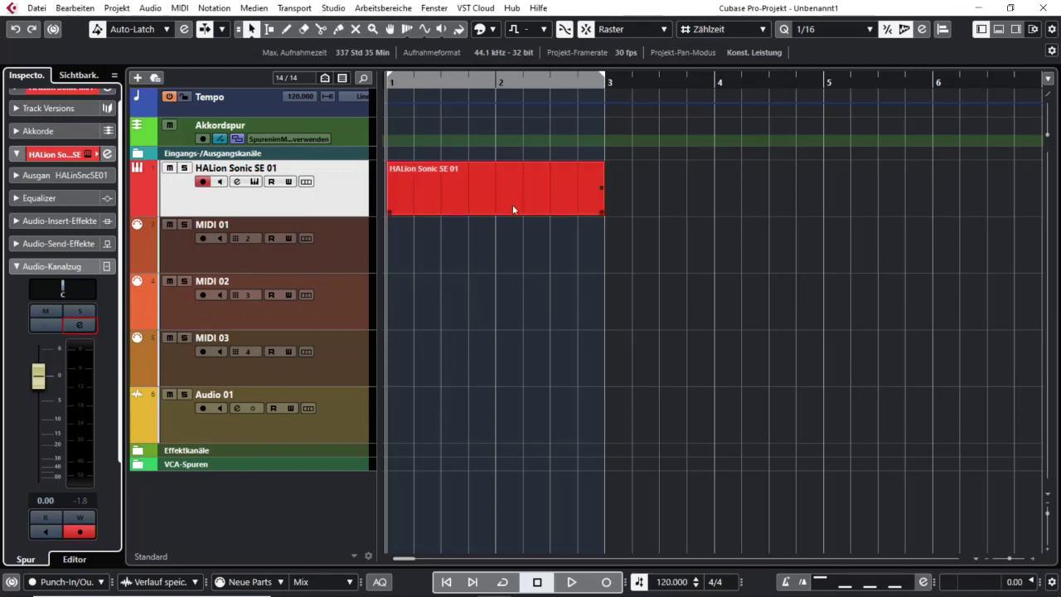
left_click(557, 358)
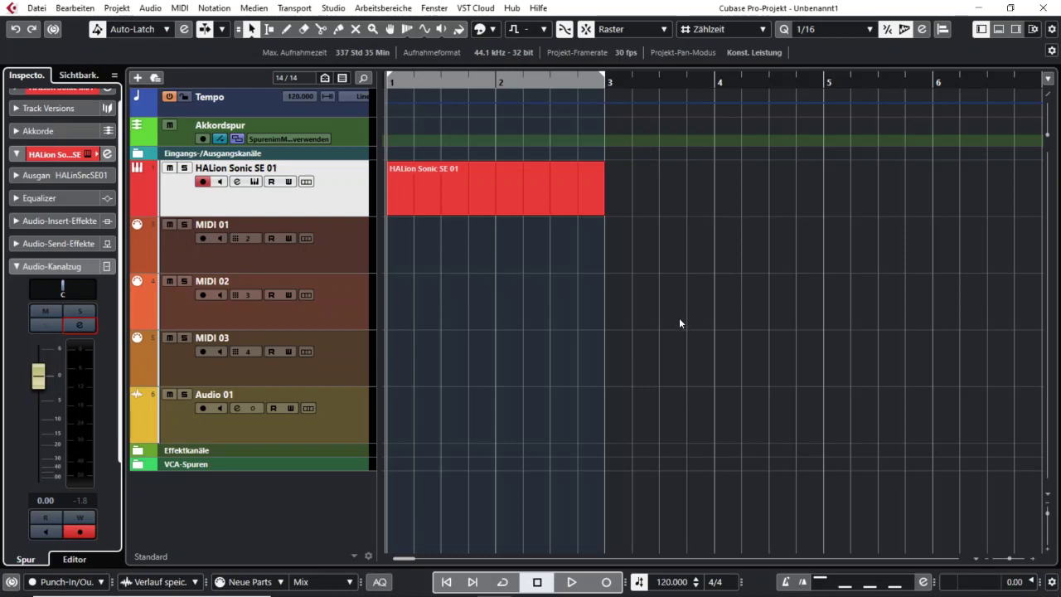
key("F11")
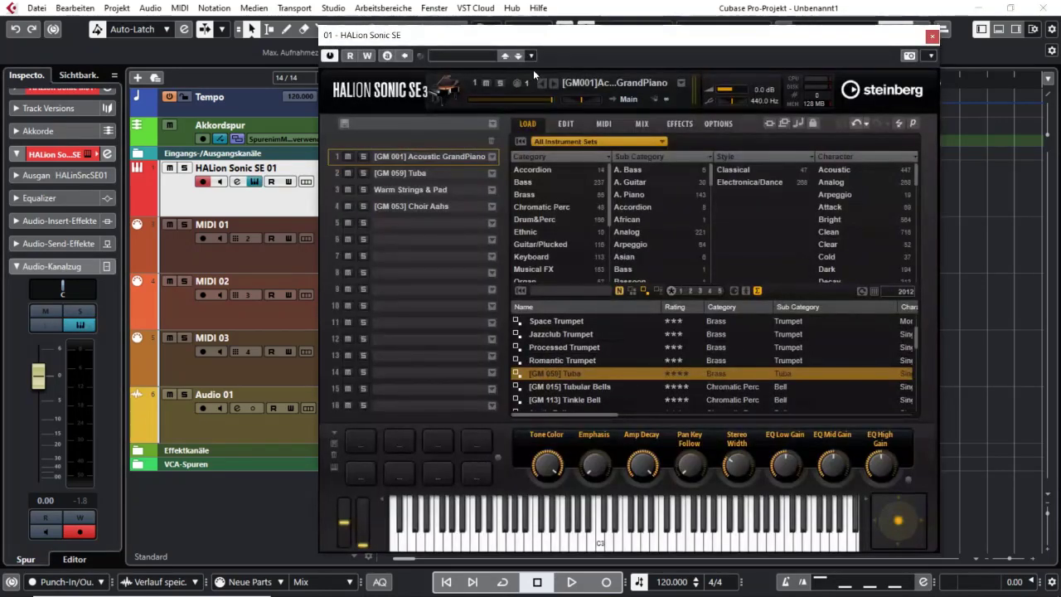
left_click_drag(584, 36, 520, 24)
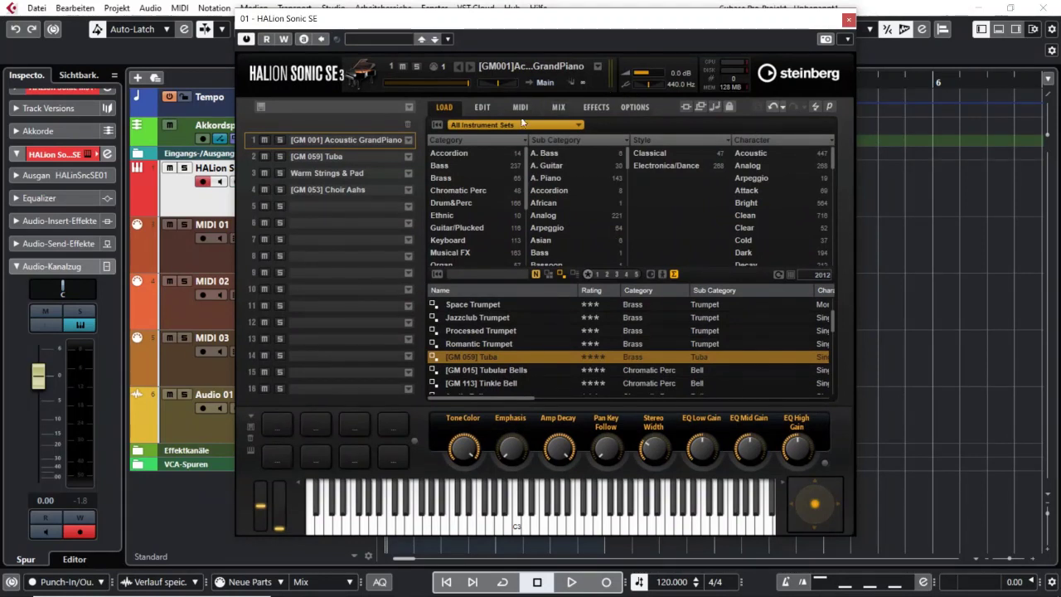
Try lowering the Acoustic GrandPiano's level on the Mix page, using the plug-in's own undo and redo to revert and restore it
left_click(559, 107)
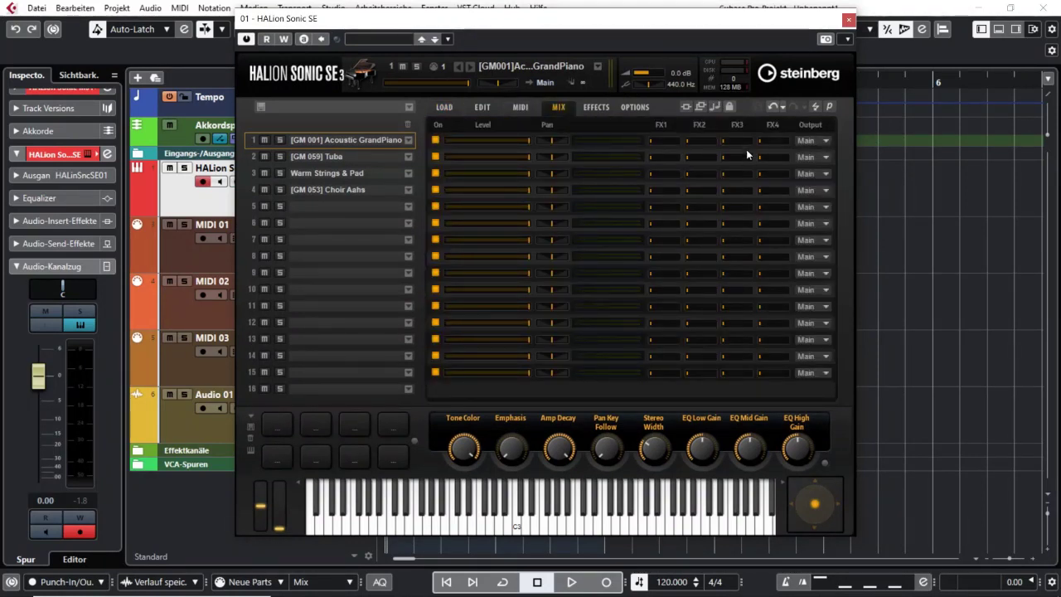
left_click_drag(528, 140, 504, 141)
left_click(780, 108)
left_click_drag(524, 143, 505, 143)
left_click(776, 108)
left_click(793, 108)
left_click(776, 107)
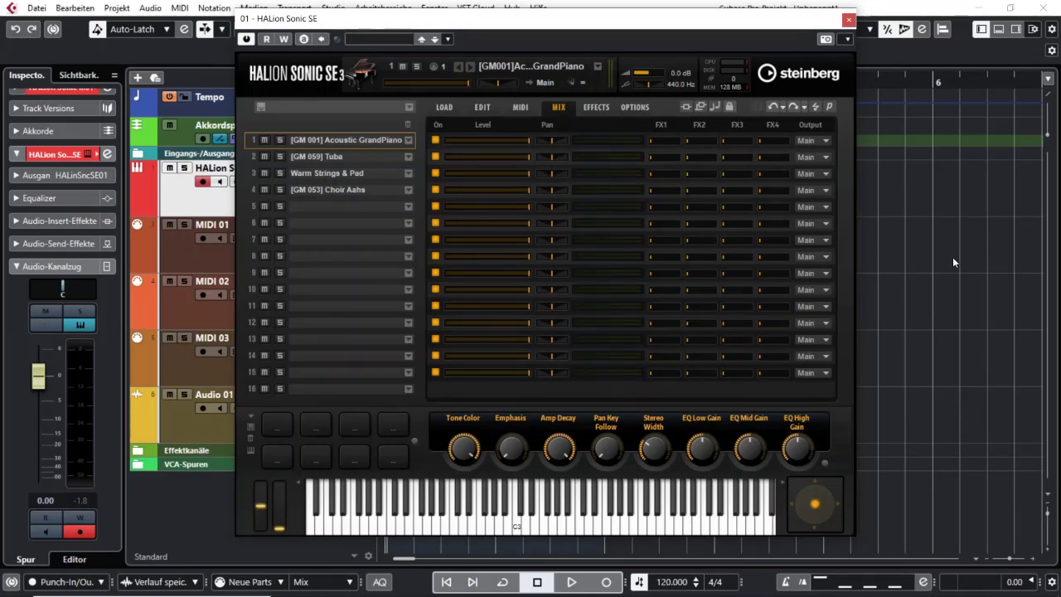
Switch HALion Sonic SE to its compact editor view and back to the full player view
left_click(830, 107)
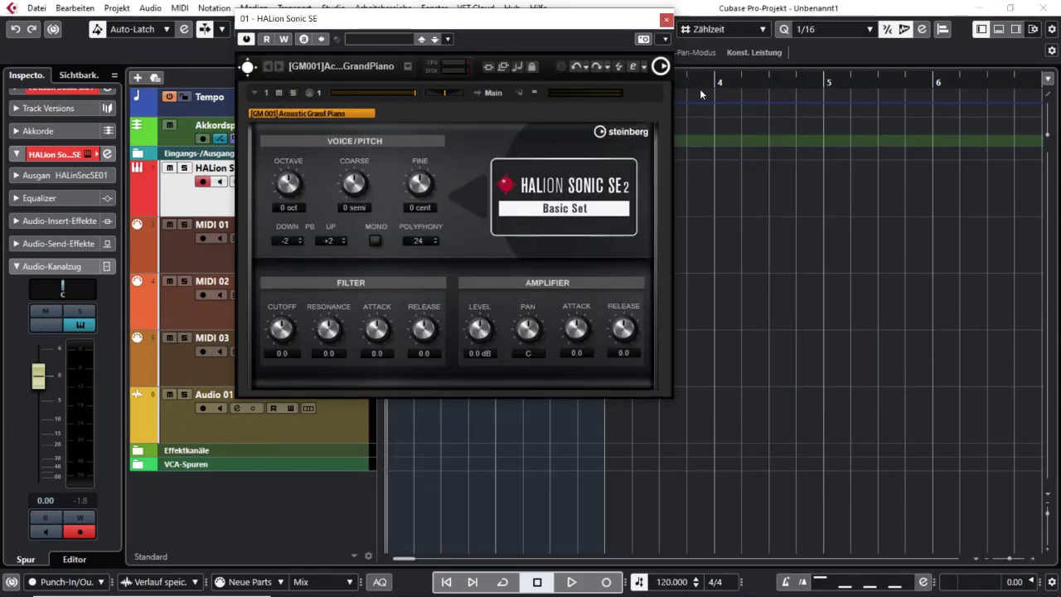
left_click(633, 66)
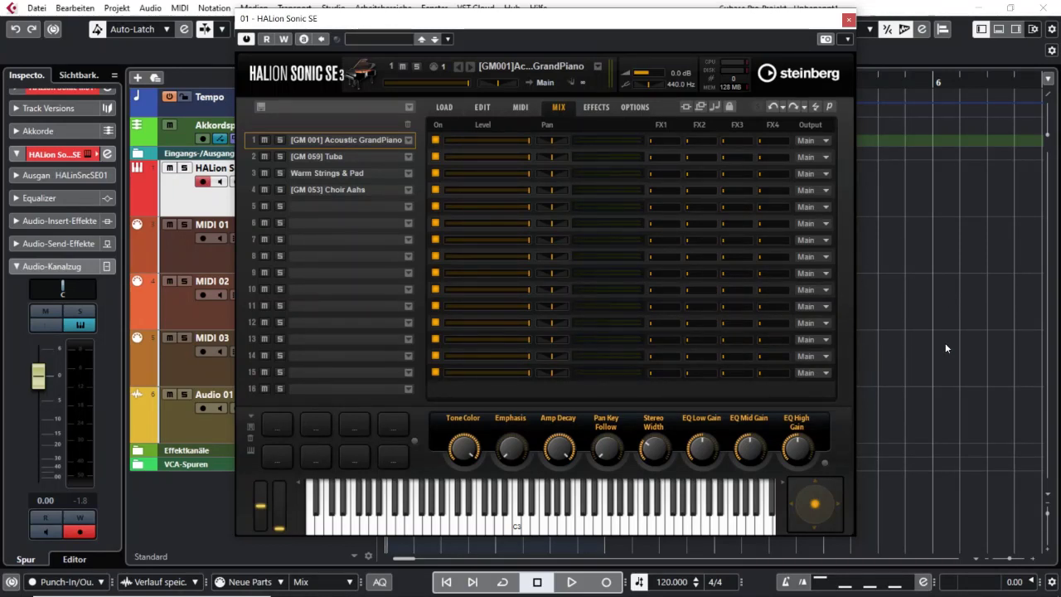
Load the Times Three program from the Transverse instrument set into slot 5
left_click(383, 206)
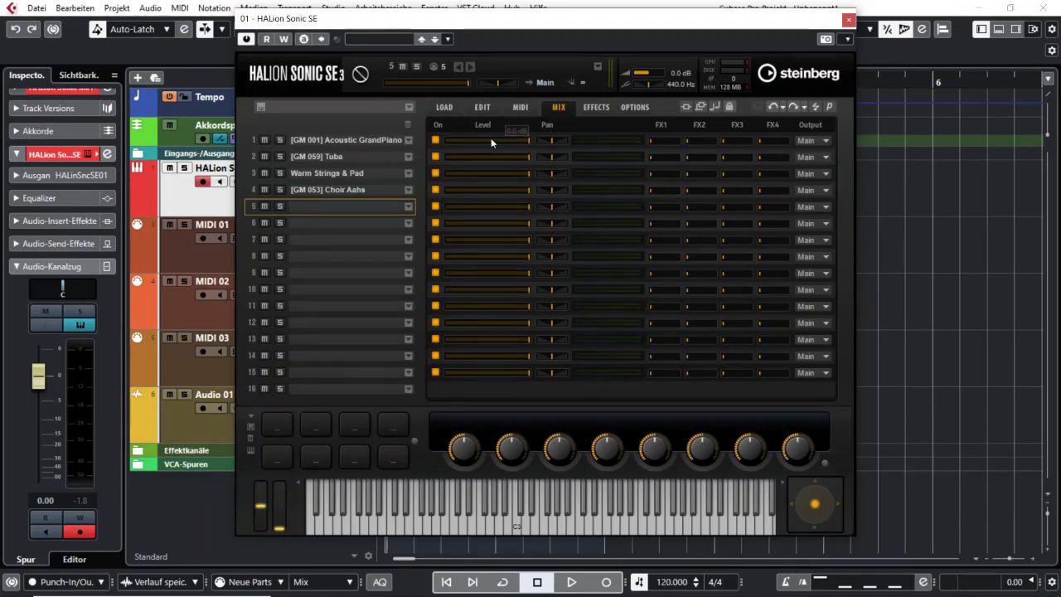
left_click(445, 107)
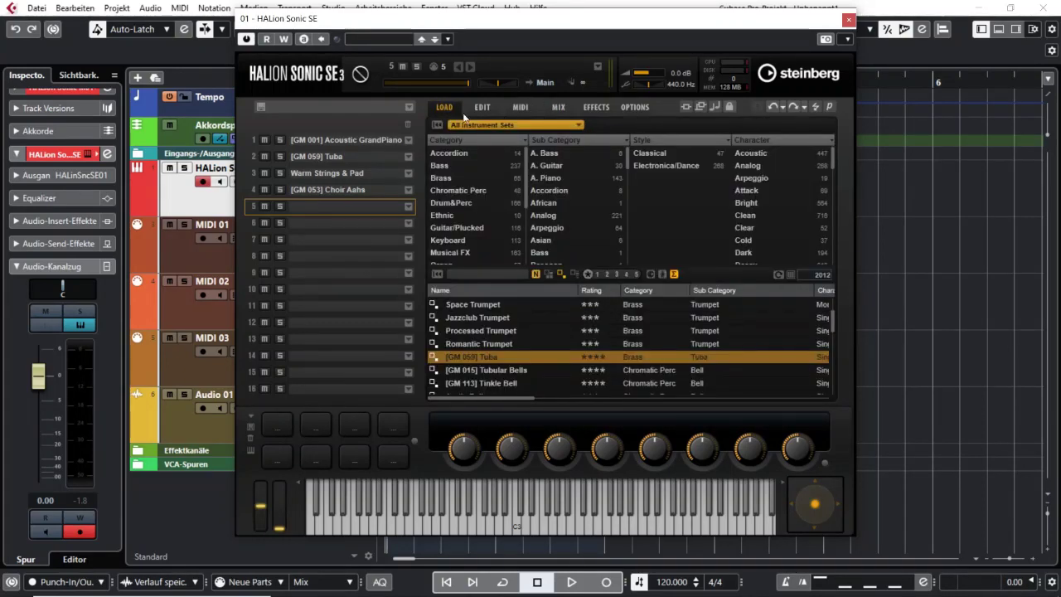
left_click(484, 123)
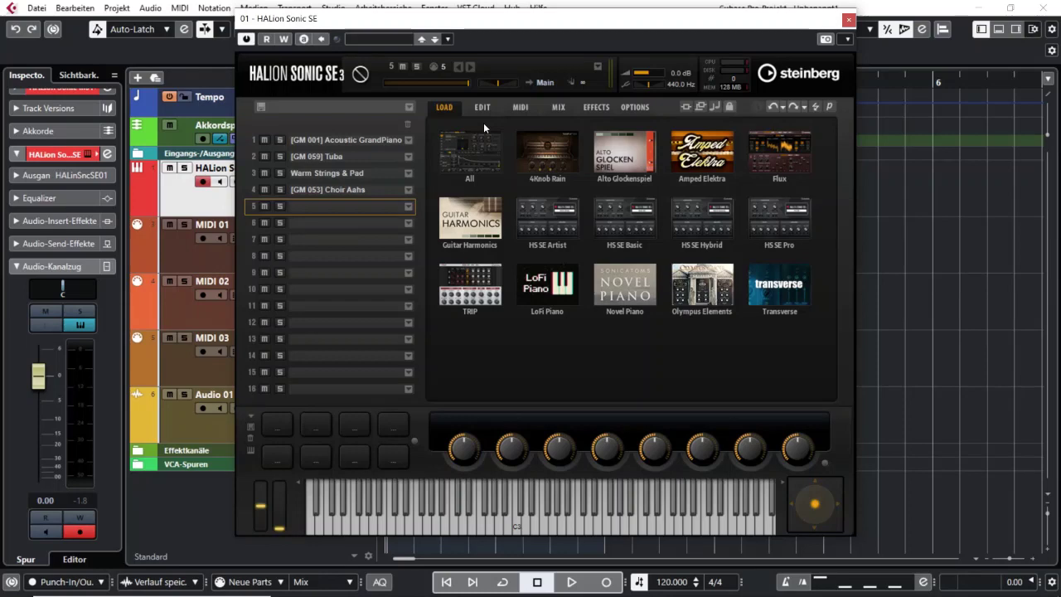
left_click(783, 299)
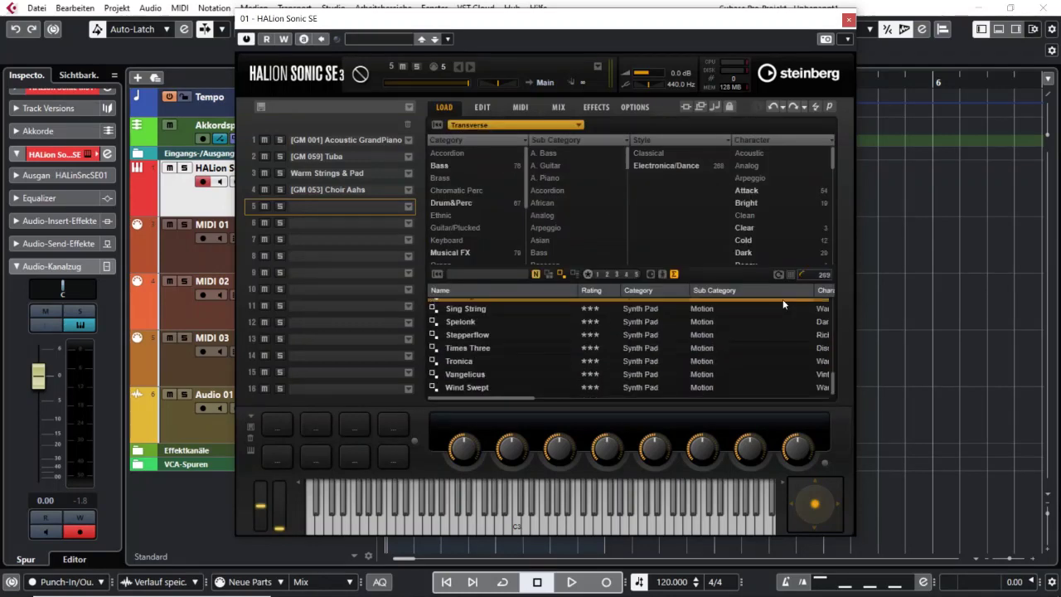
double_click(494, 348)
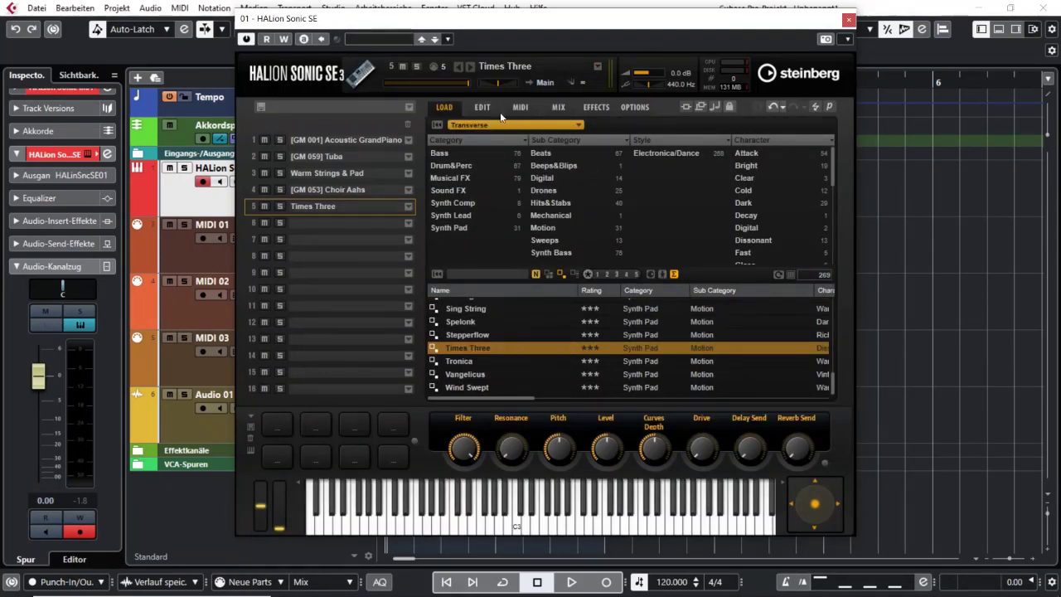
View Times Three on the Edit page and in the compact editor view, repositioning the instrument window to fit
left_click(484, 108)
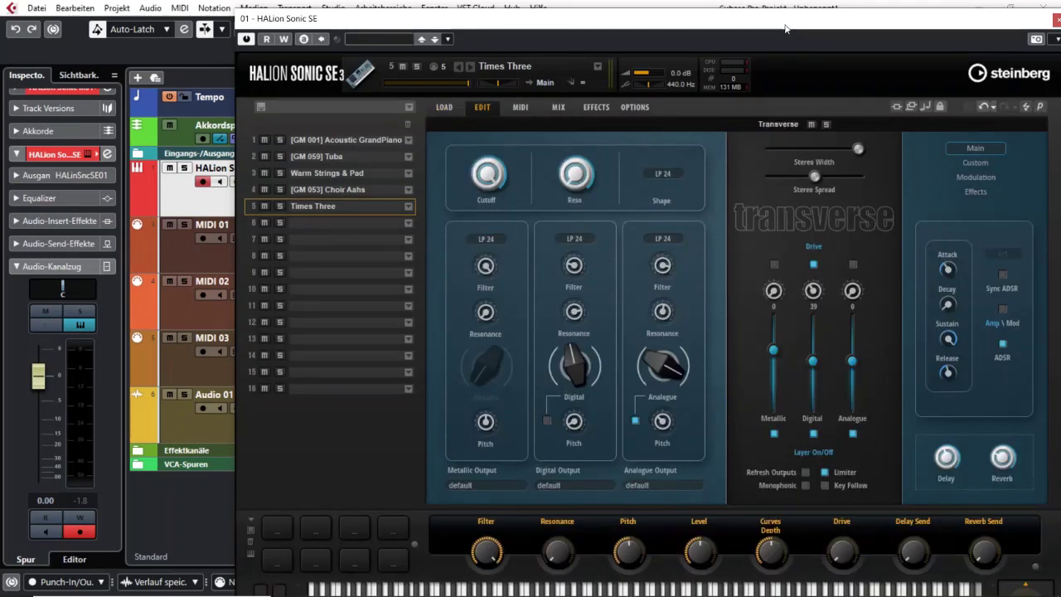
left_click_drag(787, 29, 743, 21)
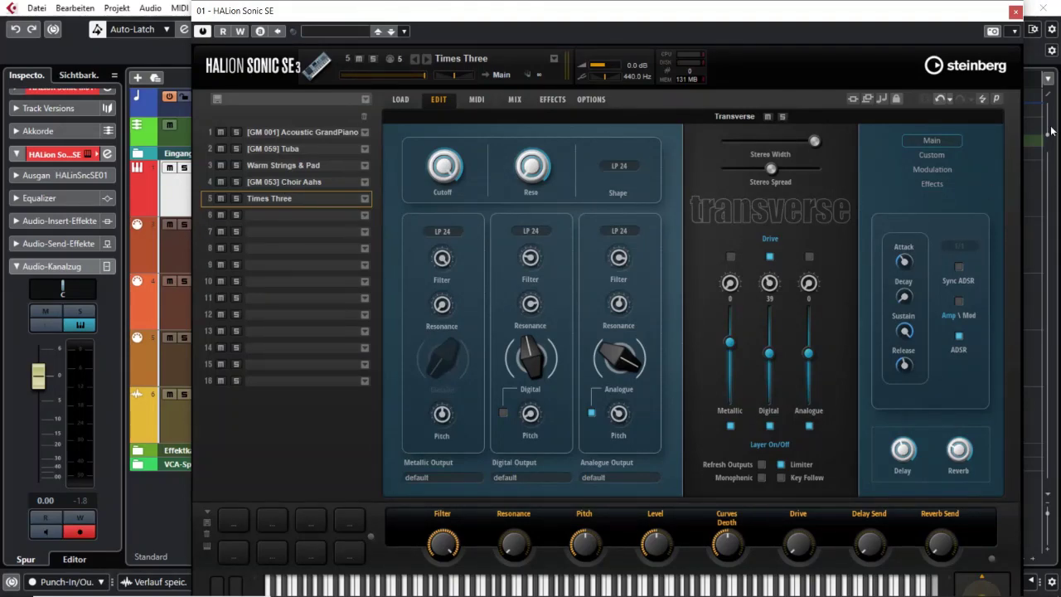
left_click(996, 99)
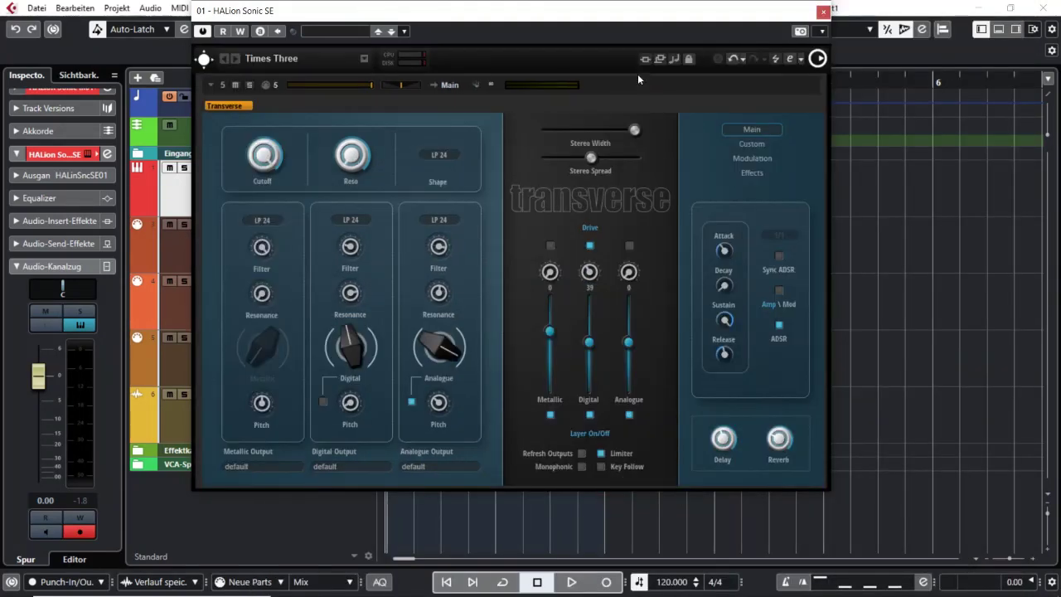
left_click_drag(592, 15, 751, 63)
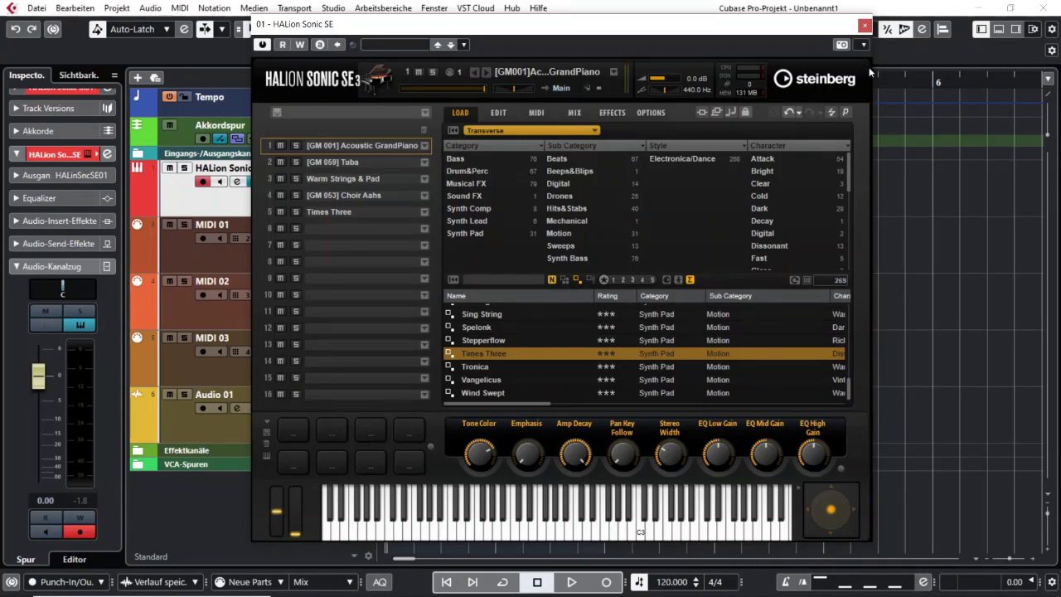
Close the instrument window and show the Quick Controls of the MIDI 01 track in the Inspector
left_click(864, 24)
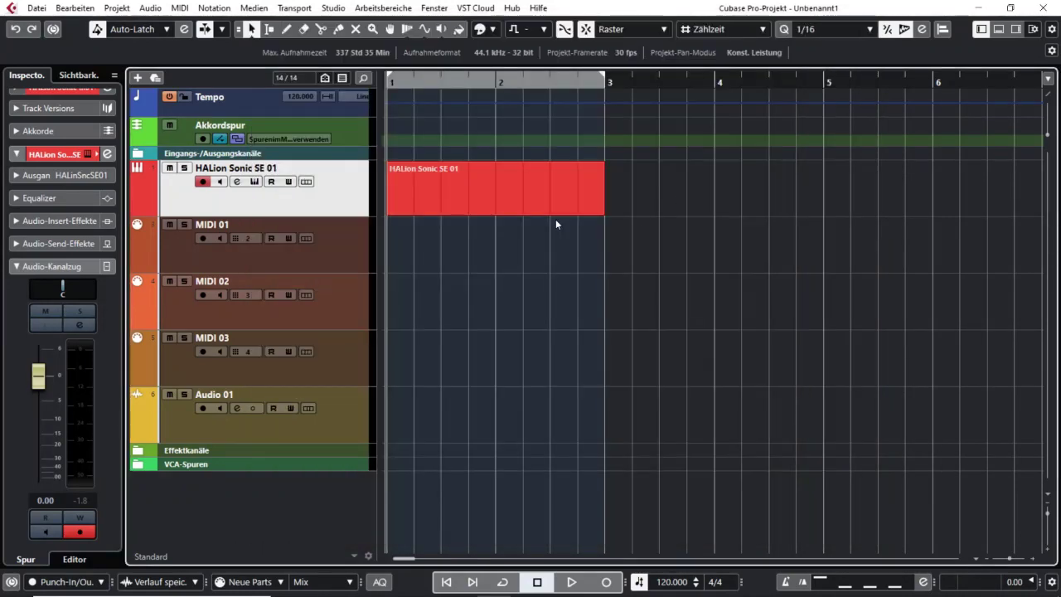
left_click(339, 254)
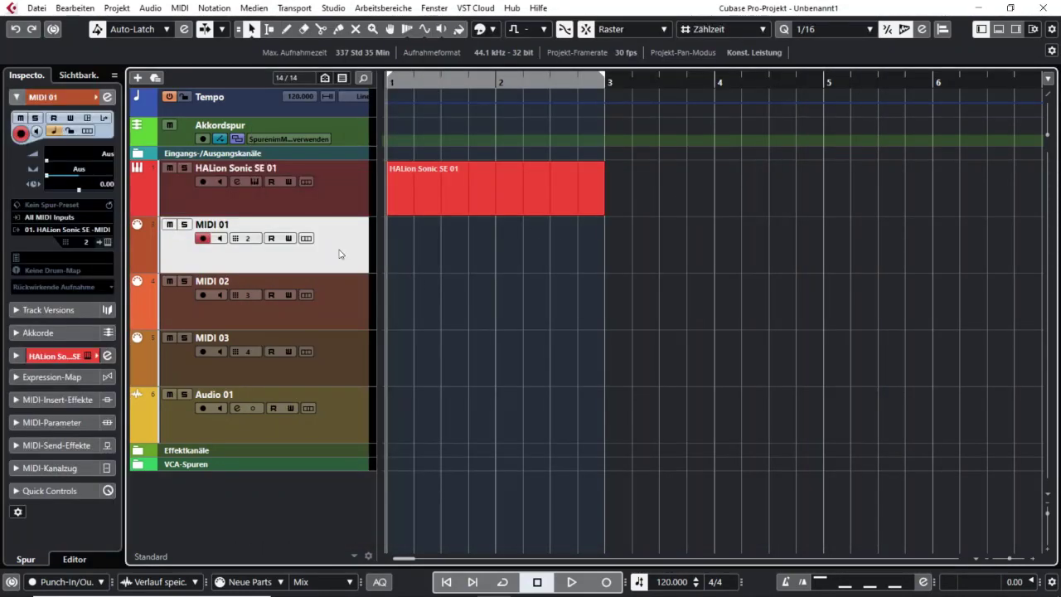
left_click(71, 493)
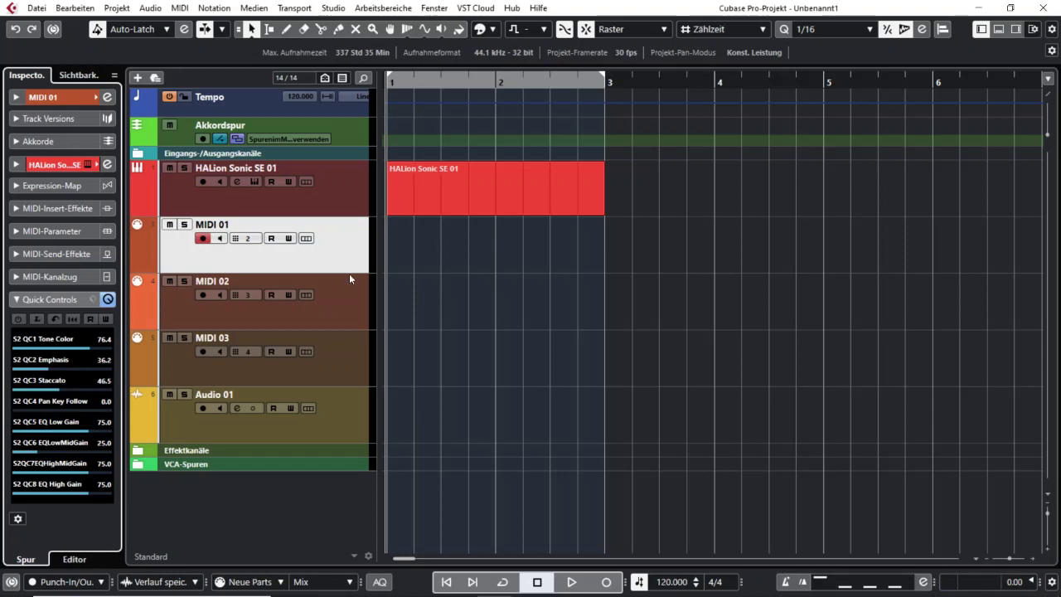
Lower the Tuba's Emphasis to 26.8 in HALion Sonic SE and close the instrument window
left_click(255, 182)
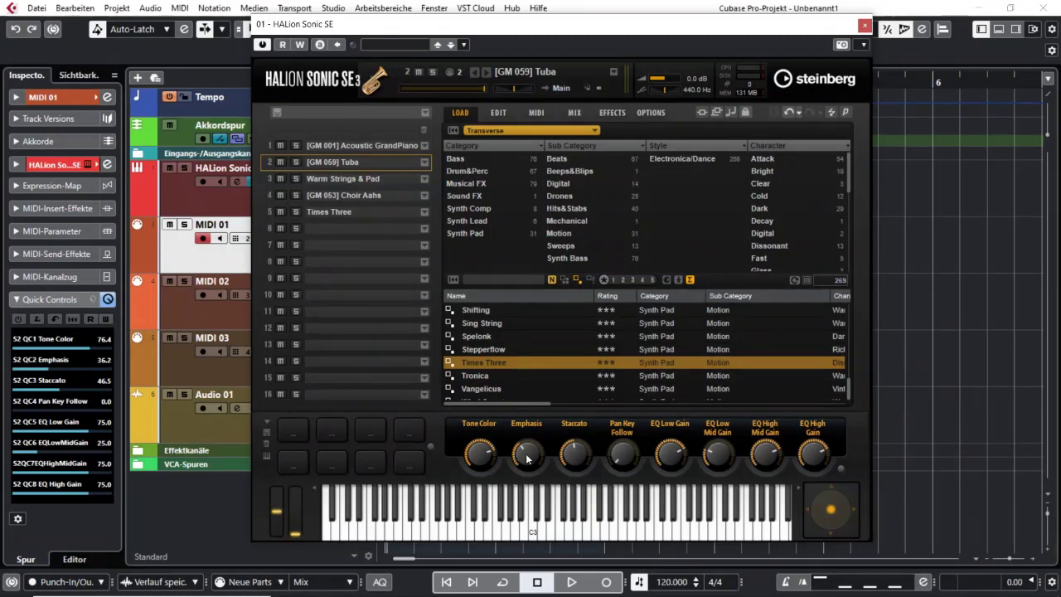
left_click_drag(526, 456, 528, 452)
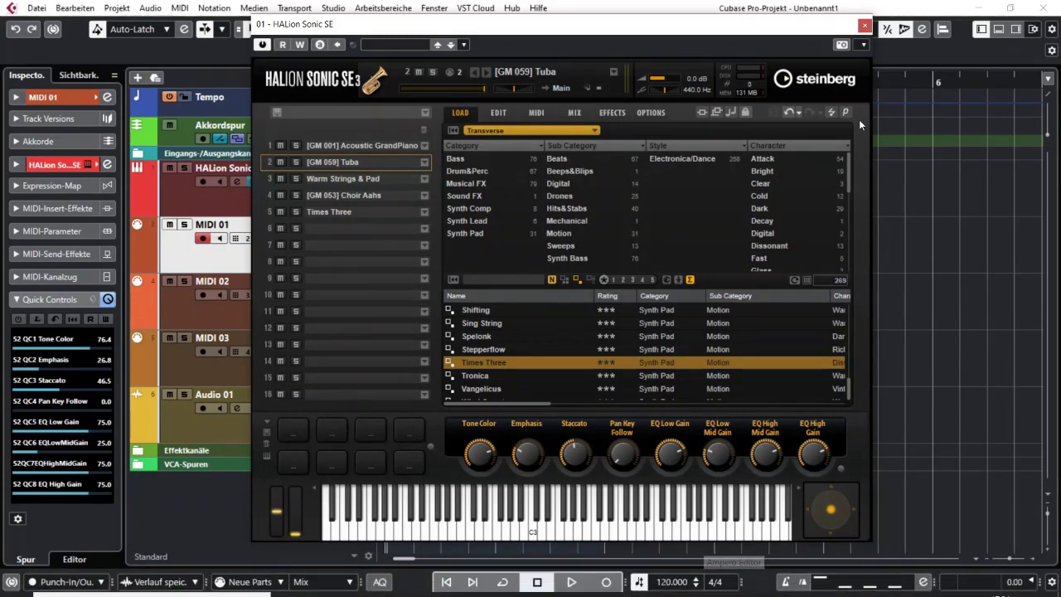
left_click(864, 25)
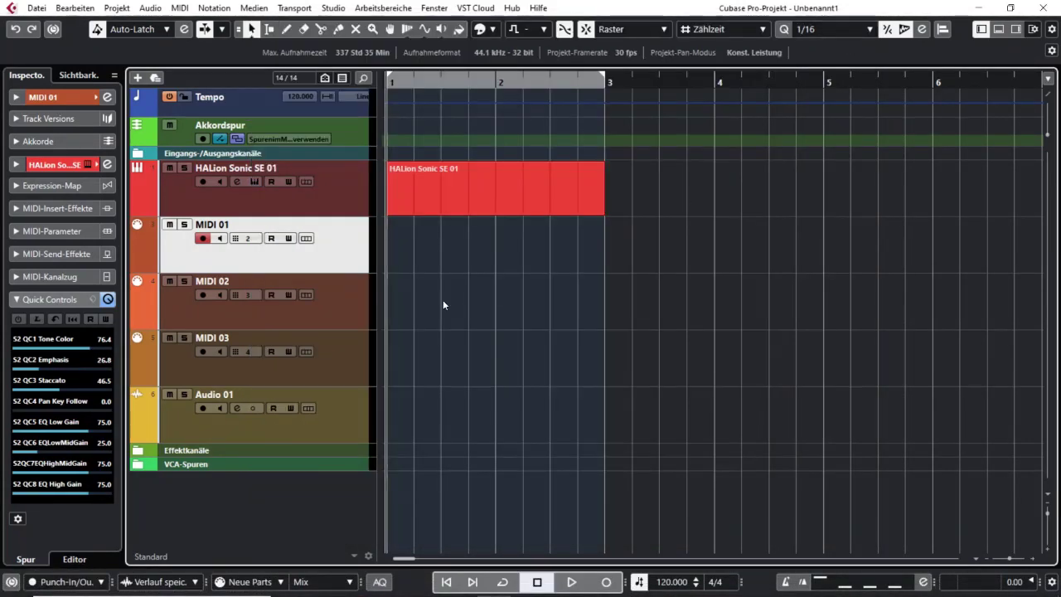
Lower MIDI 01's Tone Color to 36.8 through the Inspector's Quick Controls, then raise it to 67.4 with the instrument window open
left_click_drag(91, 346, 48, 353)
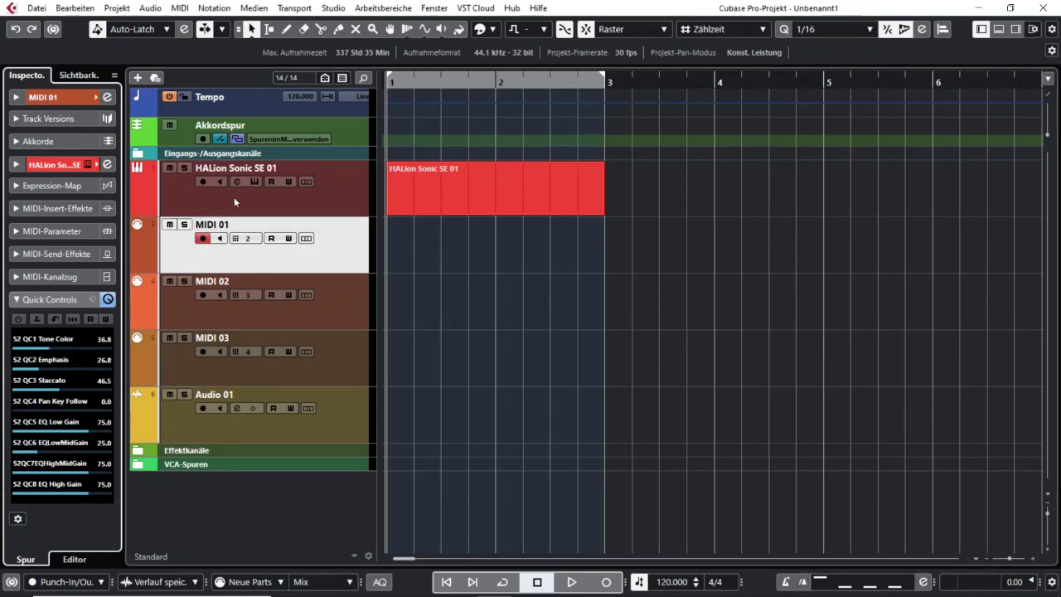
left_click(254, 182)
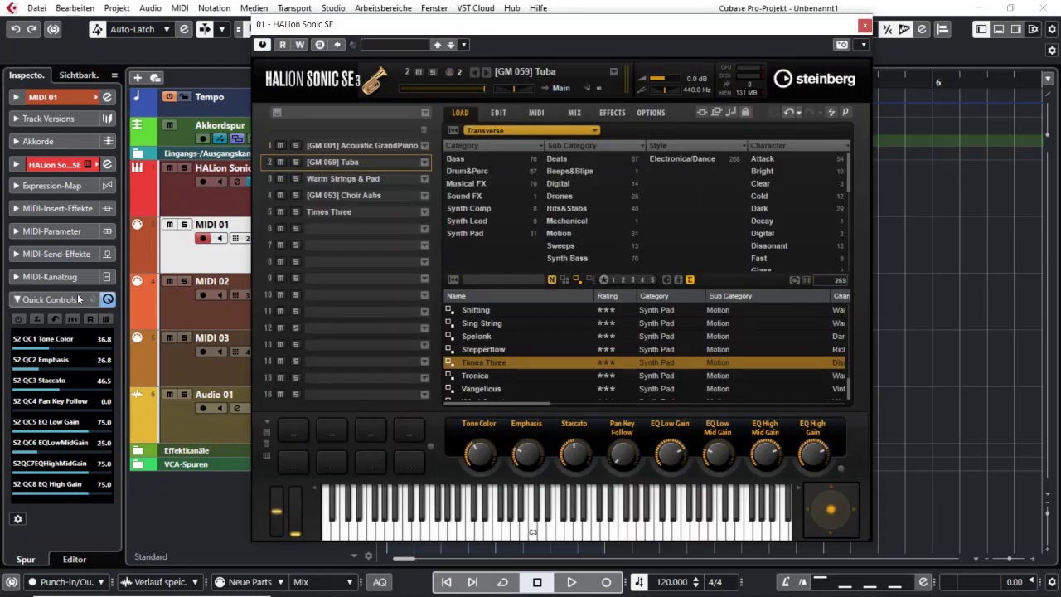
left_click(56, 347)
left_click_drag(58, 352, 80, 349)
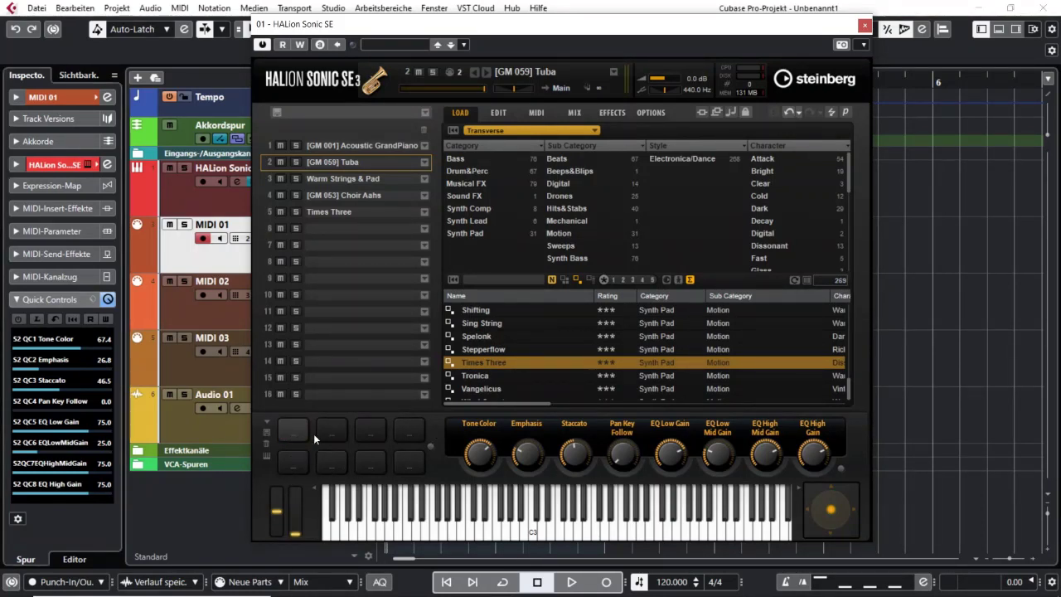
Capture a C2, E2, G2, B2, D3 chord on the first trigger pad of the Acoustic GrandPiano using Snapshot Chord
left_click(361, 433)
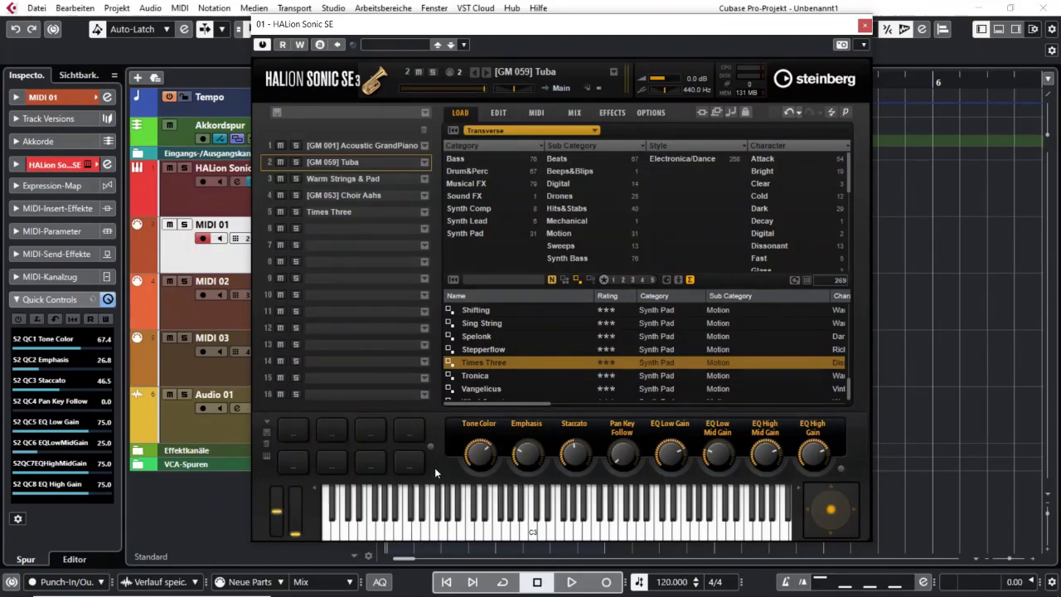
left_click(295, 435)
right_click(297, 430)
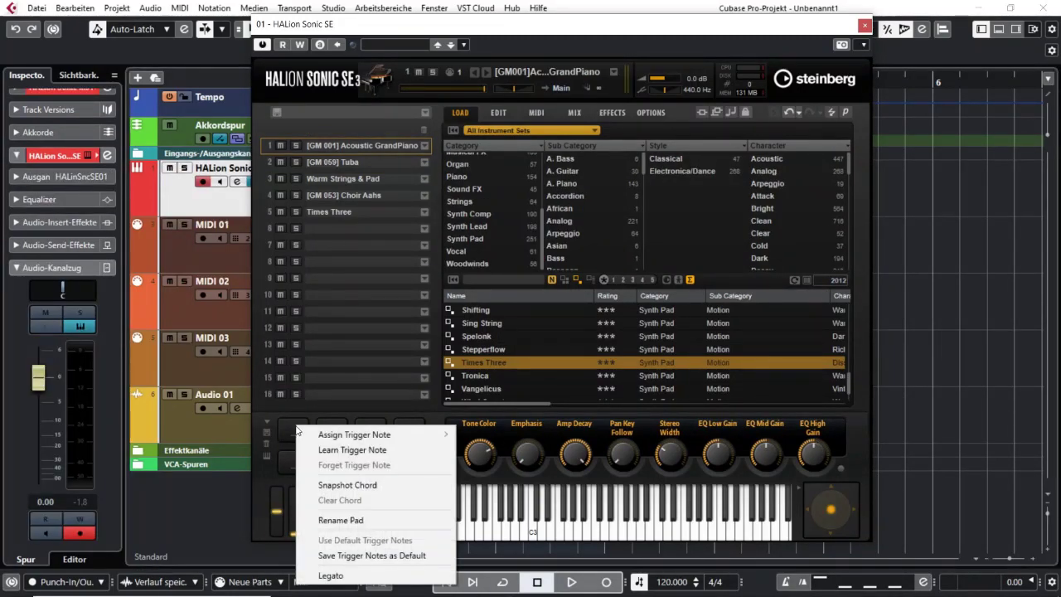
left_click(356, 487)
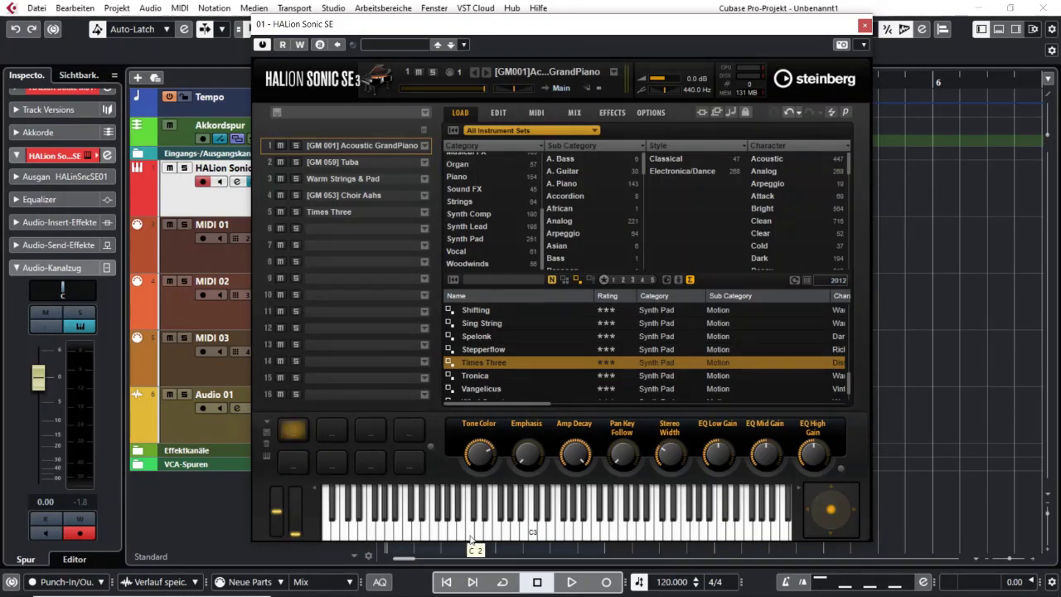
left_click(470, 539)
left_click(490, 539)
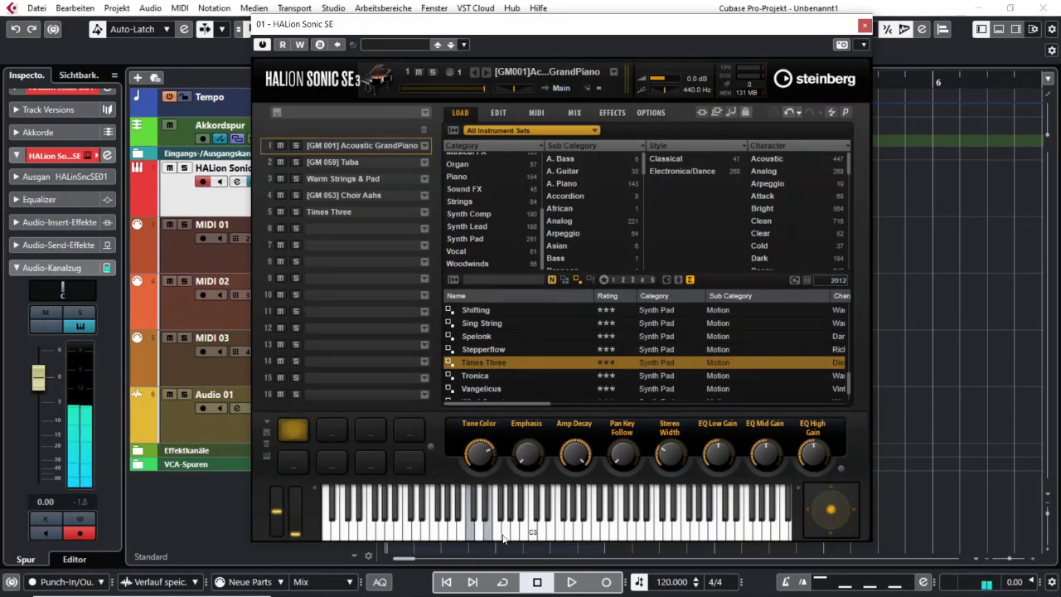
left_click(527, 537)
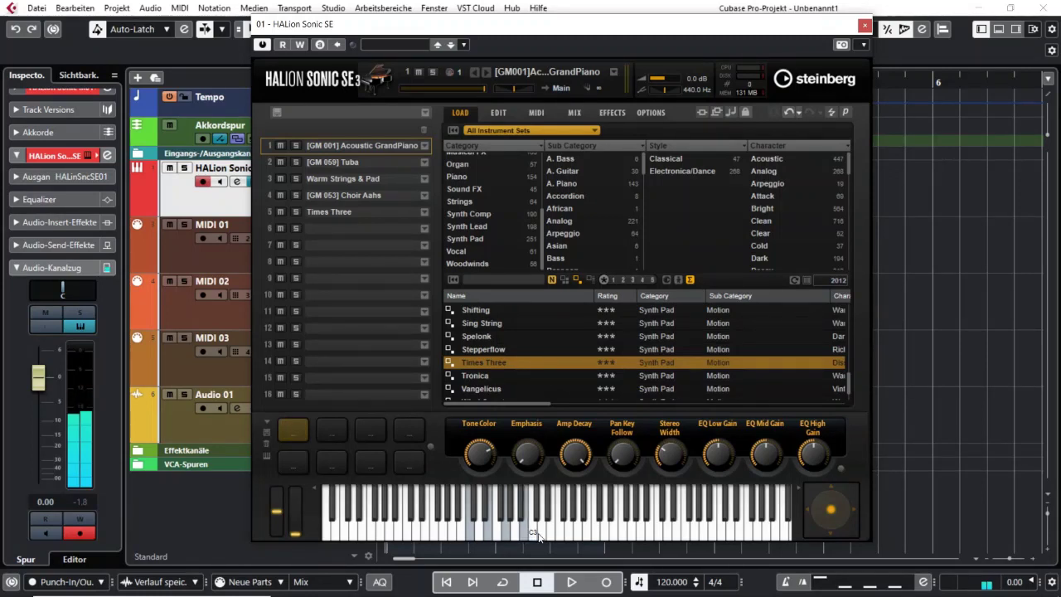
left_click(542, 537)
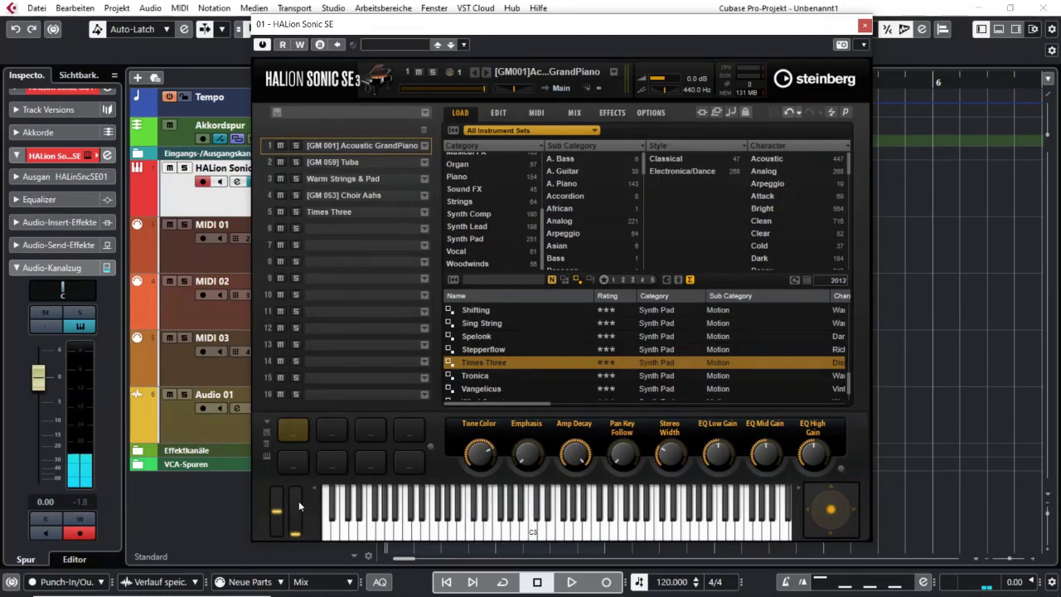
Play the first pad's chord and capture another chord on the second trigger pad with Snapshot Chord
left_click(285, 434)
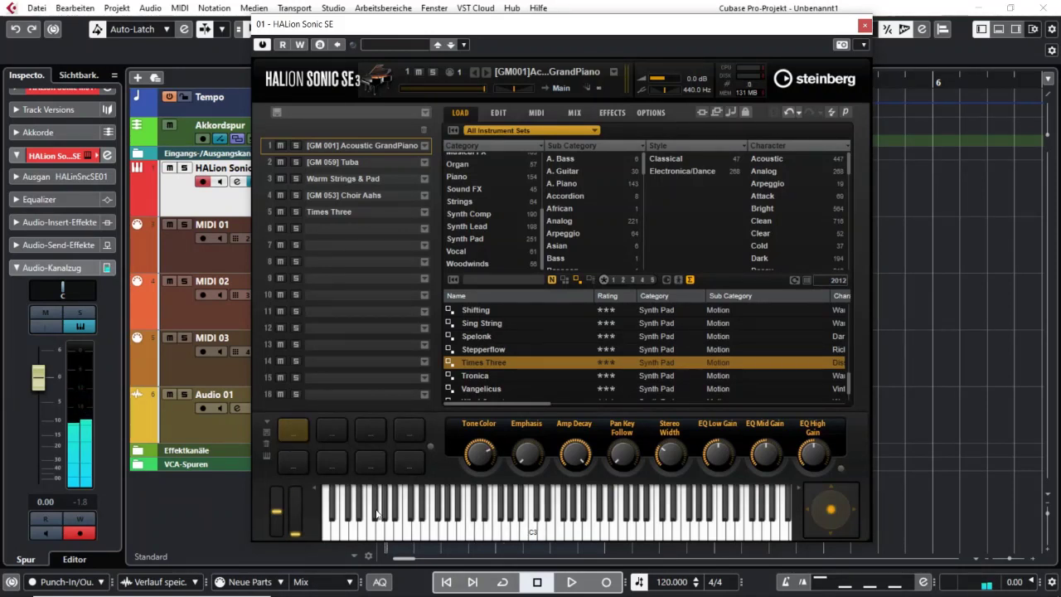
right_click(335, 432)
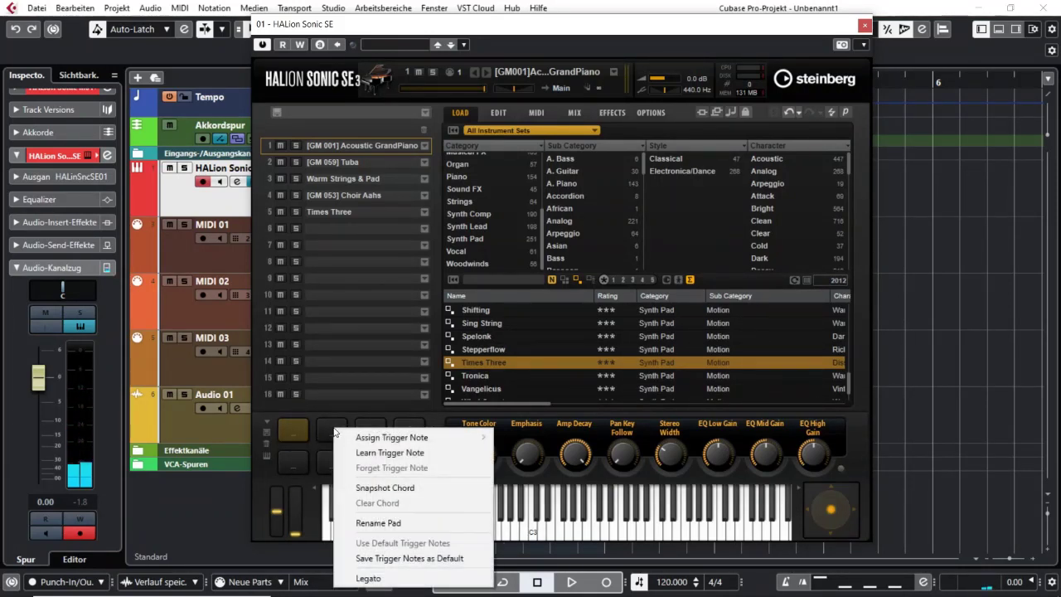
left_click(358, 491)
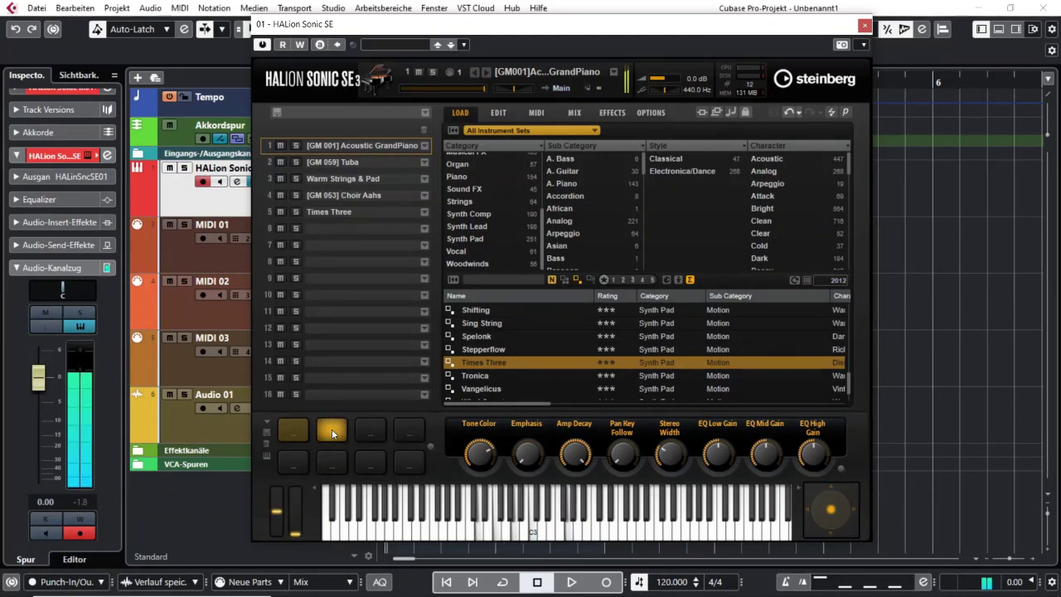
Rename the first chord pad Cj9 and the second Dmin11, then play both pads
right_click(291, 437)
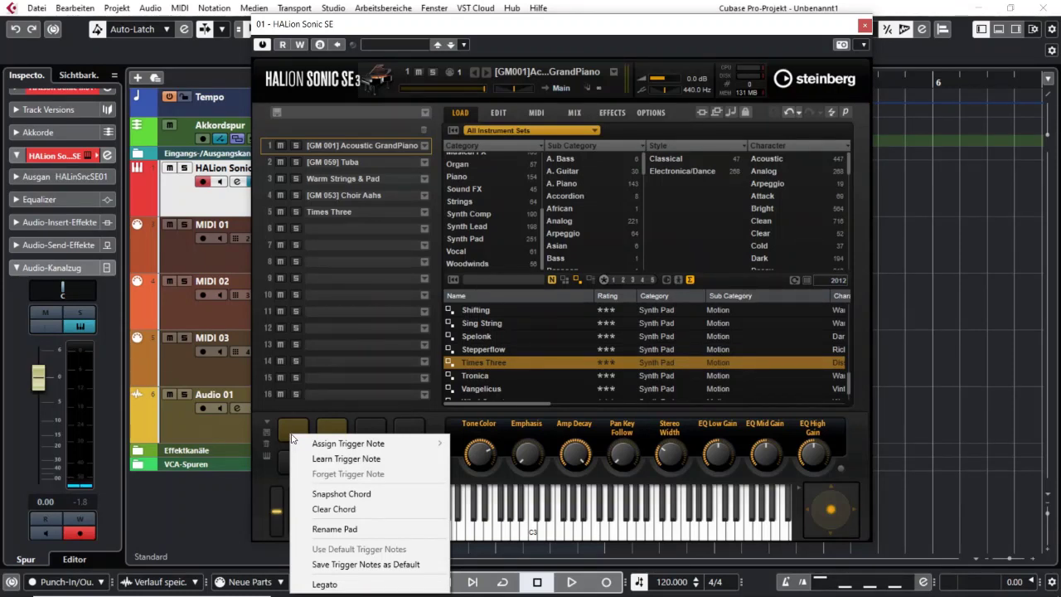
left_click(341, 529)
type("Cj9")
left_click(337, 433)
right_click(337, 433)
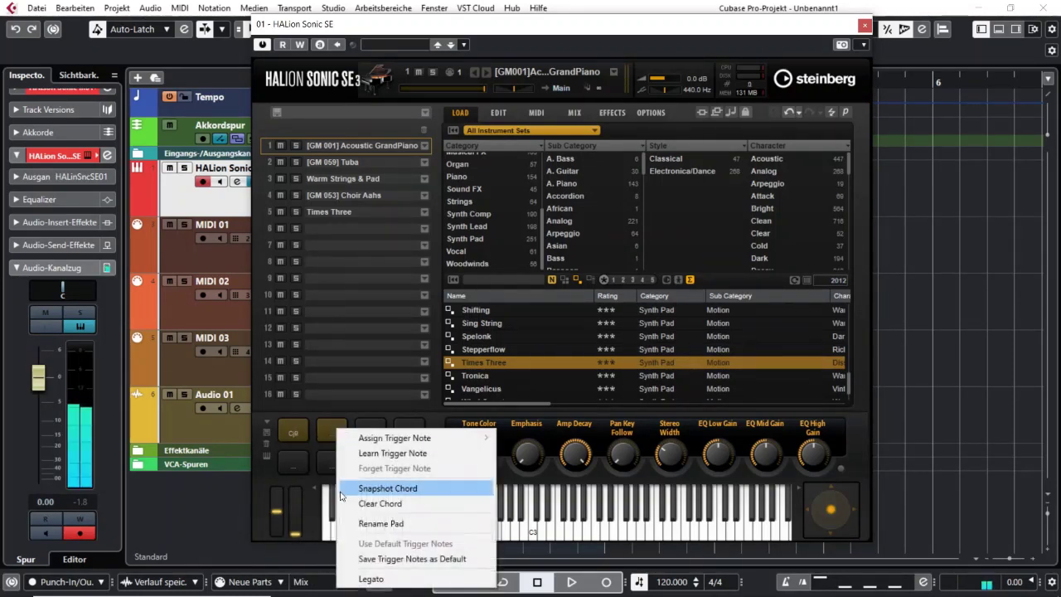
left_click(349, 523)
type("Dmin11")
key("Return")
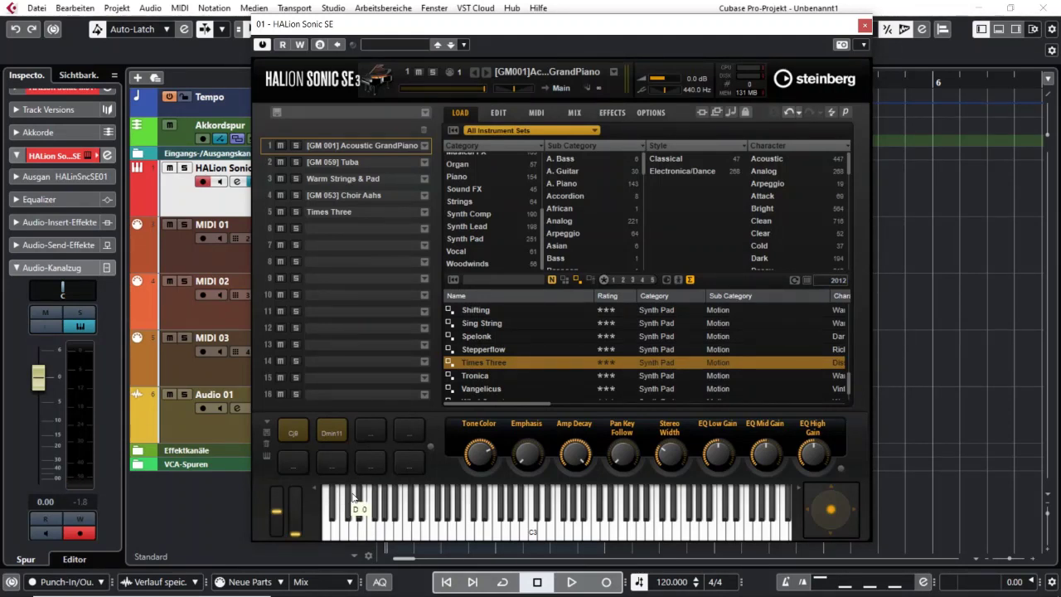
left_click(302, 435)
left_click(329, 436)
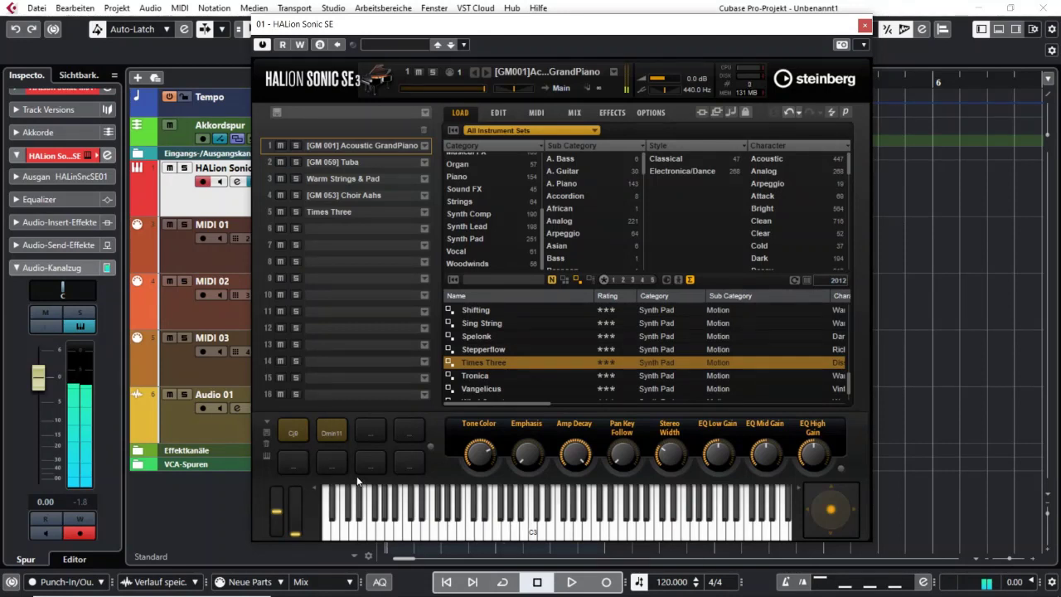
Have the Cj9 pad learn C1 as its trigger note
right_click(292, 435)
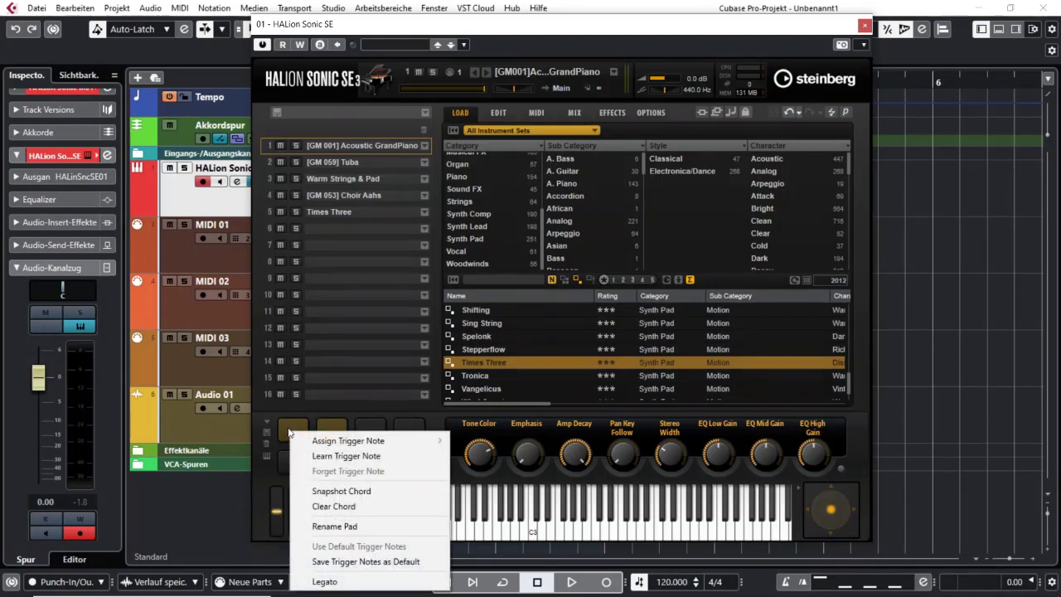
mouse_move(401, 450)
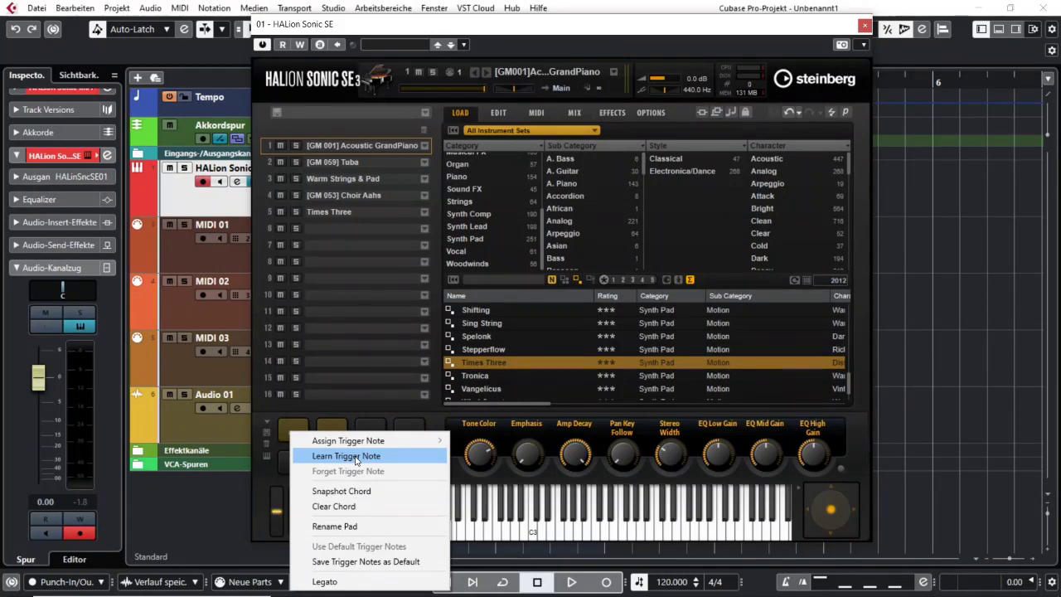
left_click(356, 460)
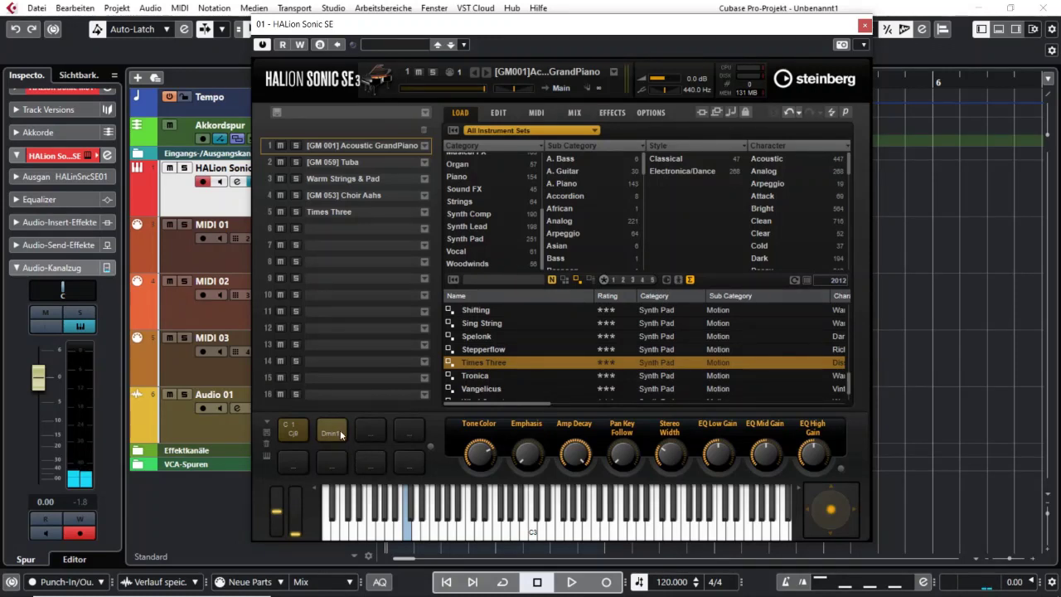
Have the Dmin11 chord pad learn D1 as its trigger note
right_click(336, 432)
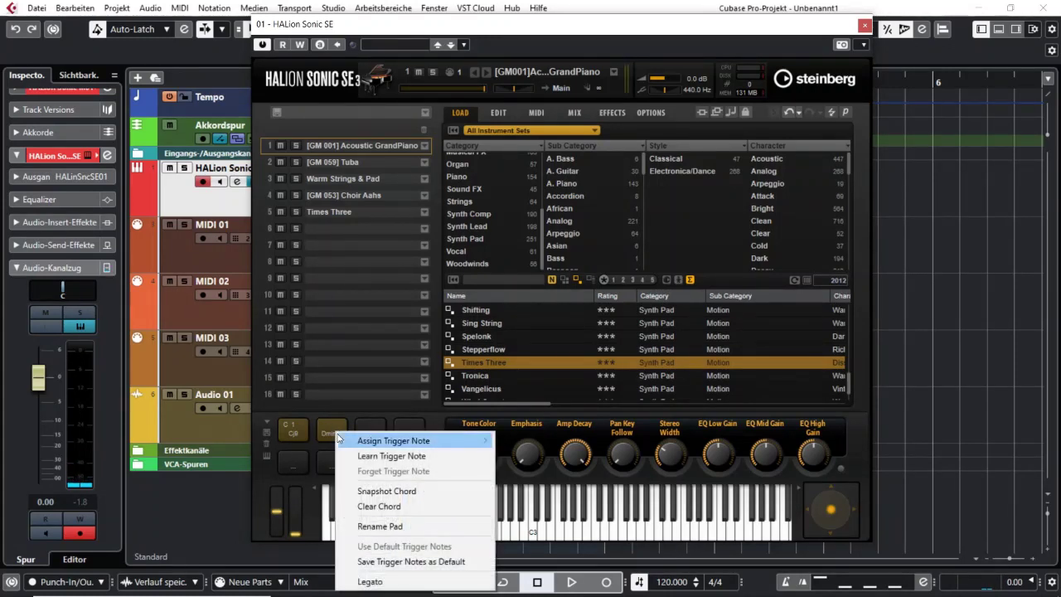
left_click(353, 455)
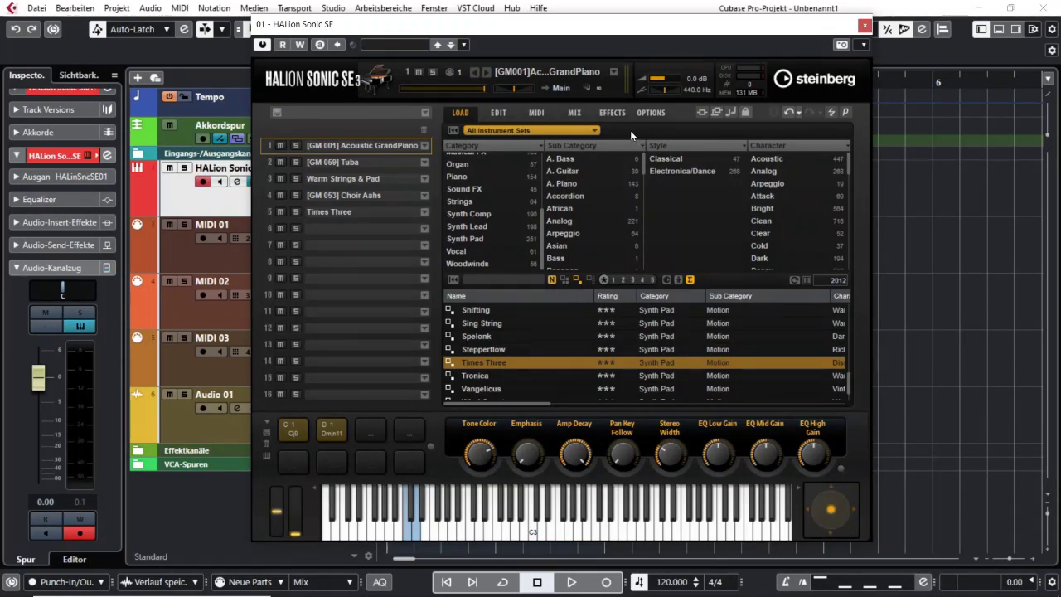
Load the Auto Filter into the first effect slot of the AUX FX 2 bus
left_click(617, 112)
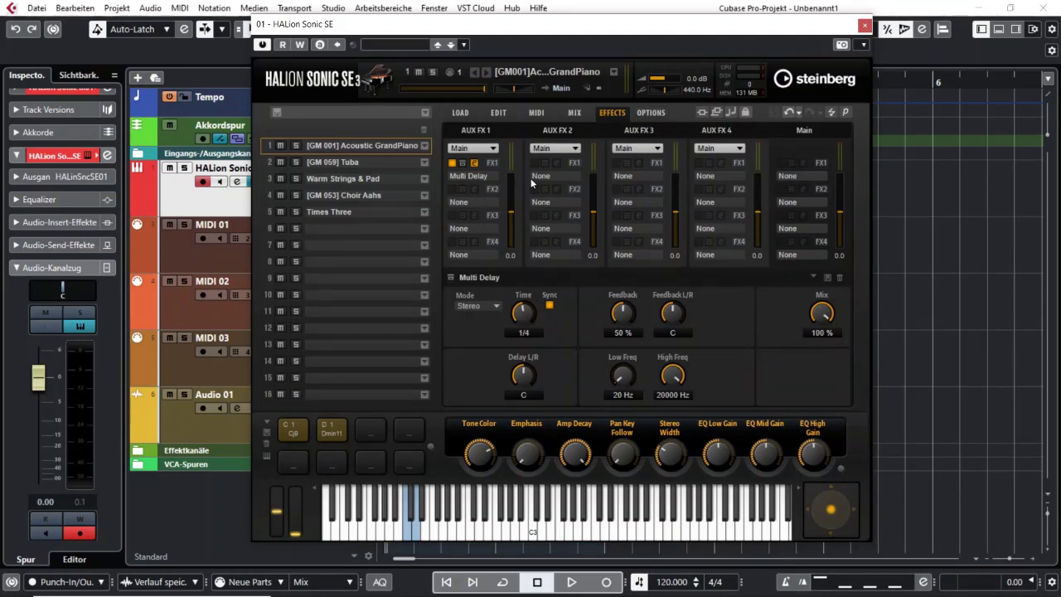
left_click(552, 178)
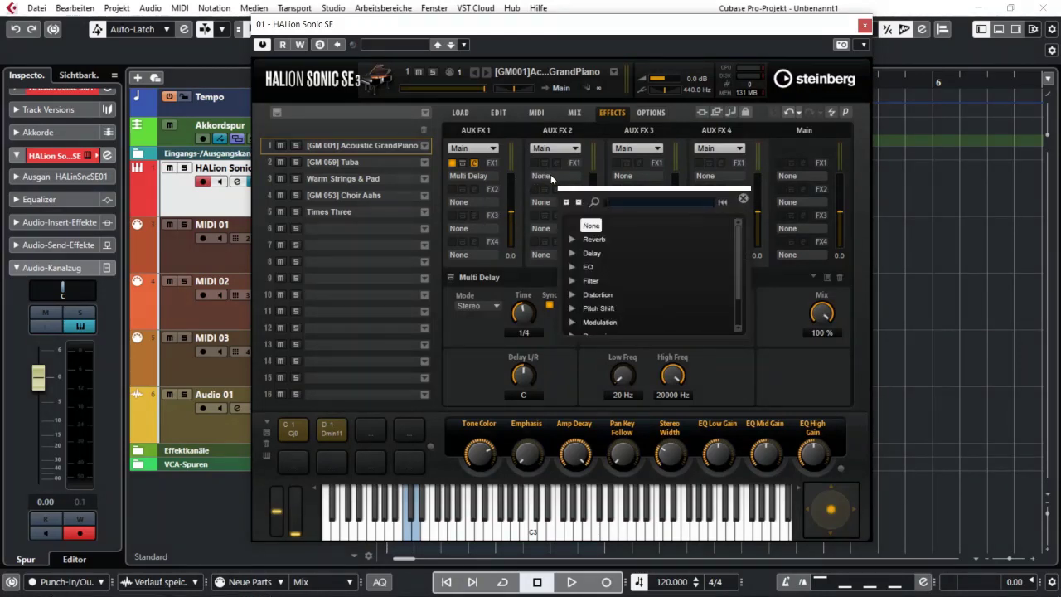
left_click(572, 281)
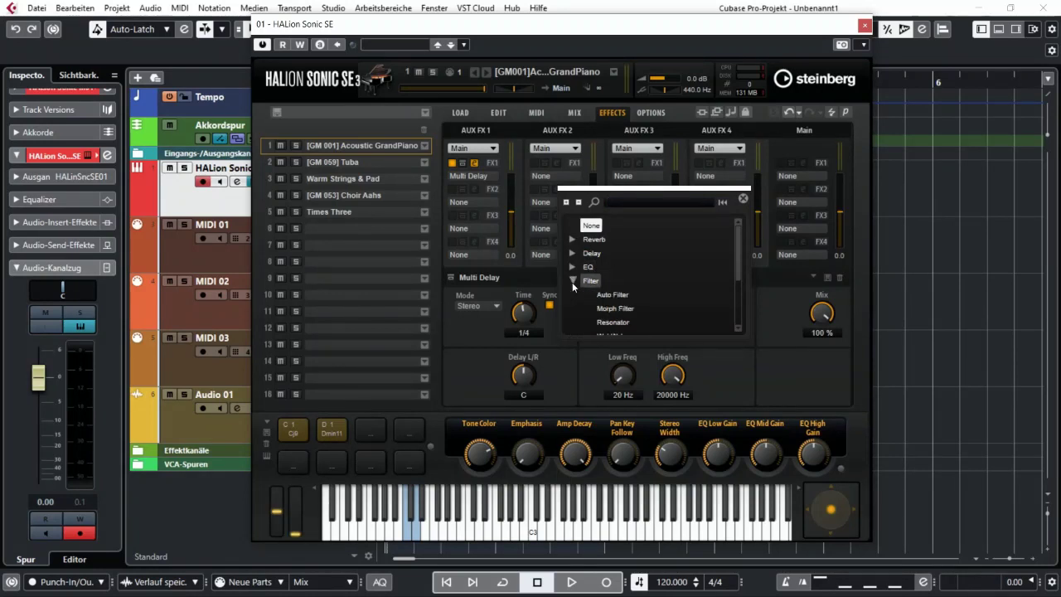
left_click(614, 294)
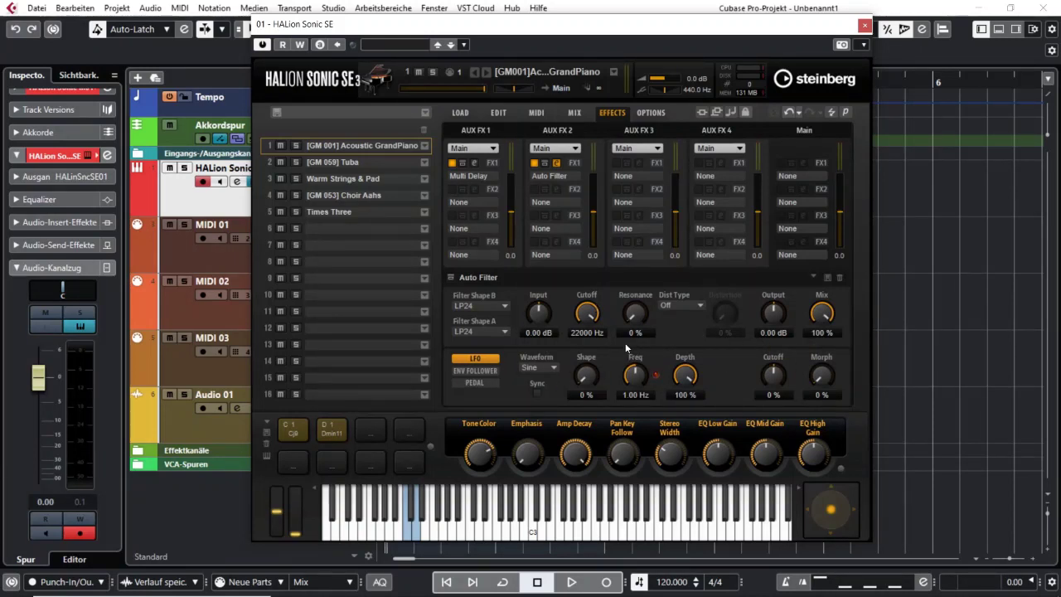
Try out the Acoustic GrandPiano's FX1 send by raising its level and bringing it back to zero
left_click(590, 119)
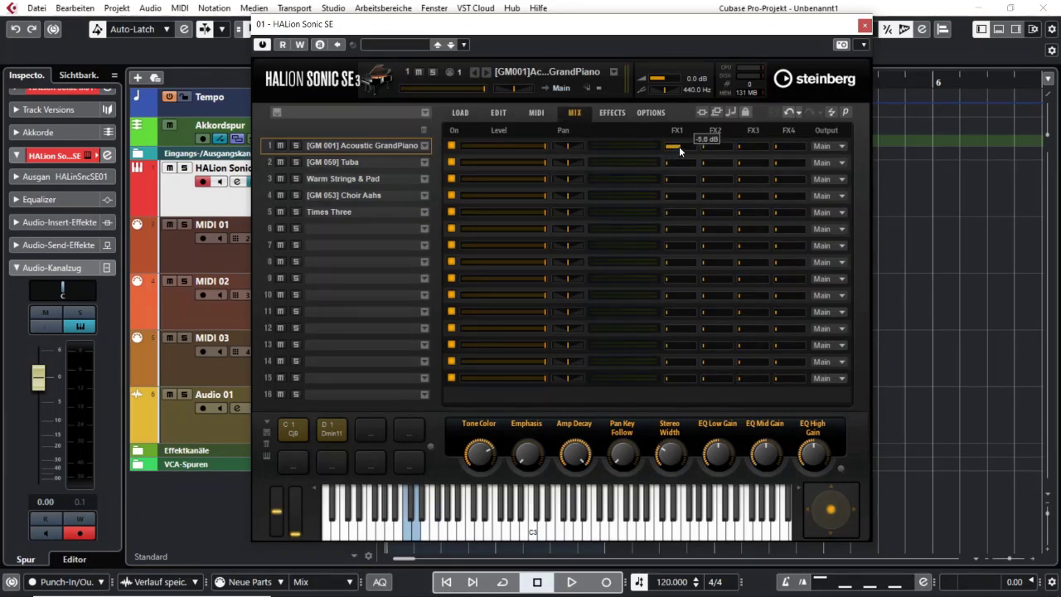
mouse_move(667, 146)
left_mouse_down()
mouse_move(688, 147)
mouse_move(656, 145)
left_mouse_up()
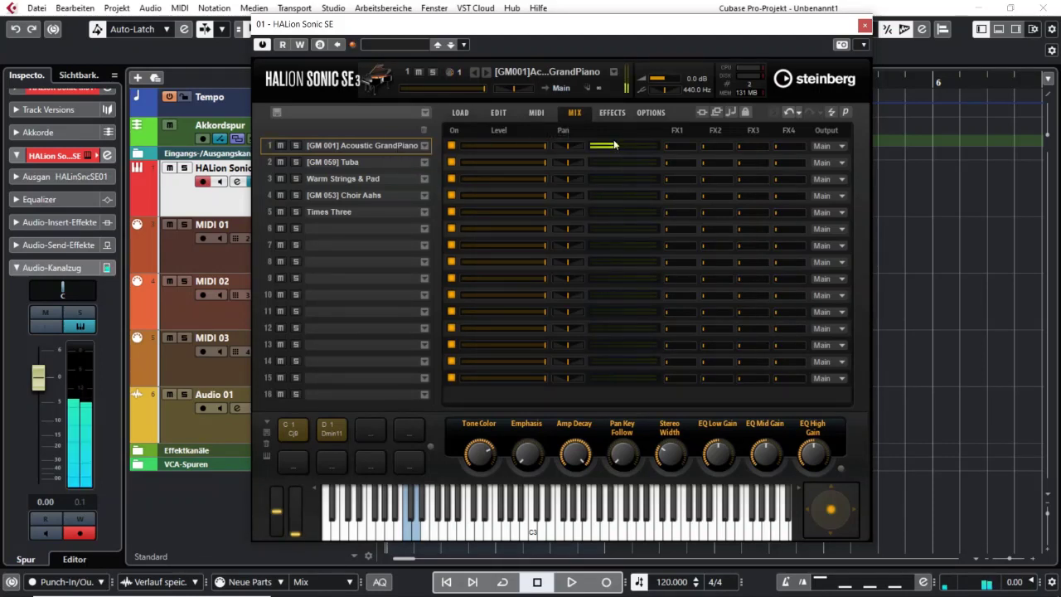
left_click(673, 147)
left_click_drag(673, 145, 708, 140)
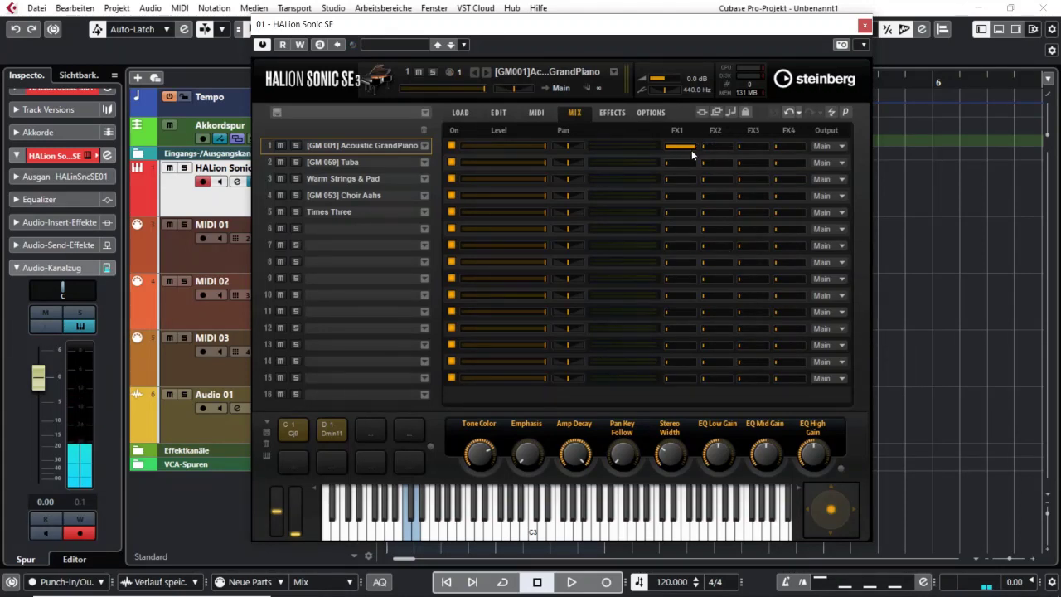
left_click_drag(689, 146, 647, 140)
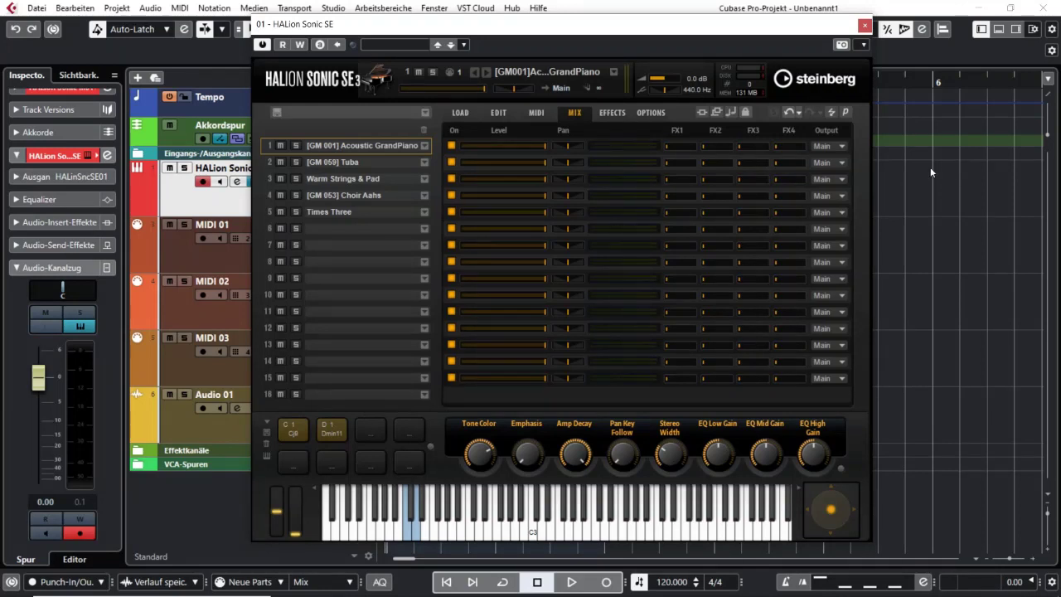
Close the instrument window and show the channel sends in the MixConsole
left_click(865, 26)
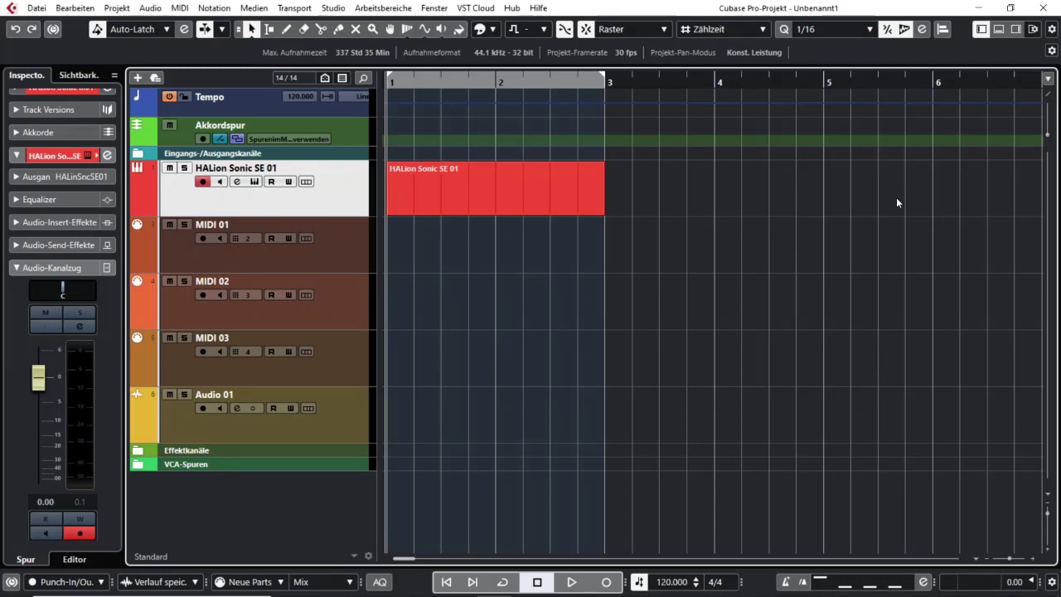
key("F3")
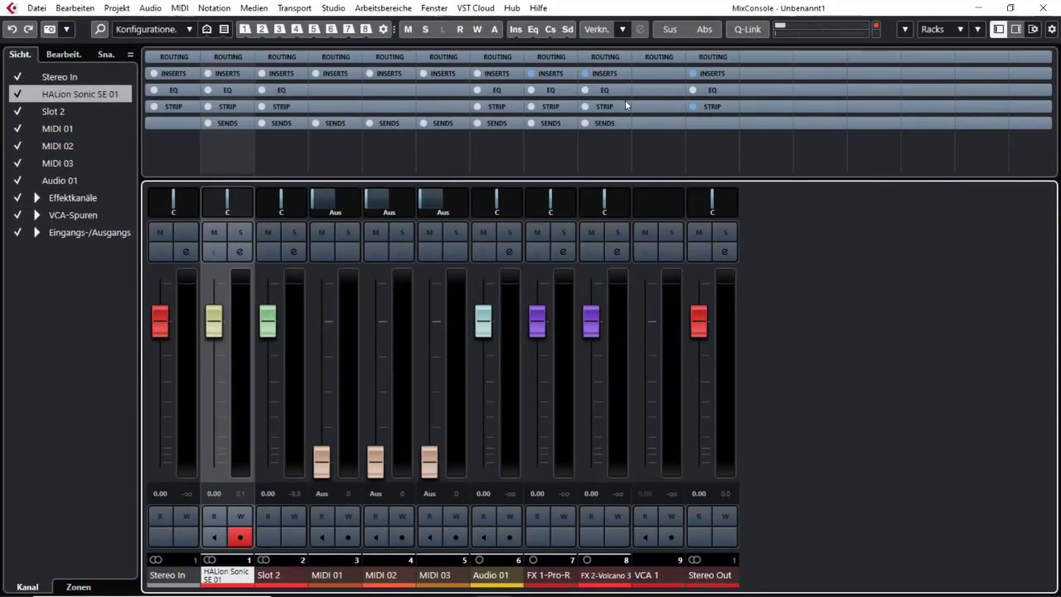
left_click(227, 122)
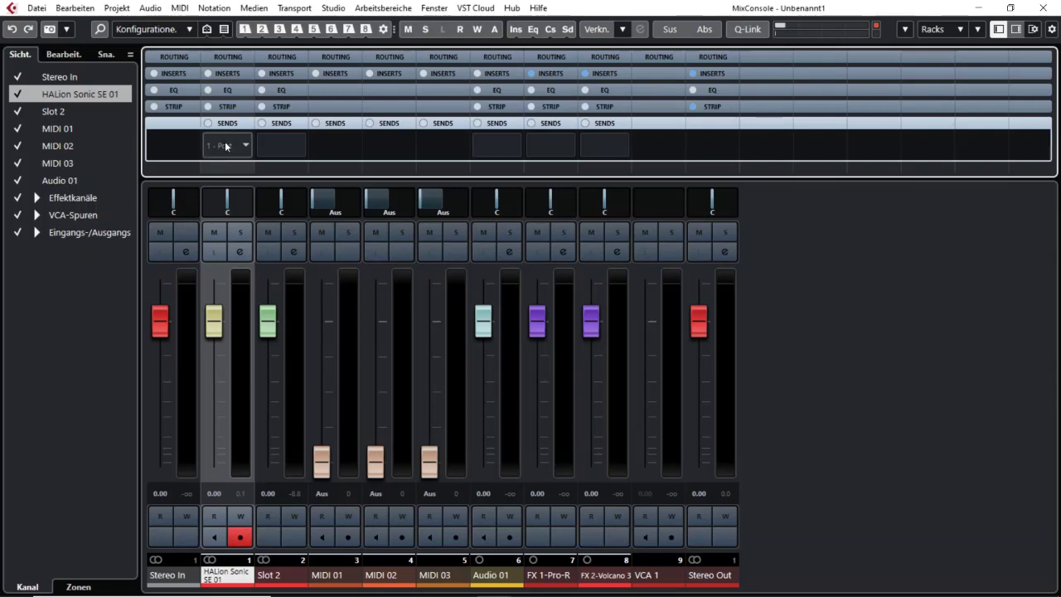
Reopen HALion Sonic SE from its mixer channel and display the settings of the Multi Delay on AUX FX 1
left_click(239, 253)
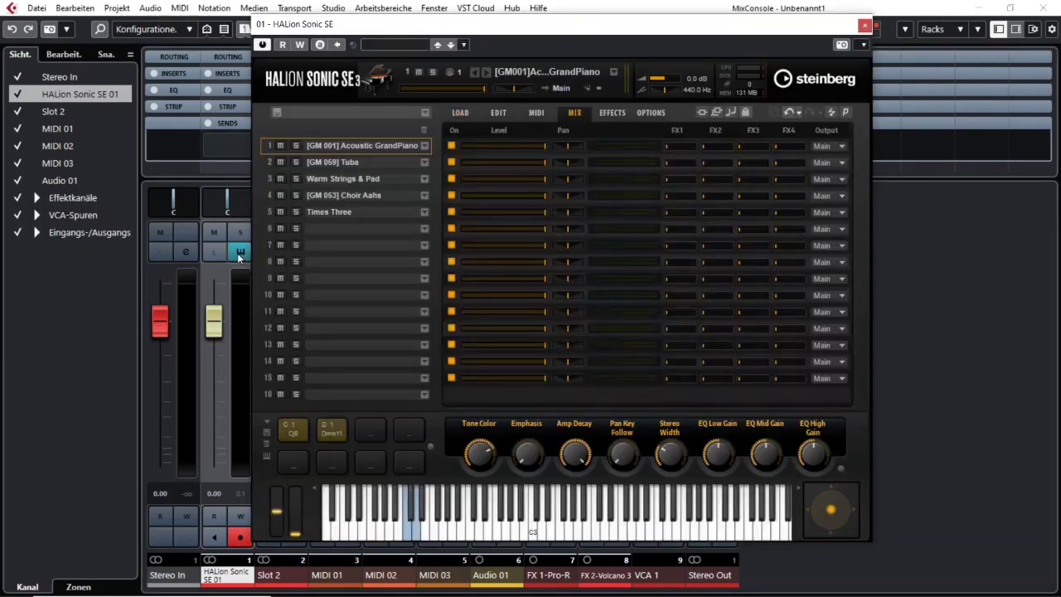
left_click(603, 113)
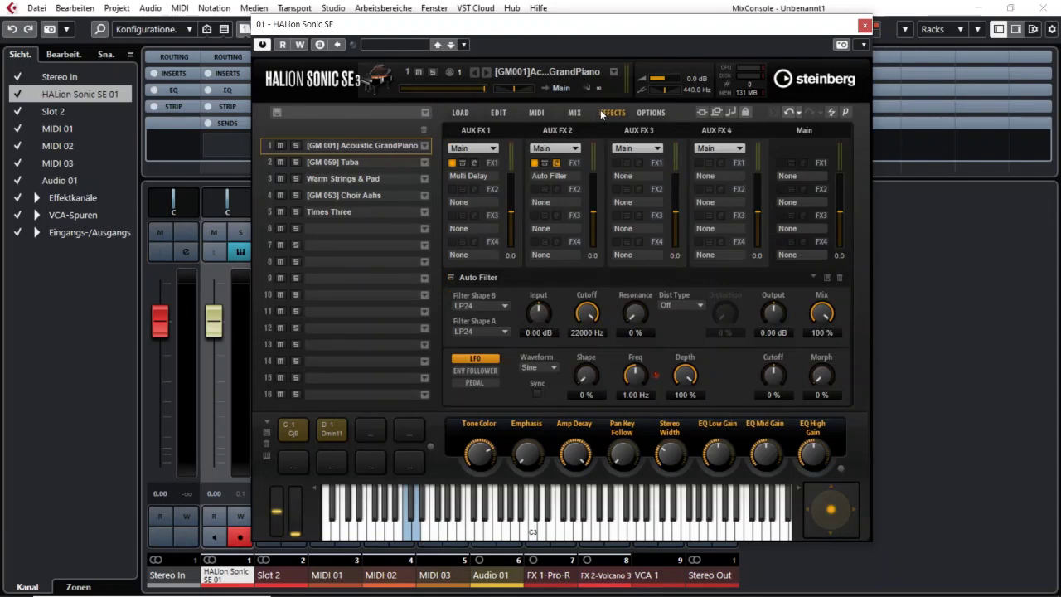
left_click(475, 163)
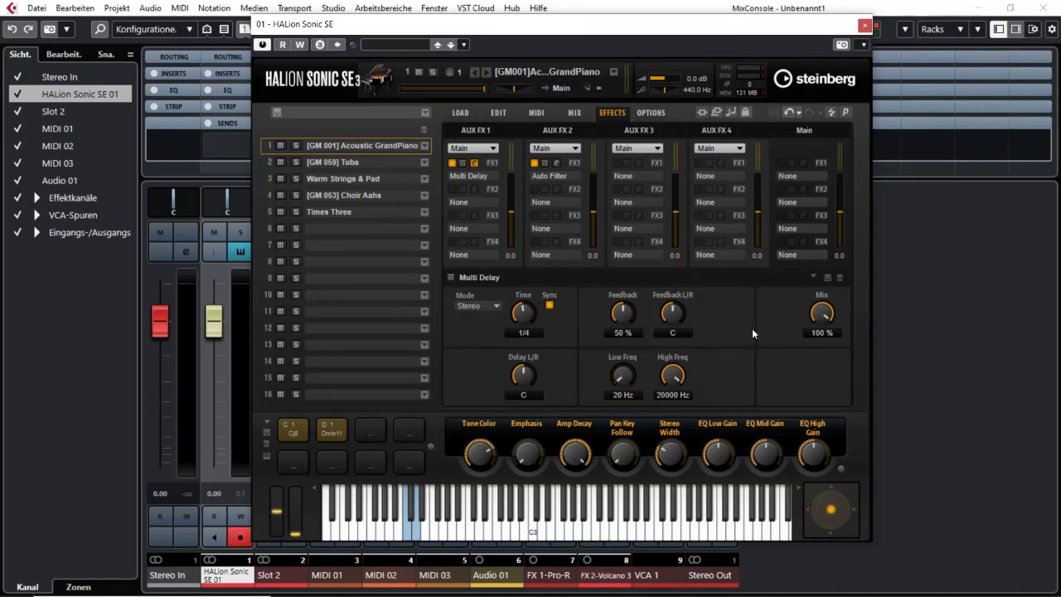
Raise the FX1 and FX2 sends of the first four slots and switch off all aux effects at once
left_click(575, 112)
left_click_drag(672, 152, 691, 145)
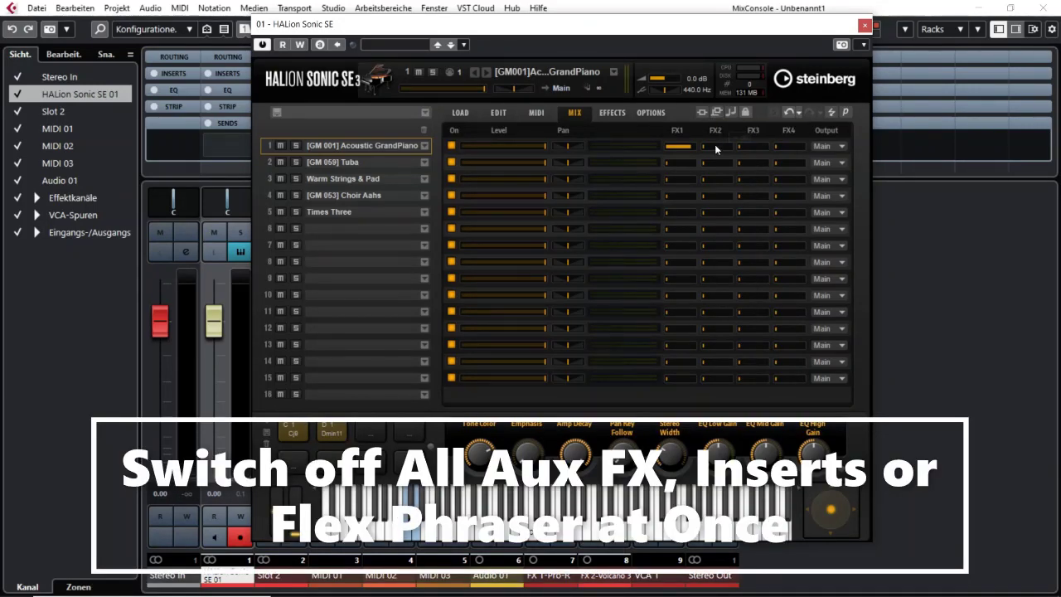
left_click_drag(716, 146, 734, 146)
left_click(685, 179)
left_click(719, 180)
left_click(687, 196)
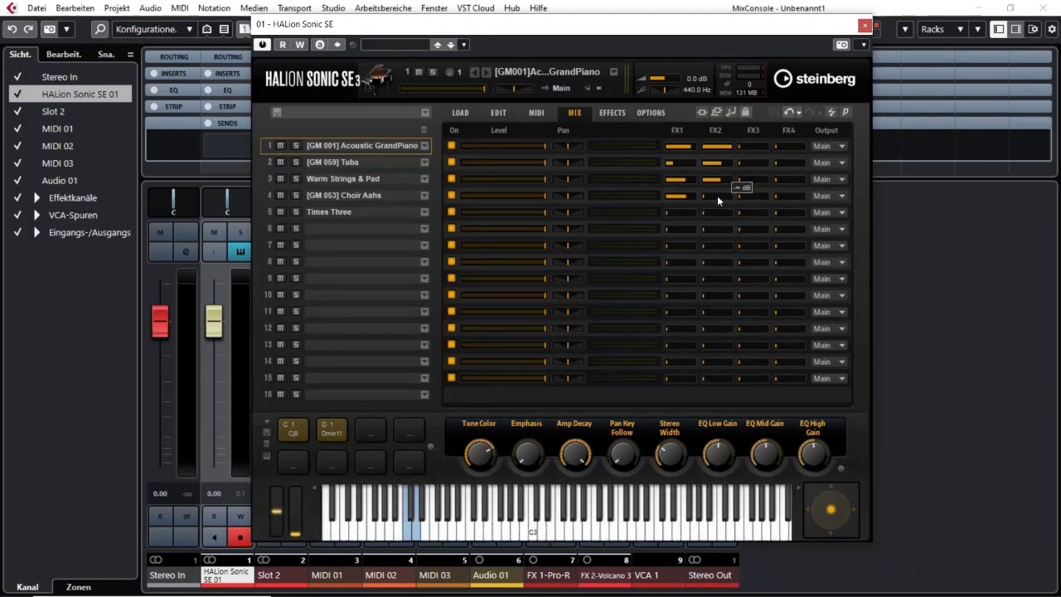
left_click(717, 196)
left_click(716, 111)
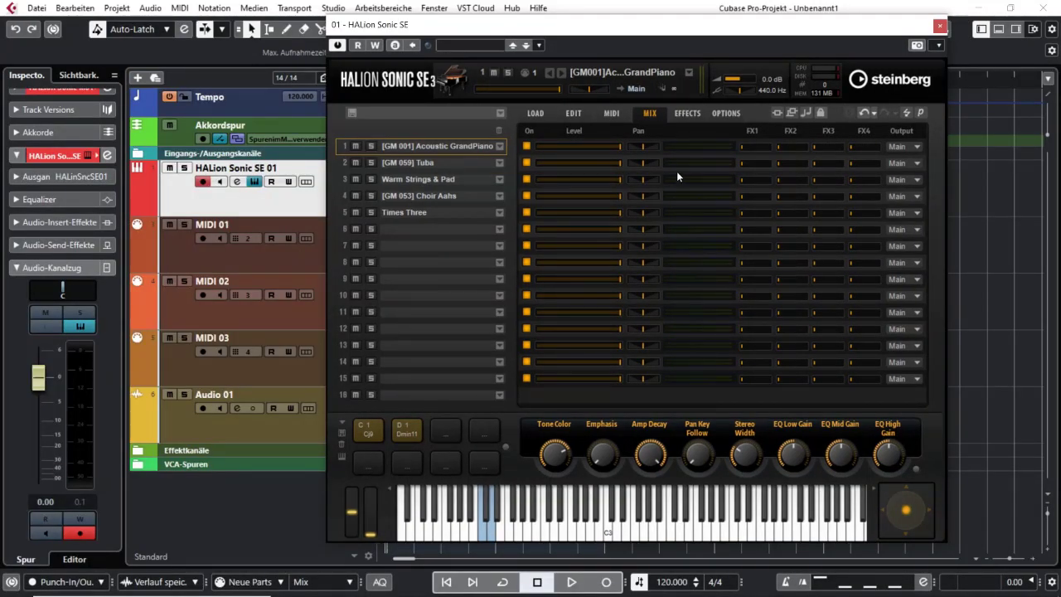
Show the slots' MIDI settings and alternate between the MIDI 01 and MIDI 02 tracks to compare which slot each one plays
left_click(611, 113)
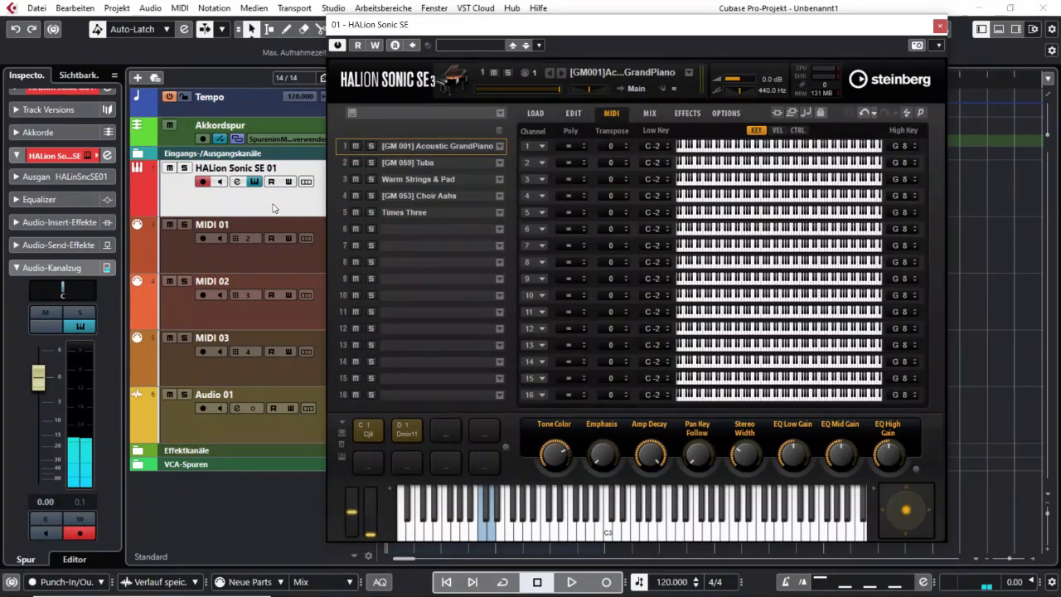
left_click(285, 255)
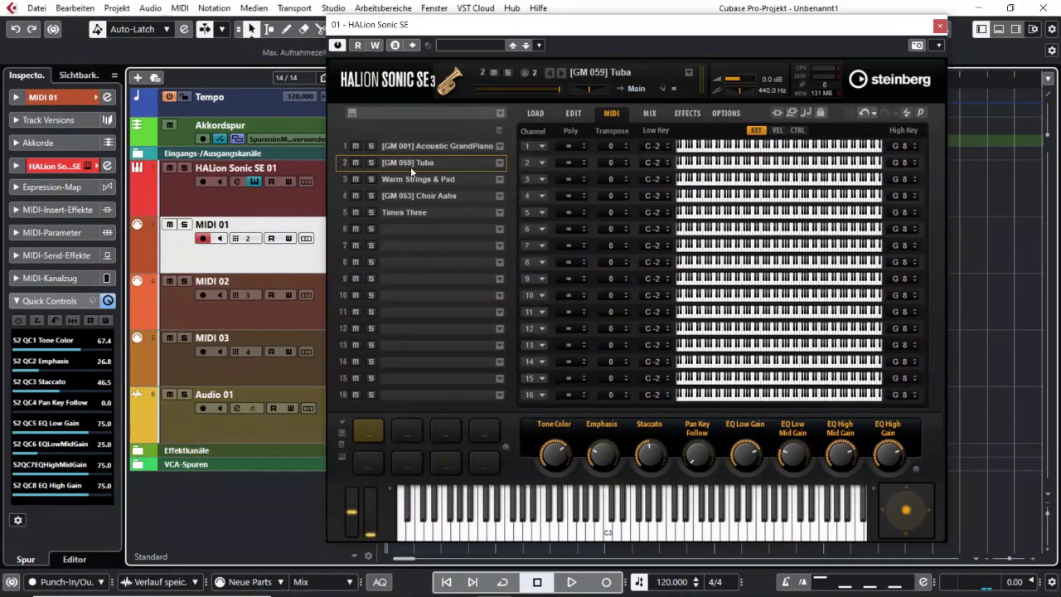
left_click(294, 315)
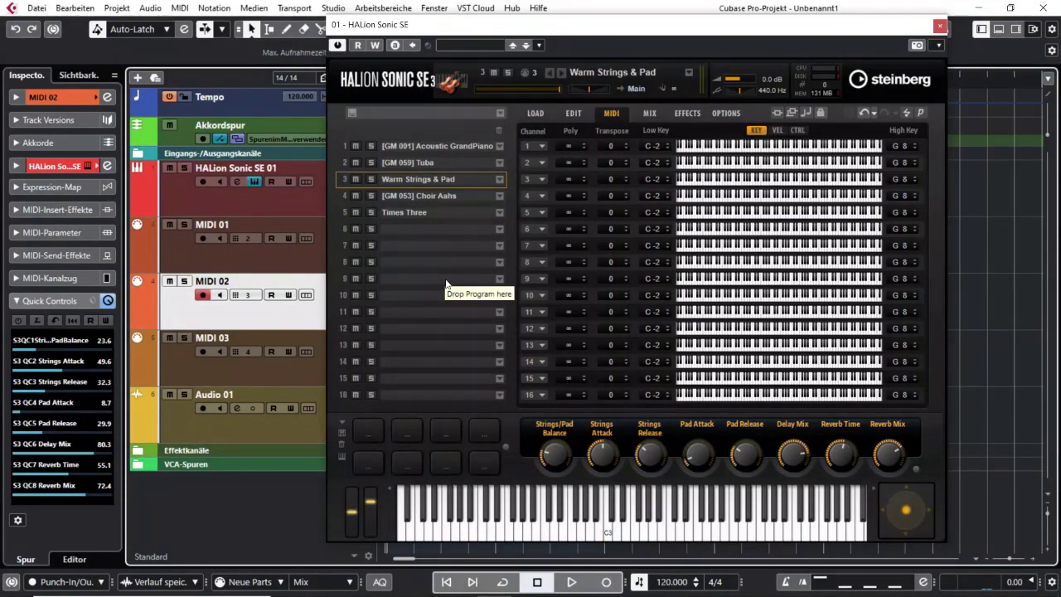
left_click(272, 258)
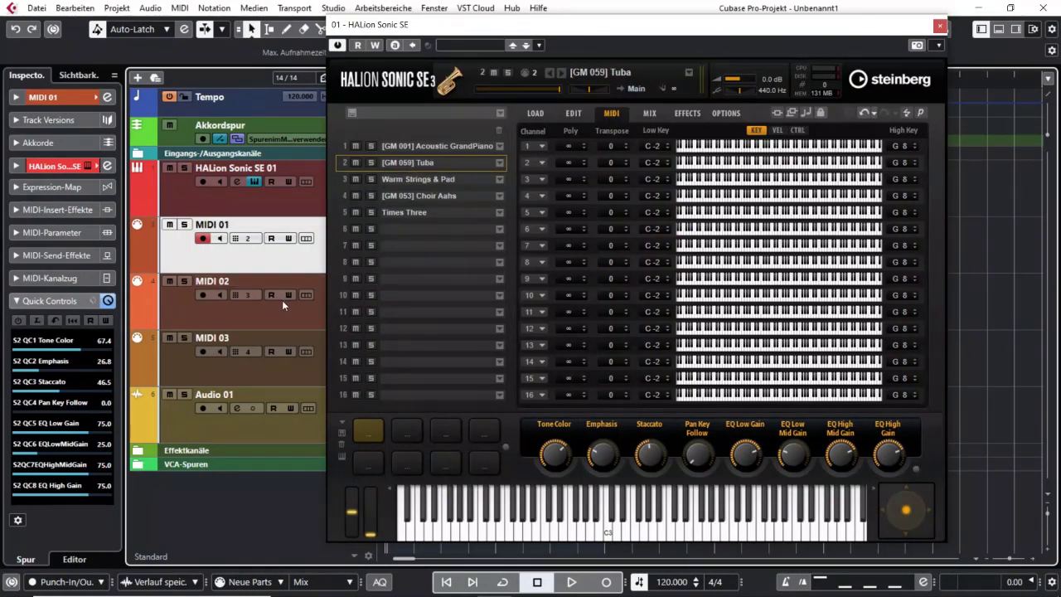
left_click(275, 321)
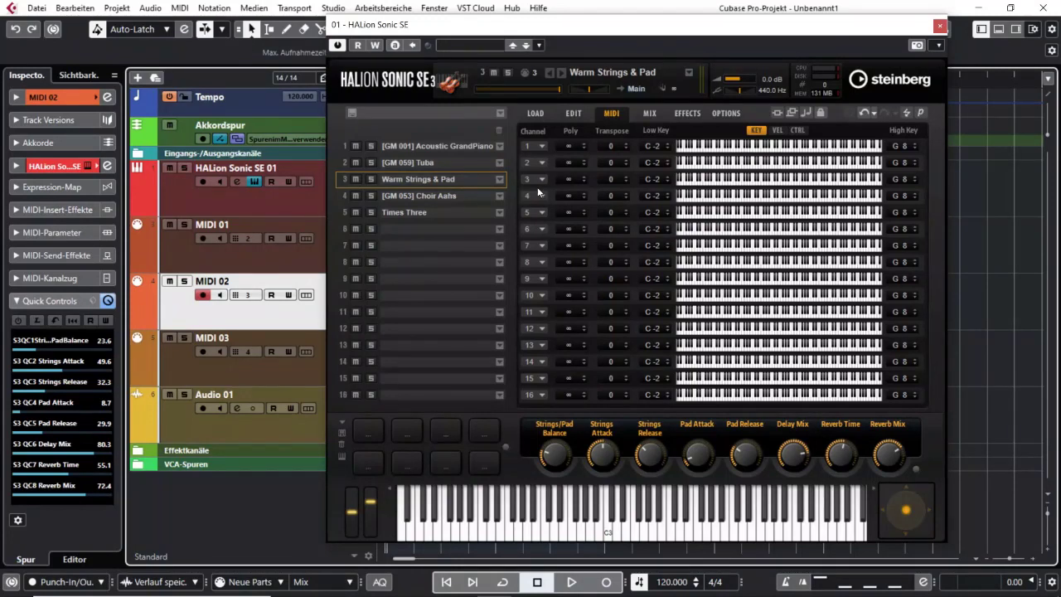
Set the MIDI channel of the Warm Strings & Pad and Choir Aahs slots to 1
scroll(530, 182, "down", 1)
scroll(528, 182, "up", 2)
scroll(527, 179, "down", 1)
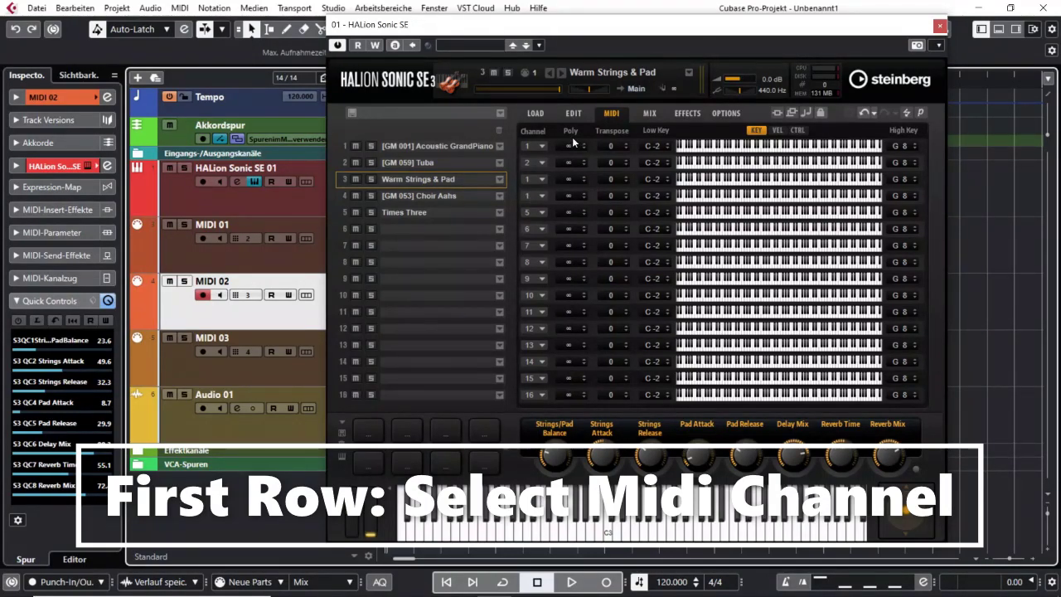
Check the slots' pan settings in the mix view, return to their MIDI settings and select the HALion Sonic SE 01 track
left_click(647, 114)
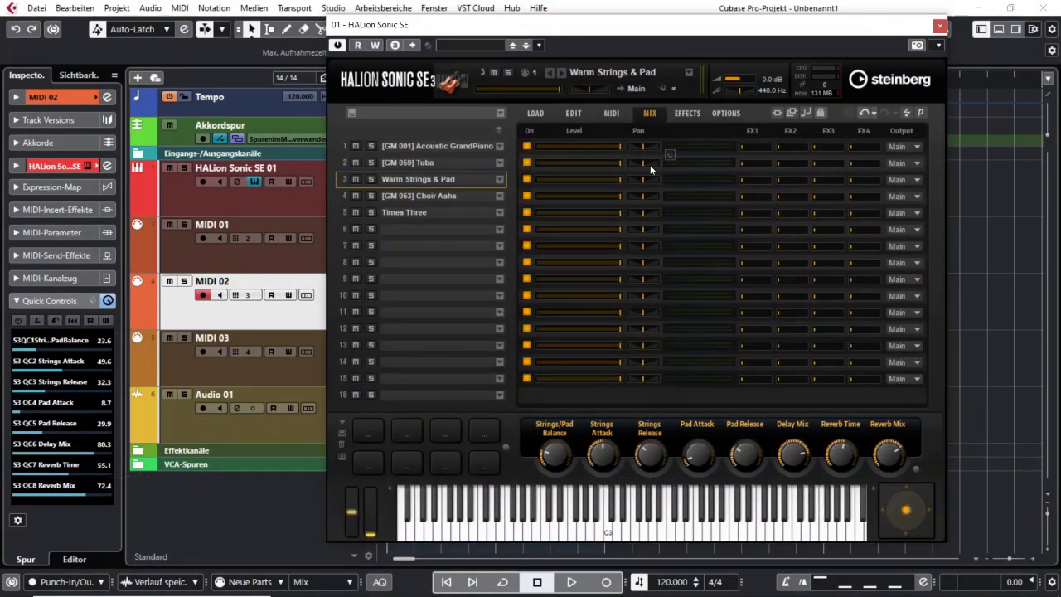
mouse_move(644, 179)
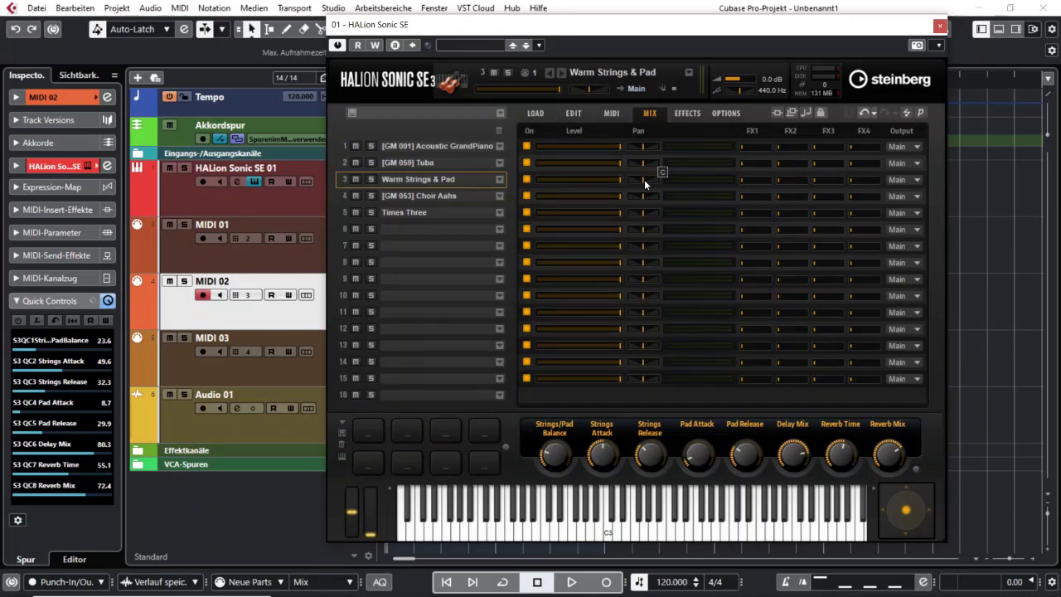
left_click(611, 113)
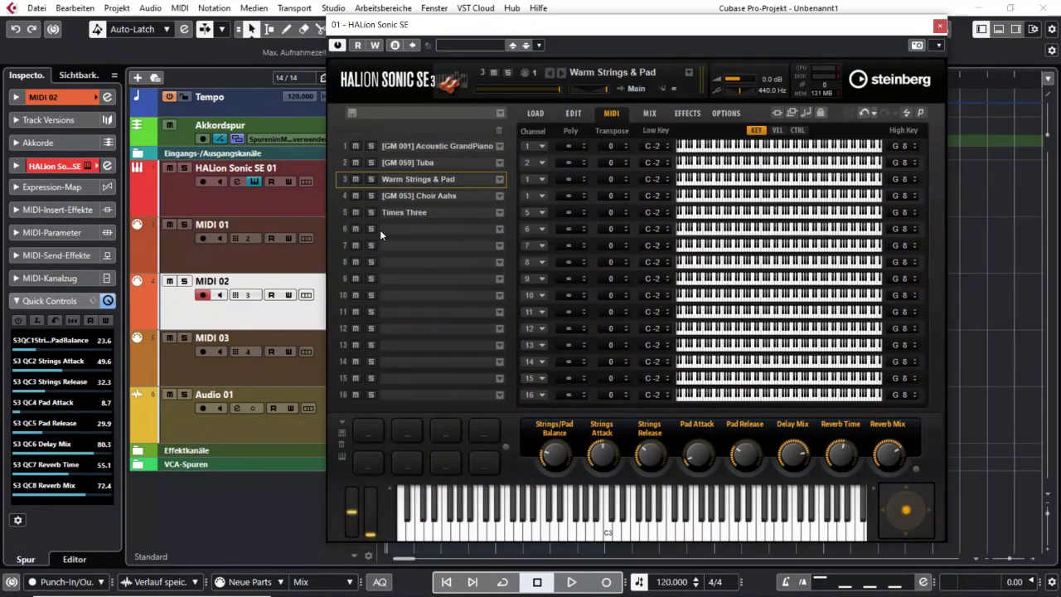
left_click(307, 198)
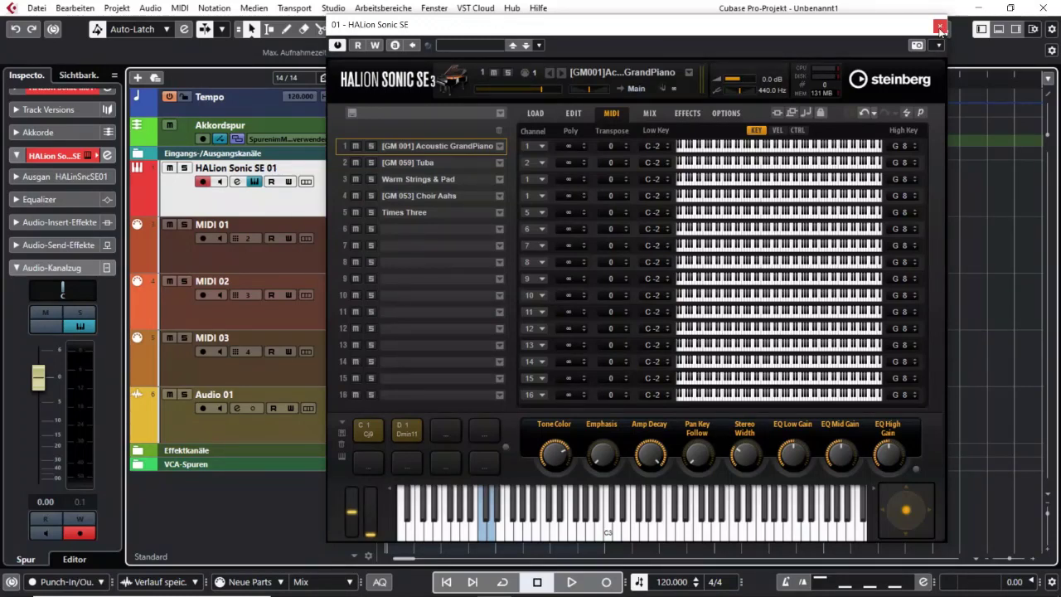
Close the instrument window and draw two-bar parts from bar 1 to bar 3 on the MIDI 01, MIDI 02 and MIDI 03 tracks
left_click(939, 27)
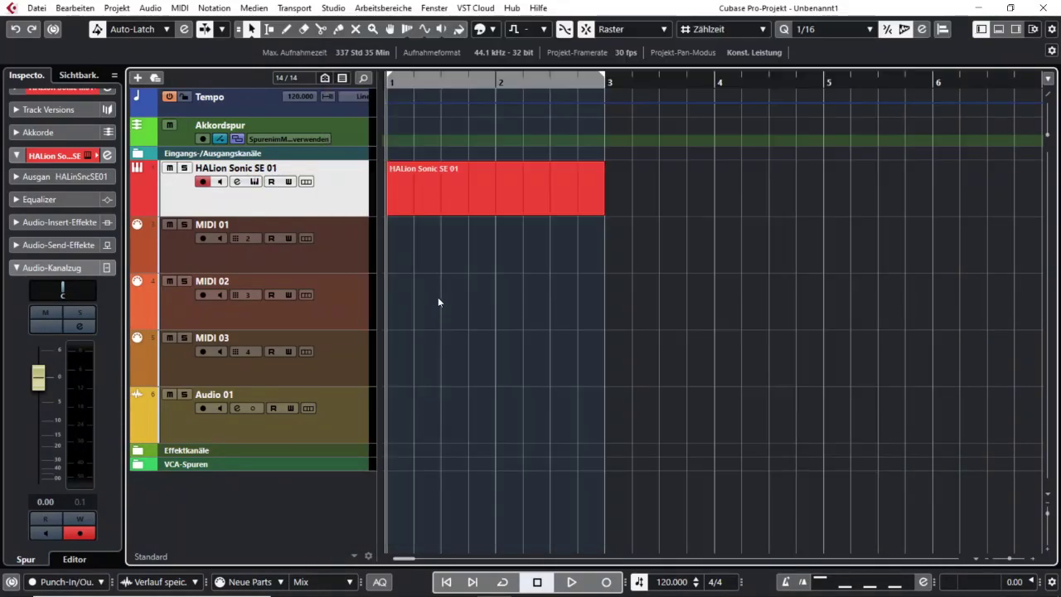
right_click(399, 256)
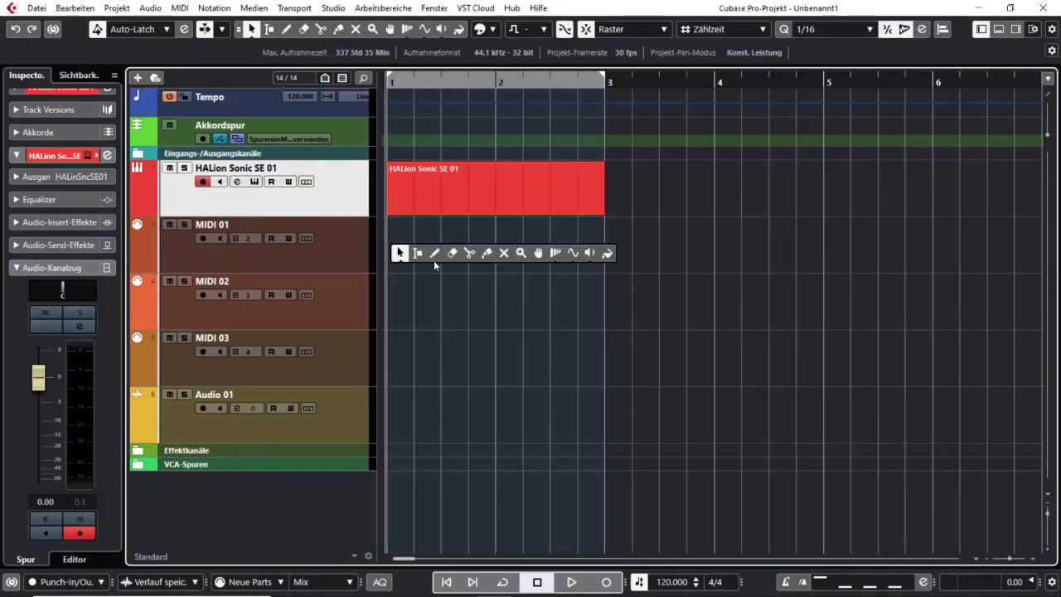
left_click(434, 253)
mouse_move(397, 244)
left_mouse_down()
mouse_move(635, 255)
mouse_move(608, 255)
left_mouse_up()
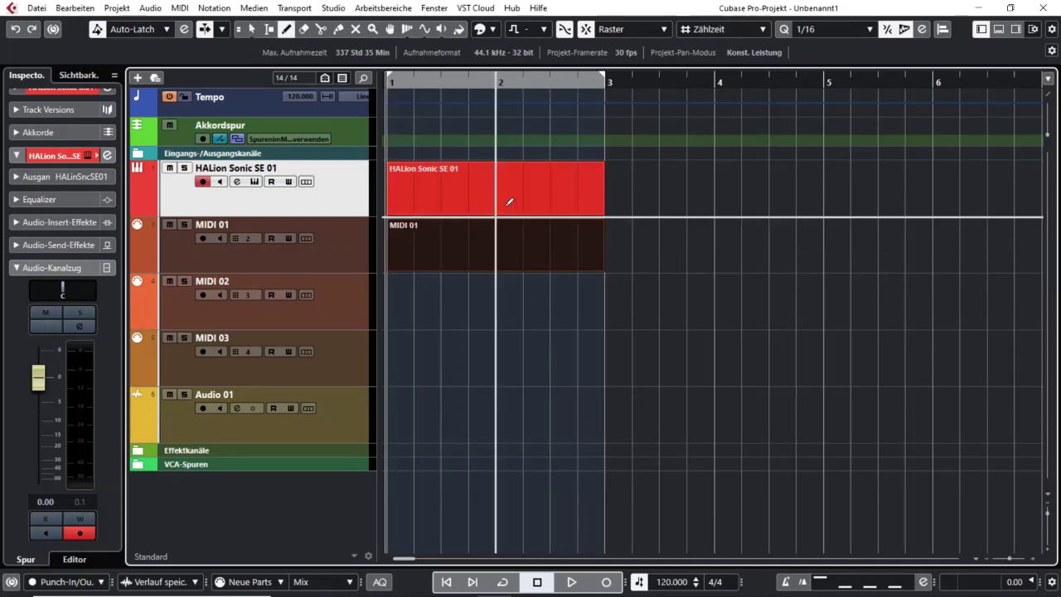
left_click_drag(391, 306, 605, 308)
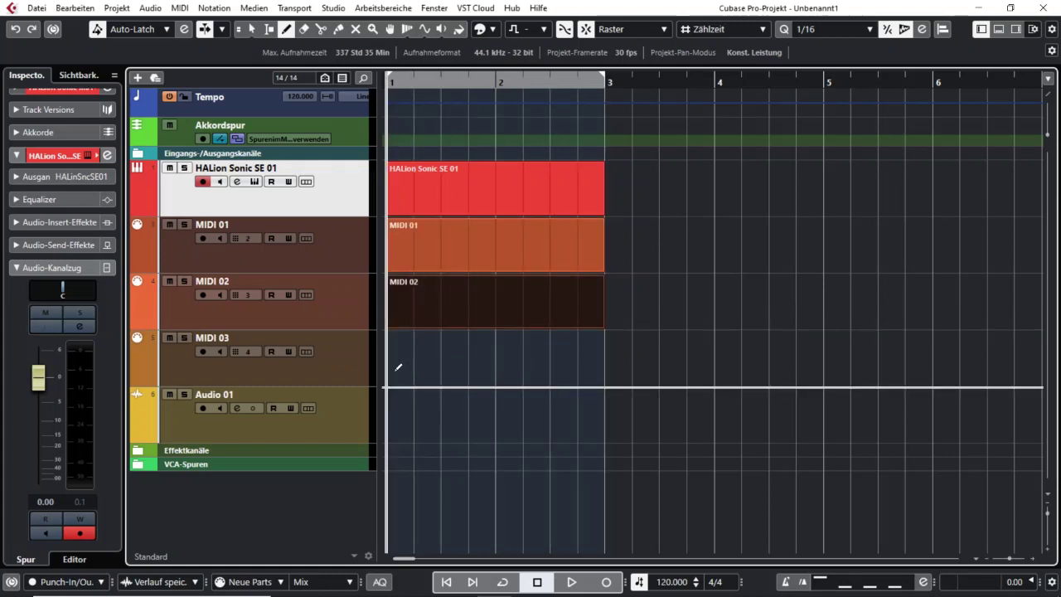
left_click_drag(396, 368, 602, 375)
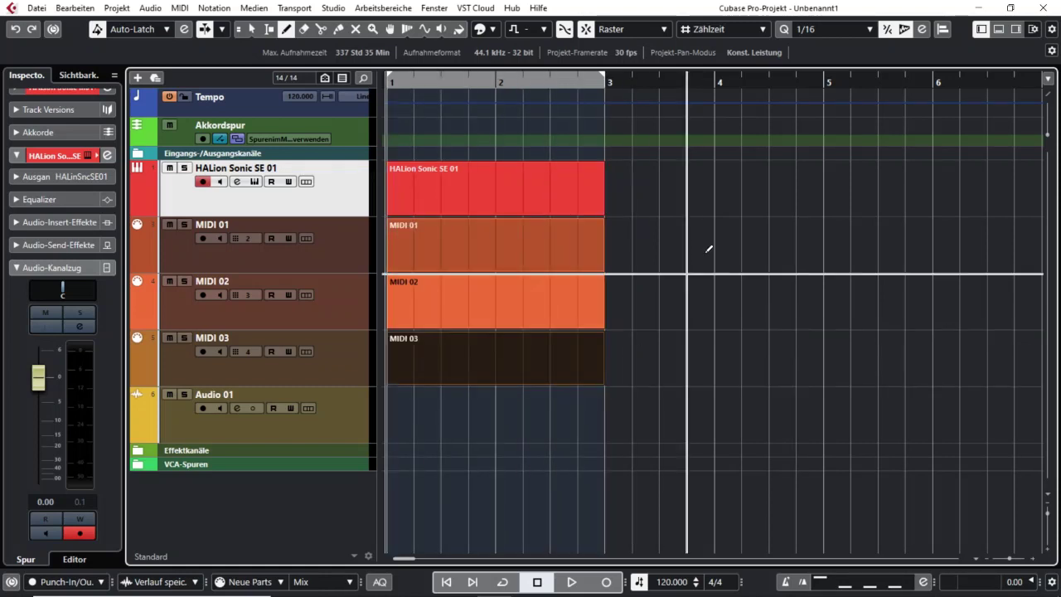
key("1")
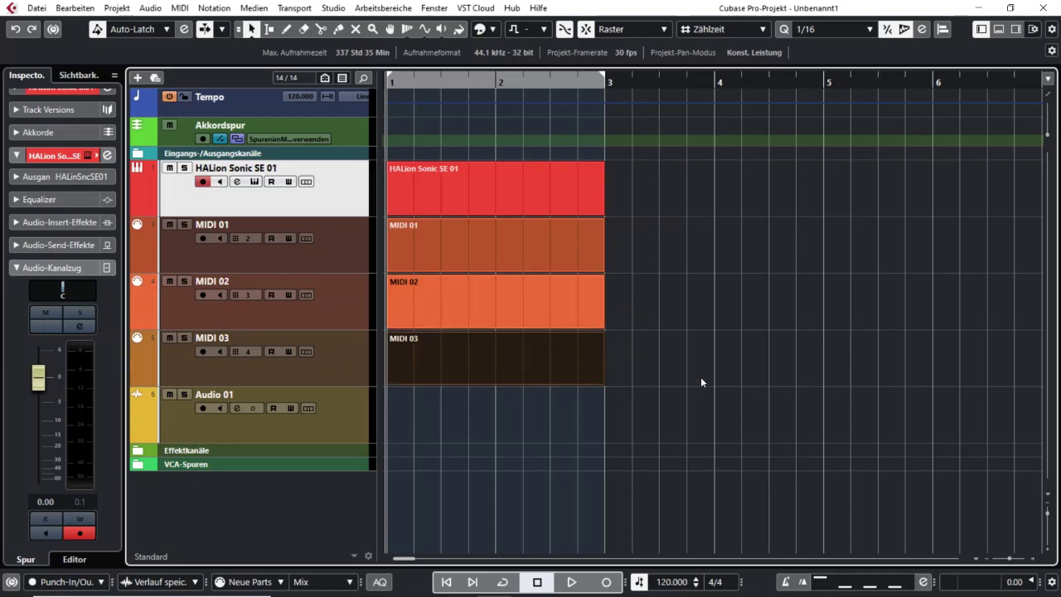
Look at the empty HALion Sonic SE 01 and MIDI 01 parts in the Key Editor, closing it after each
double_click(449, 195)
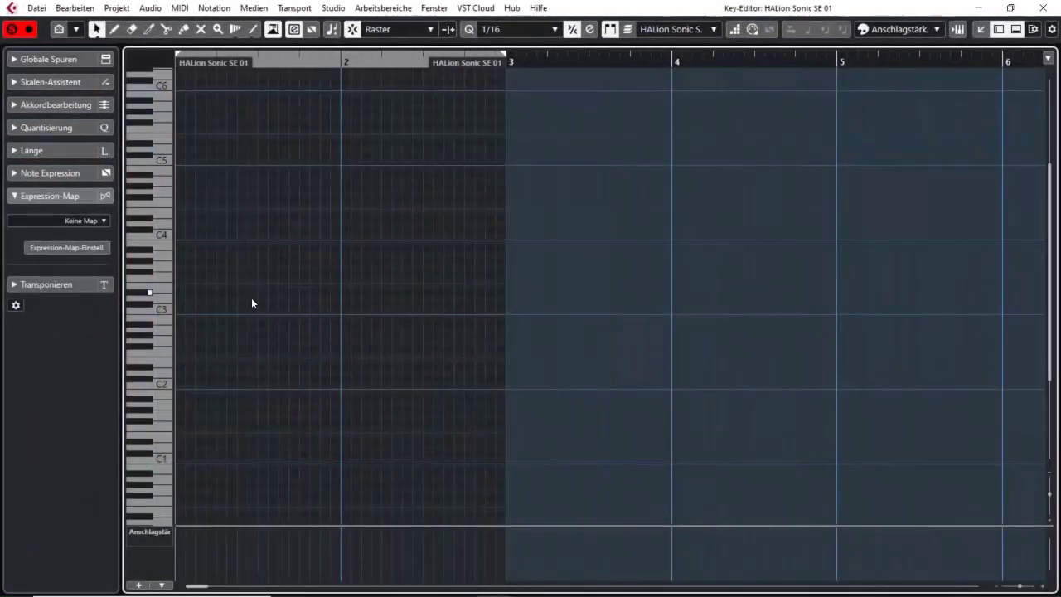
left_click(1043, 8)
double_click(529, 250)
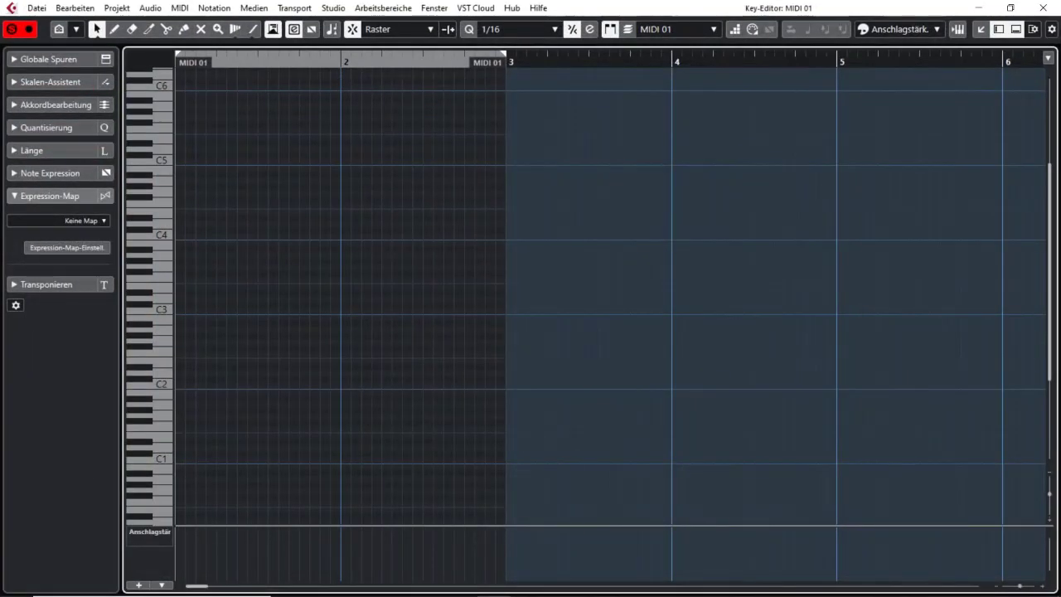
left_click(1043, 7)
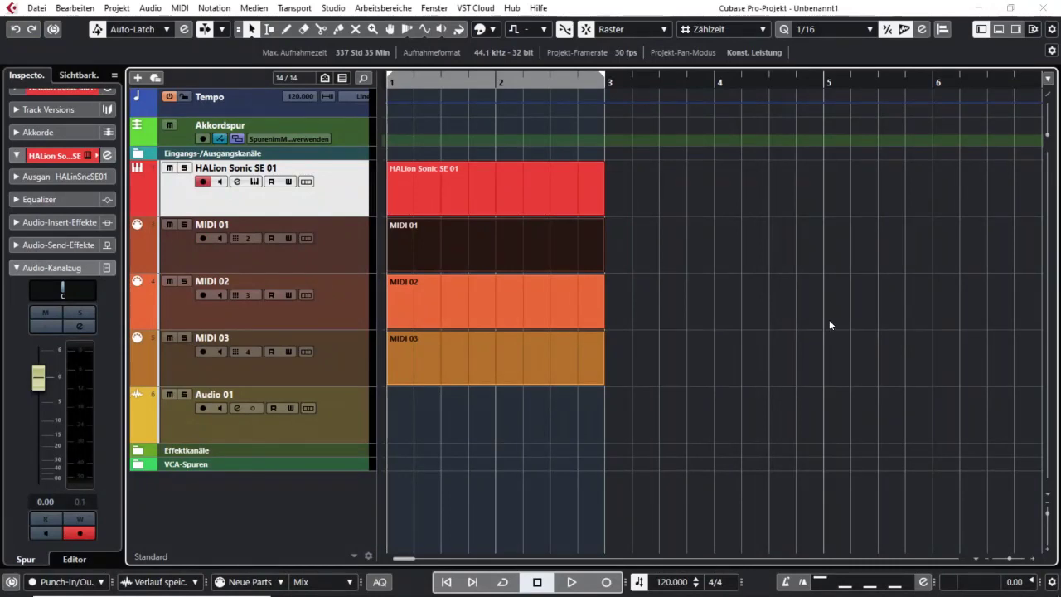
Delete the parts on the MIDI 01, MIDI 02, MIDI 03 and HALion Sonic SE 01 tracks
left_click(523, 353)
left_click_drag(633, 371, 529, 261)
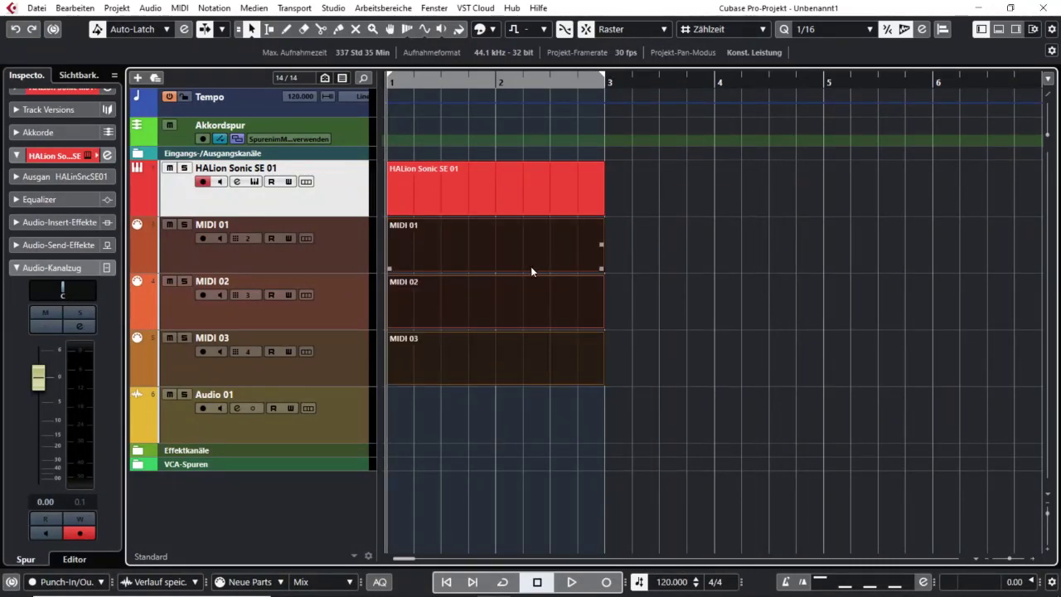
key("Delete")
left_click(465, 196)
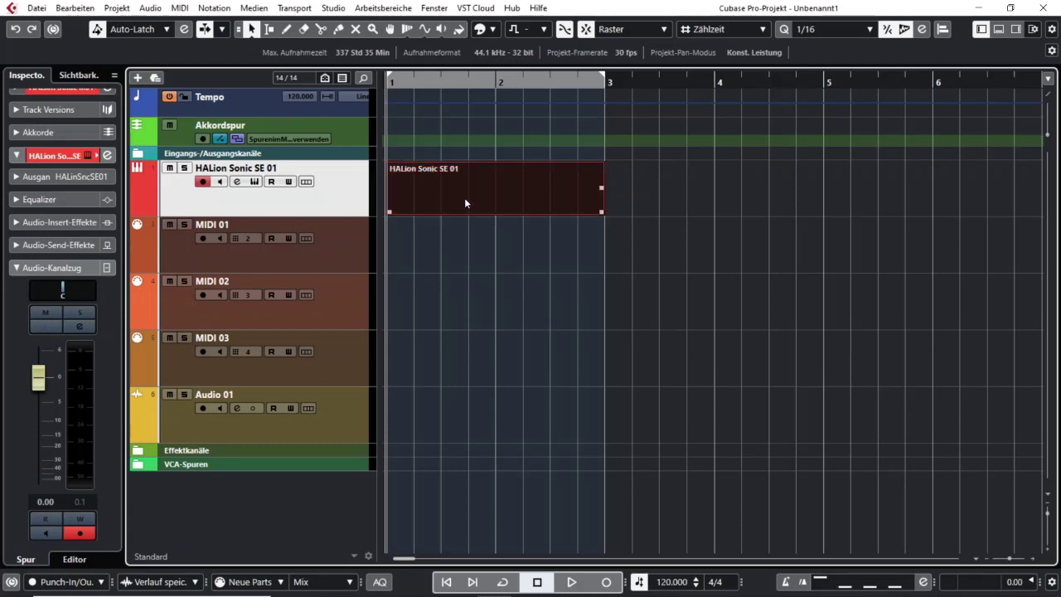
key("Delete")
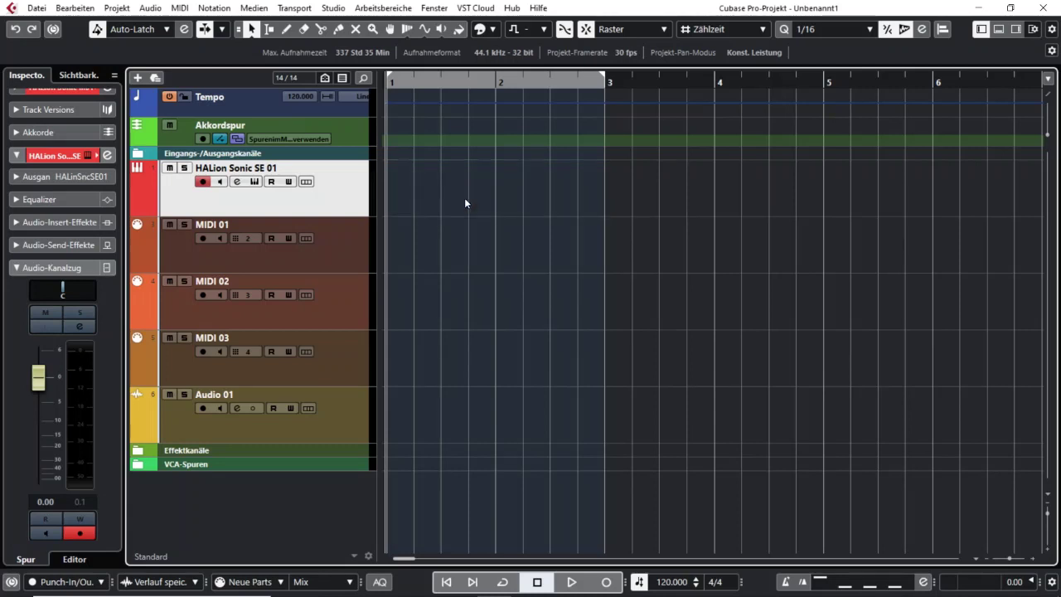
Record three chords on the HALion Sonic SE 01 track from bar 1 and open the recorded part in the Key Editor
left_click(606, 582)
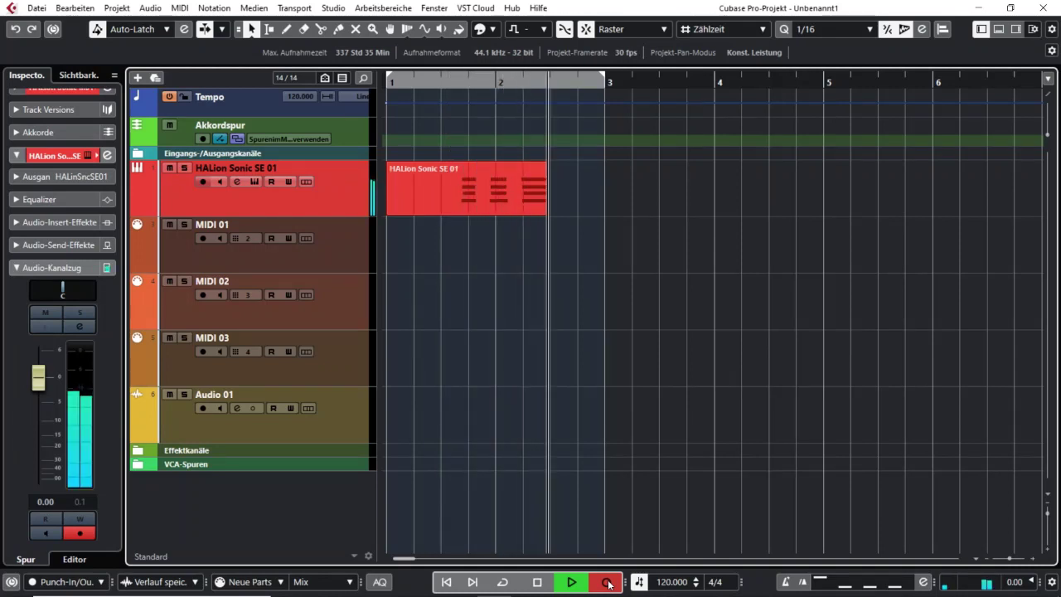
key("space")
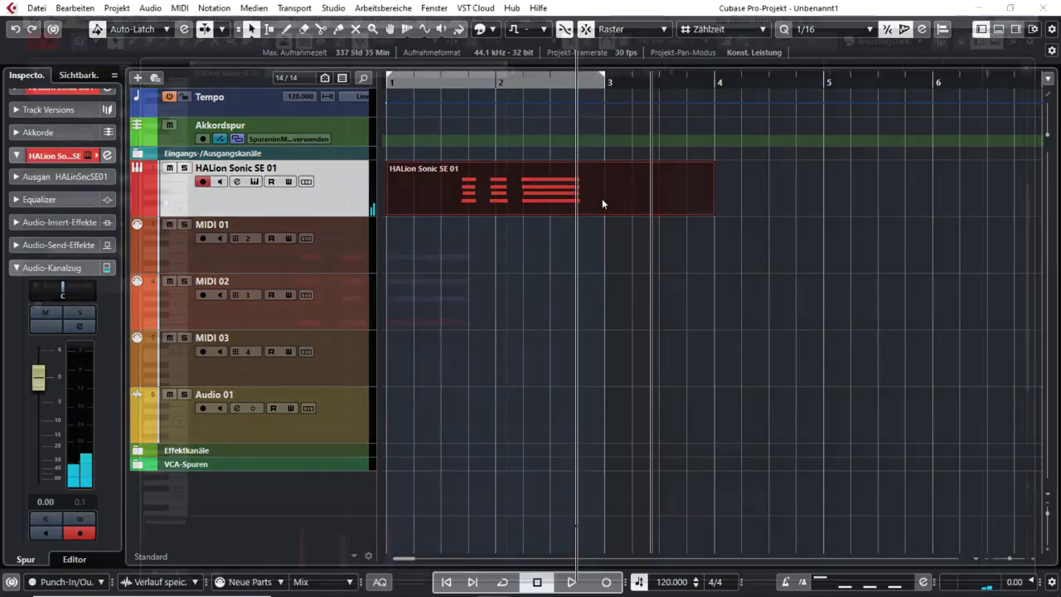
double_click(602, 198)
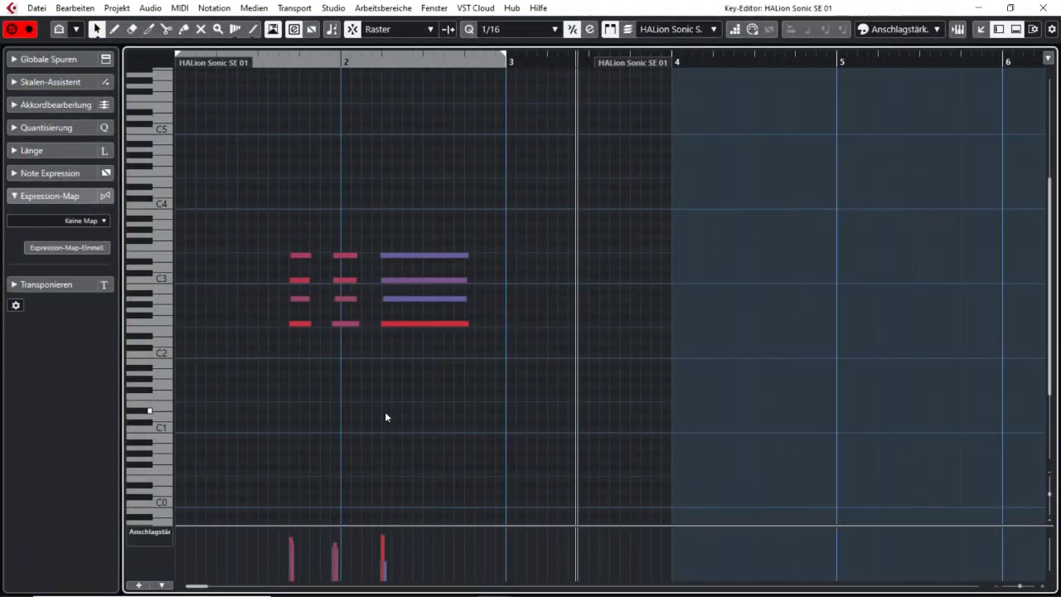
Check individual notes of the recorded chords, shorten all four notes of the last chord together and close the Key Editor
left_click(410, 324)
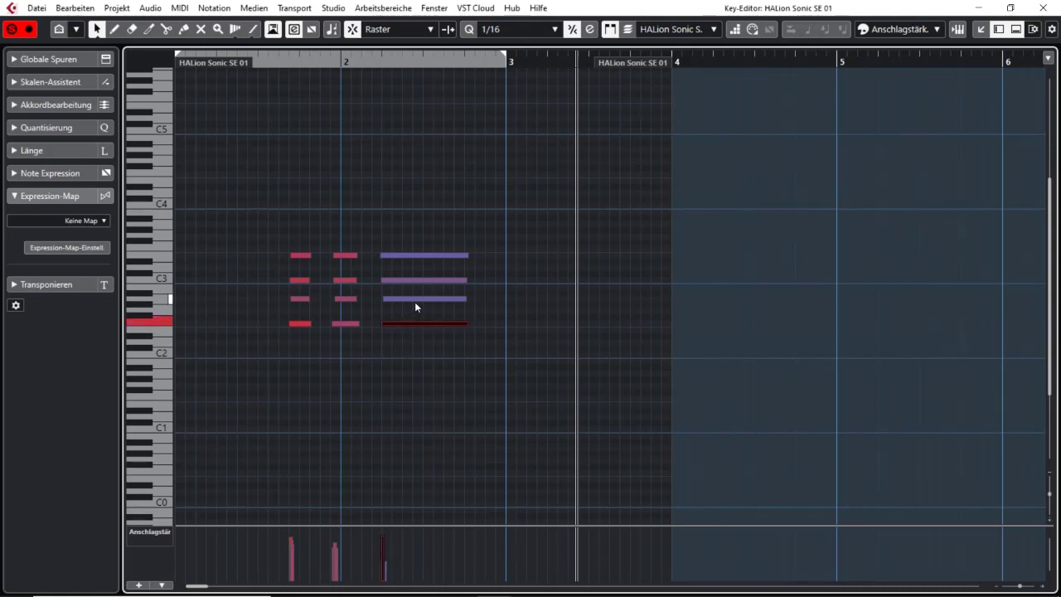
left_click(415, 302)
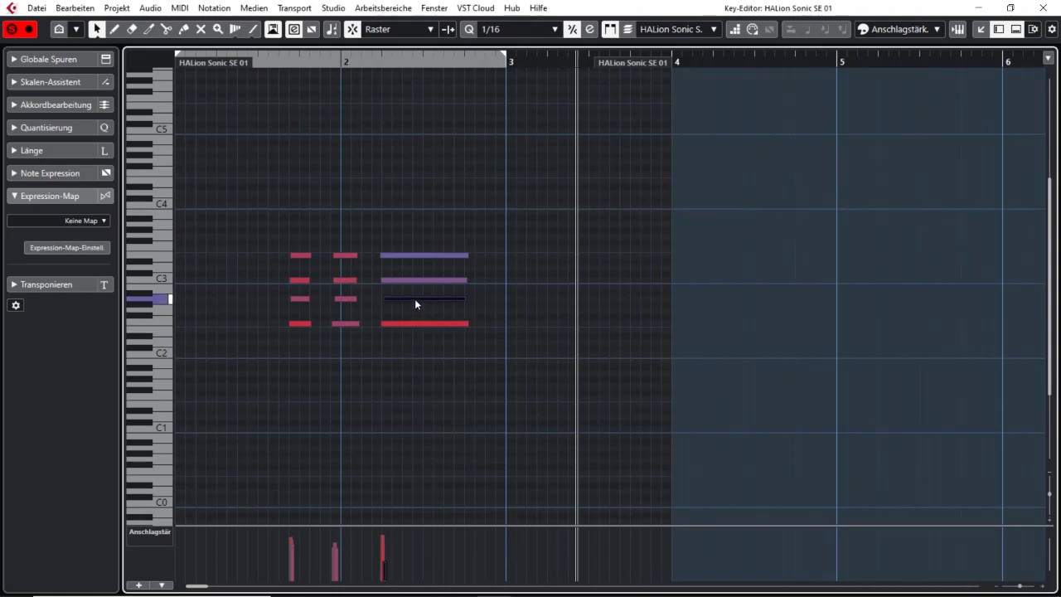
left_click(349, 280)
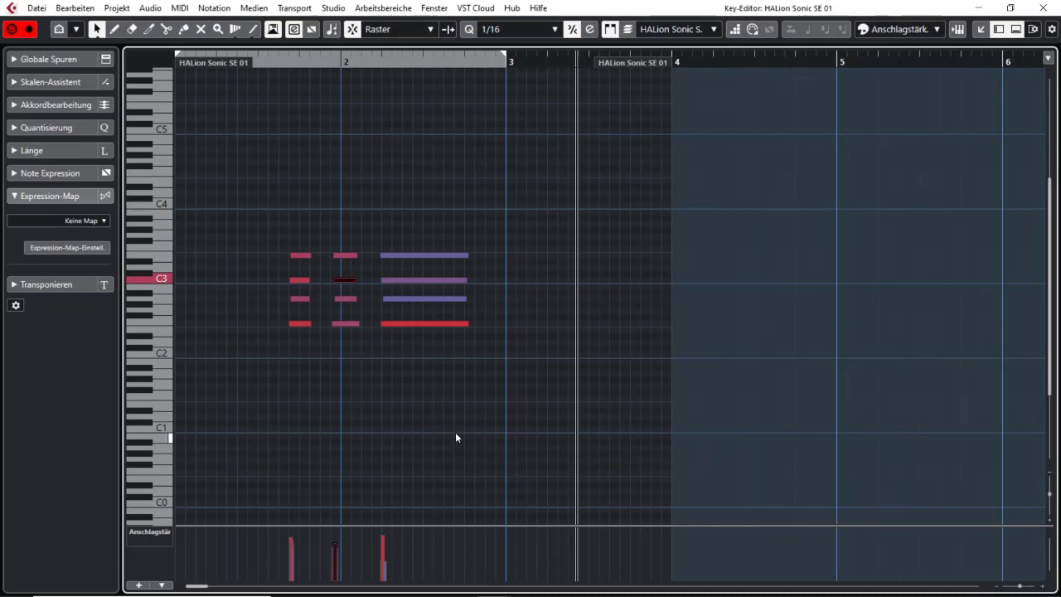
left_click_drag(507, 359, 441, 254)
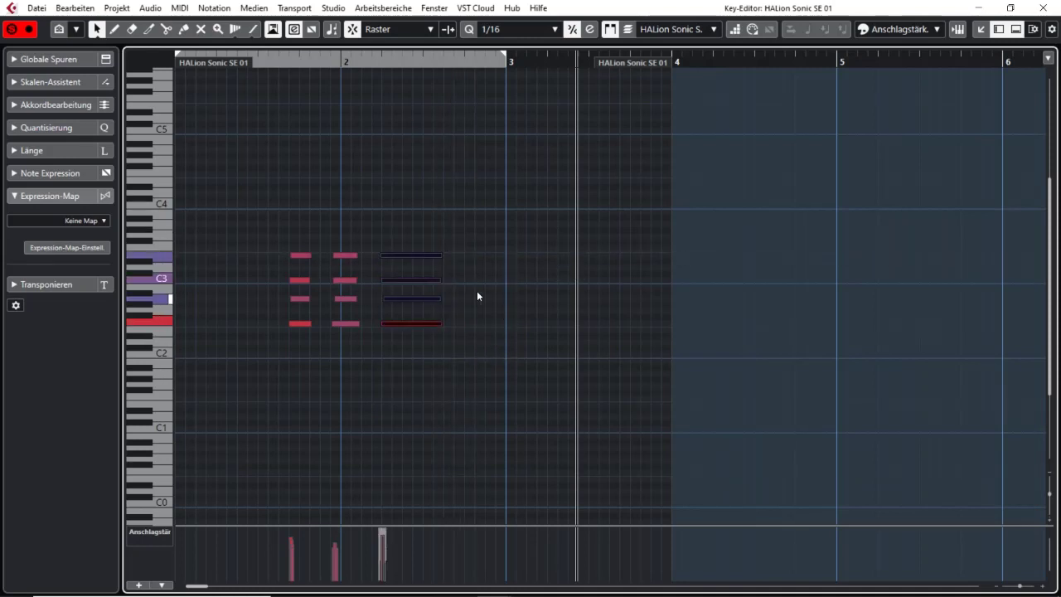
left_click(1047, 8)
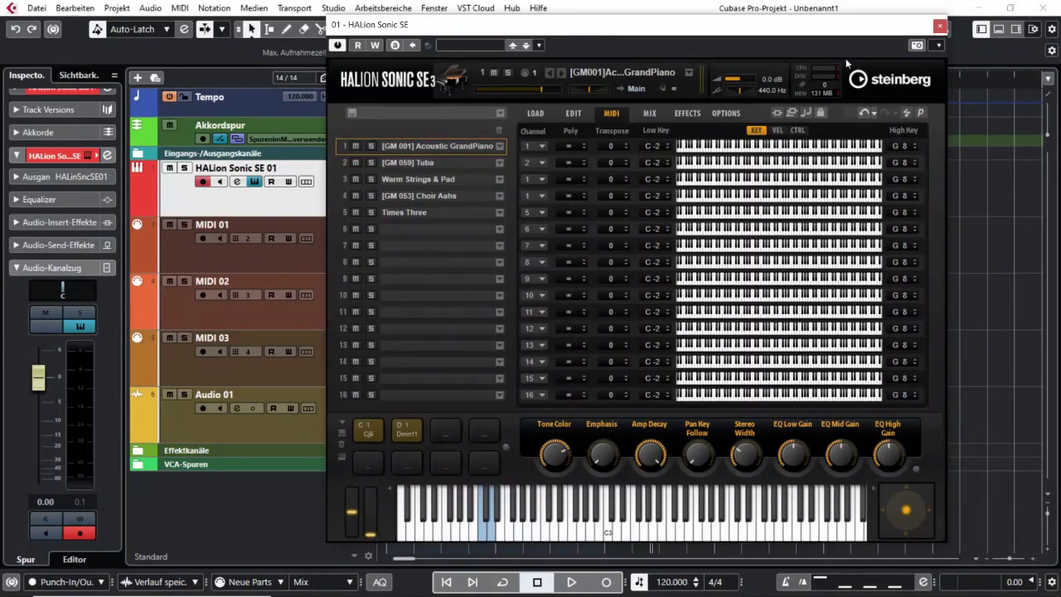
Close the instrument window and examine the HALion Sonic SE 01 channel settings and compressor choices in the MixConsole, closing both again
left_click(940, 28)
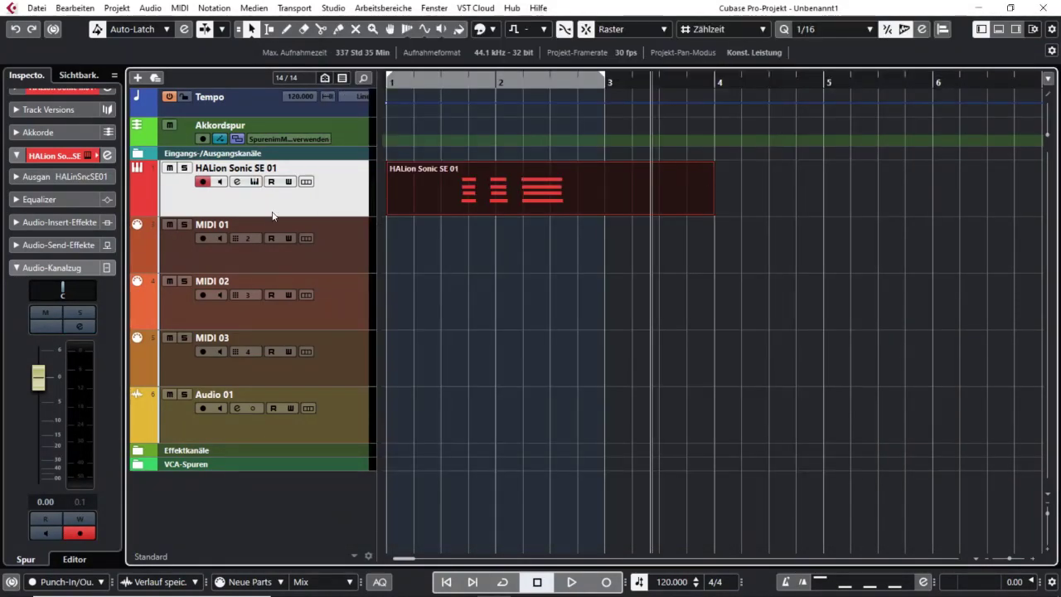
key("F3")
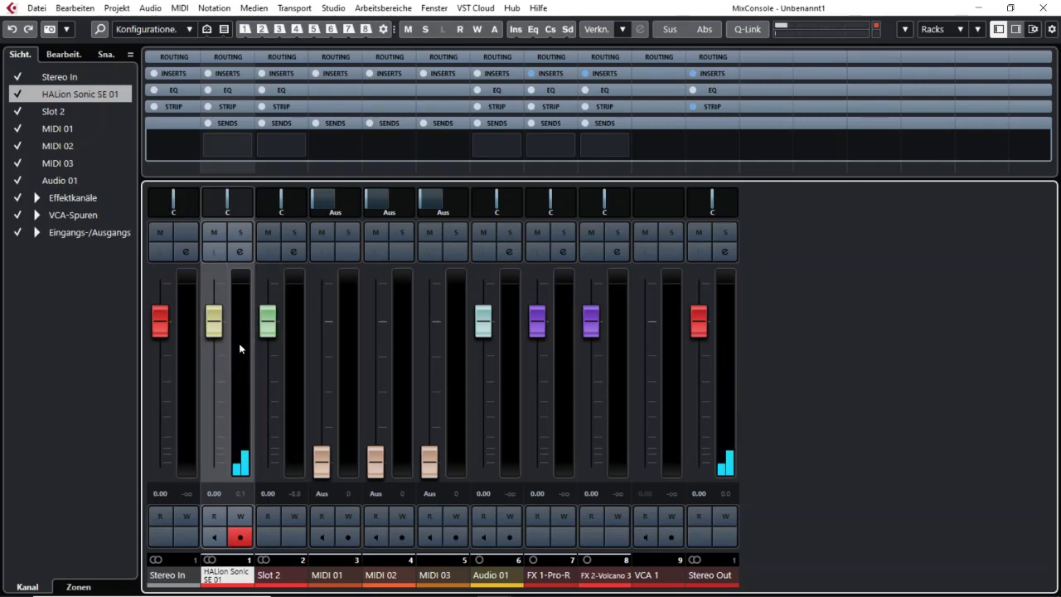
left_click(239, 248)
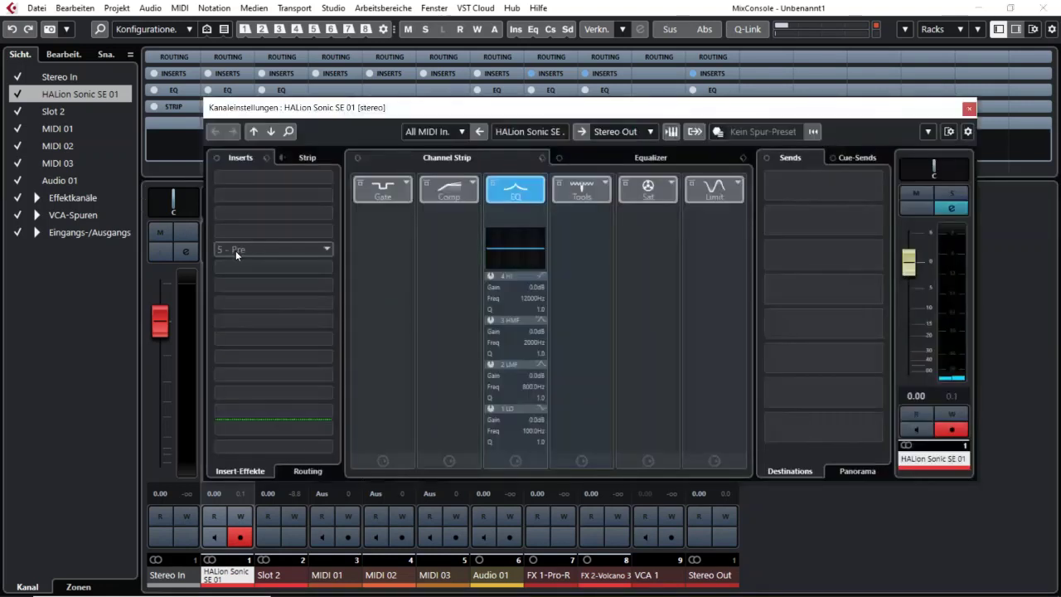
left_click(474, 189)
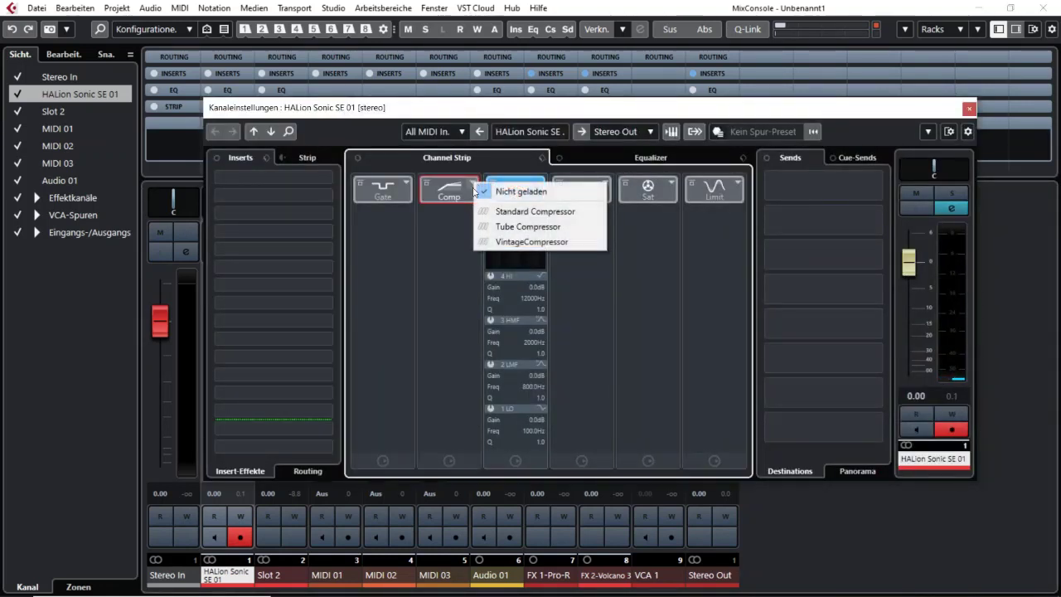
left_click(752, 353)
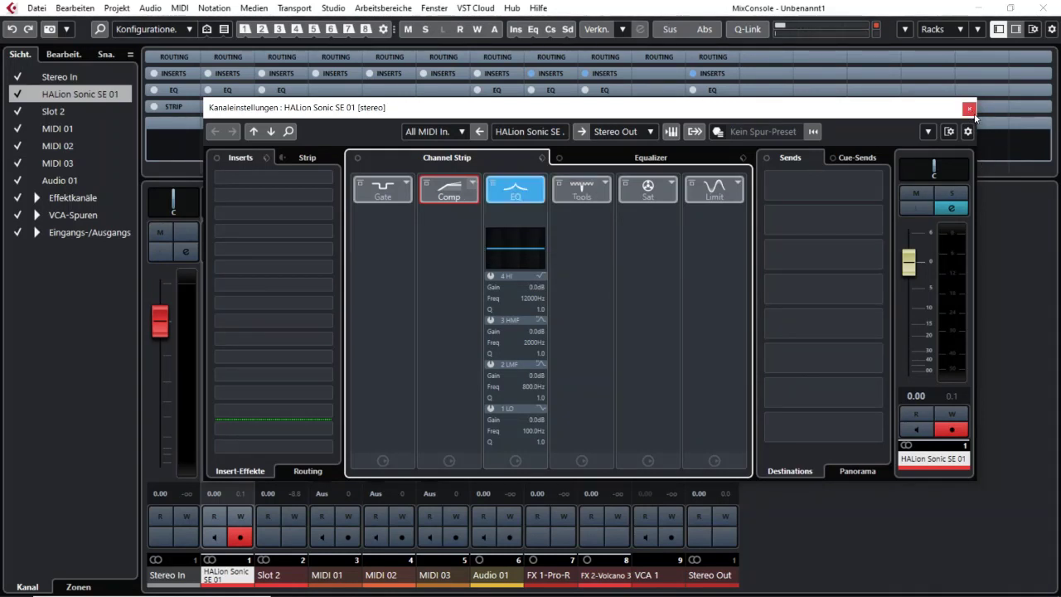
left_click(968, 109)
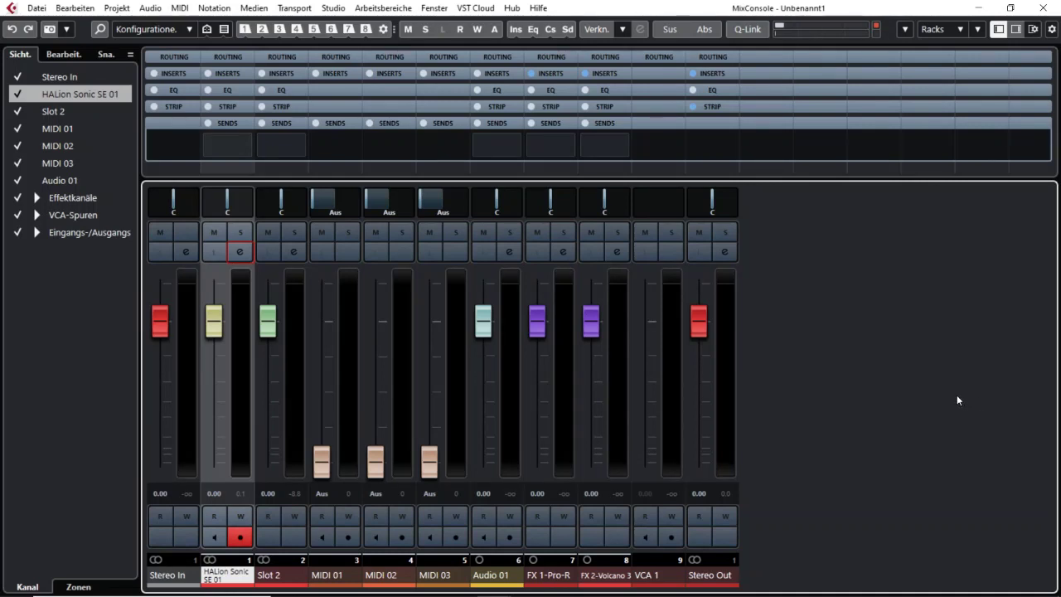
left_click(1043, 7)
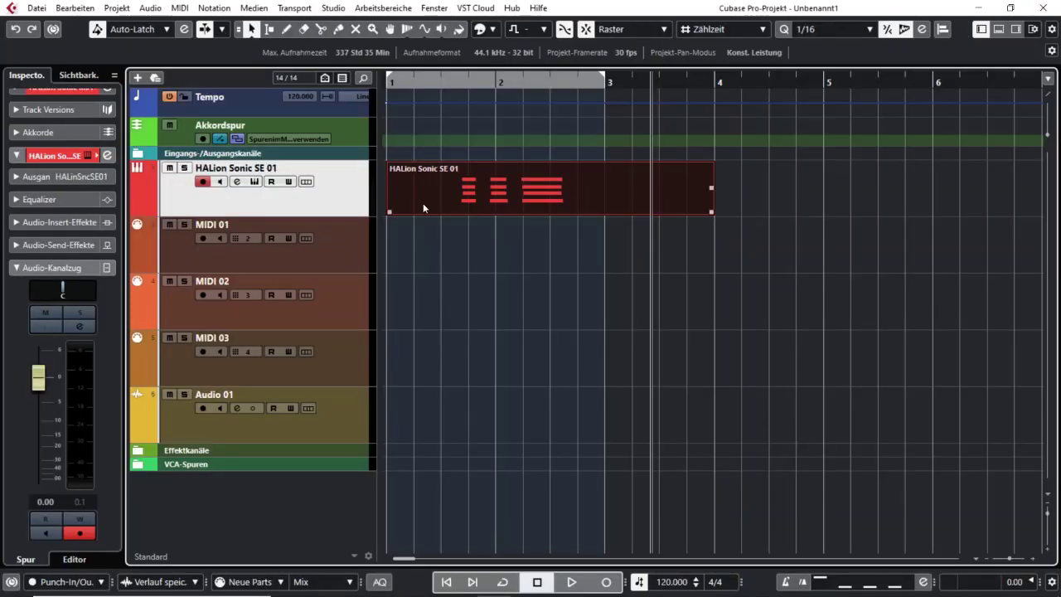
In HALion Sonic SE's mix view, route Acoustic GrandPiano to Out 2, Warm Strings & Pad to Out 3 and Choir Aahs to Out 4
left_click(254, 183)
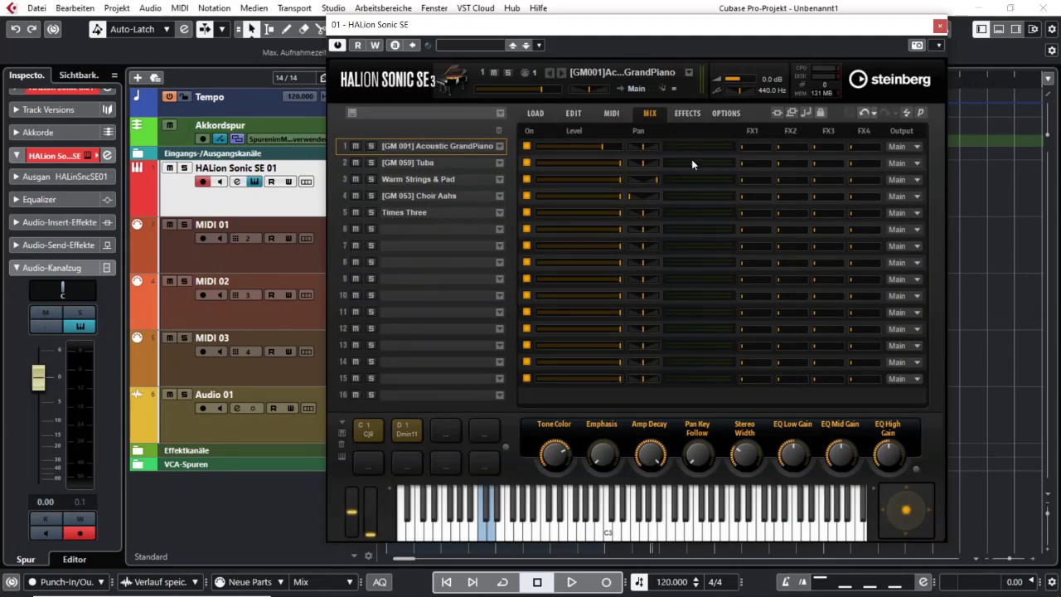
left_click(916, 147)
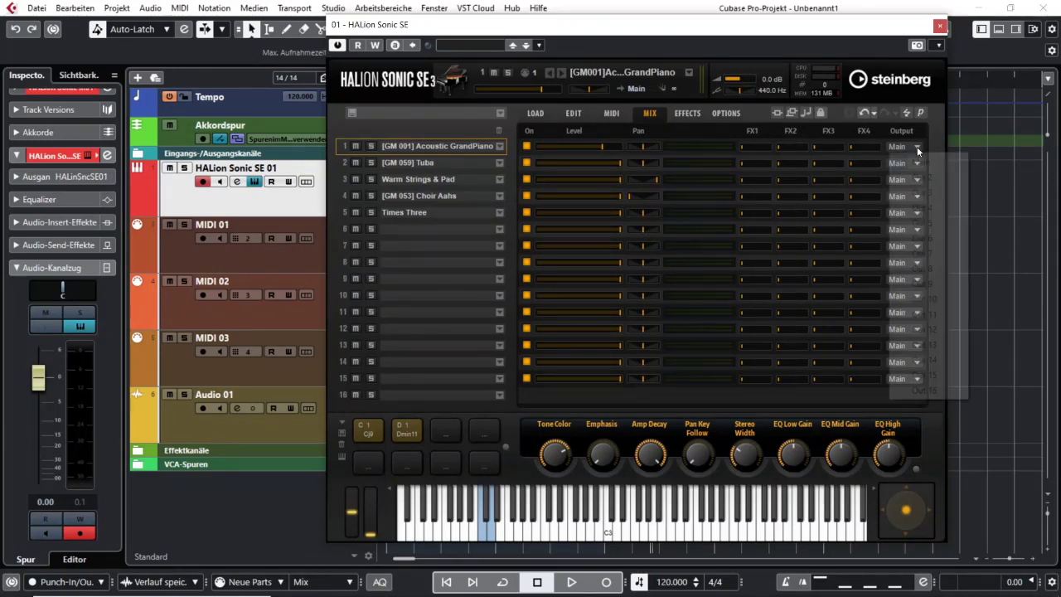
left_click(924, 178)
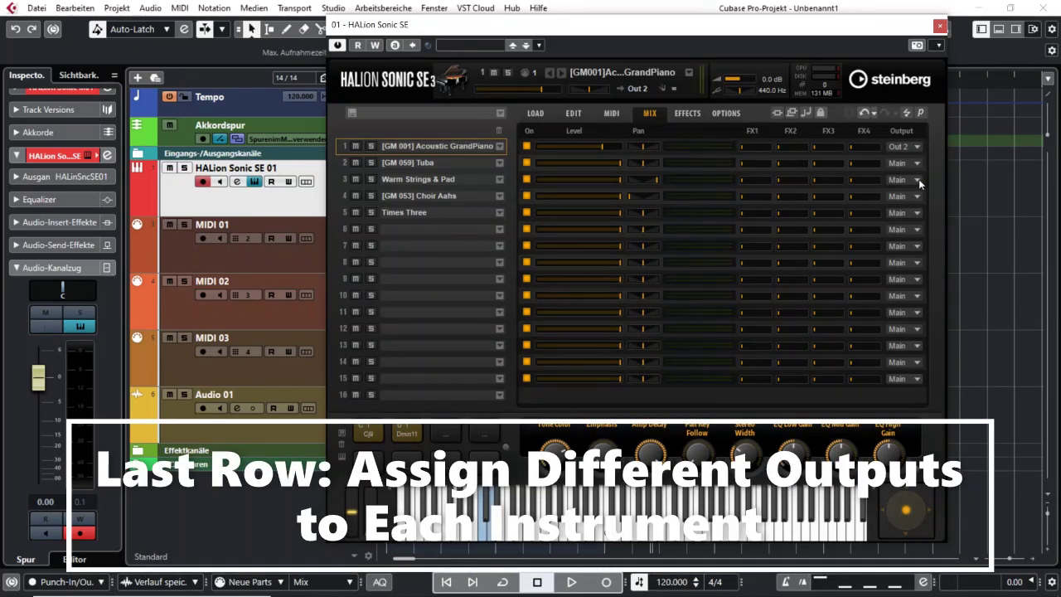
left_click(919, 179)
left_click(923, 226)
left_click(917, 200)
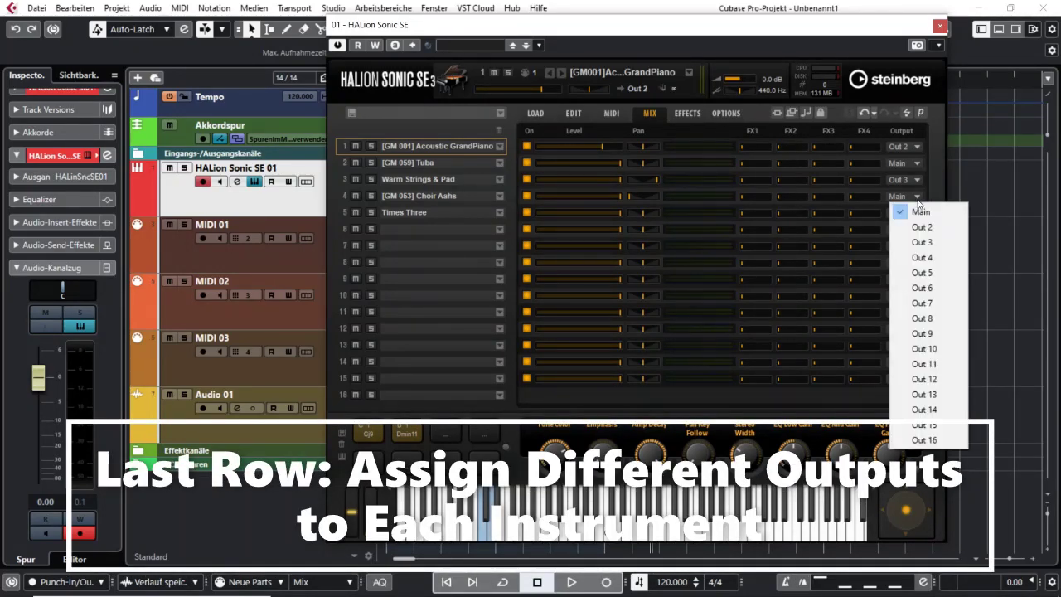
left_click(922, 257)
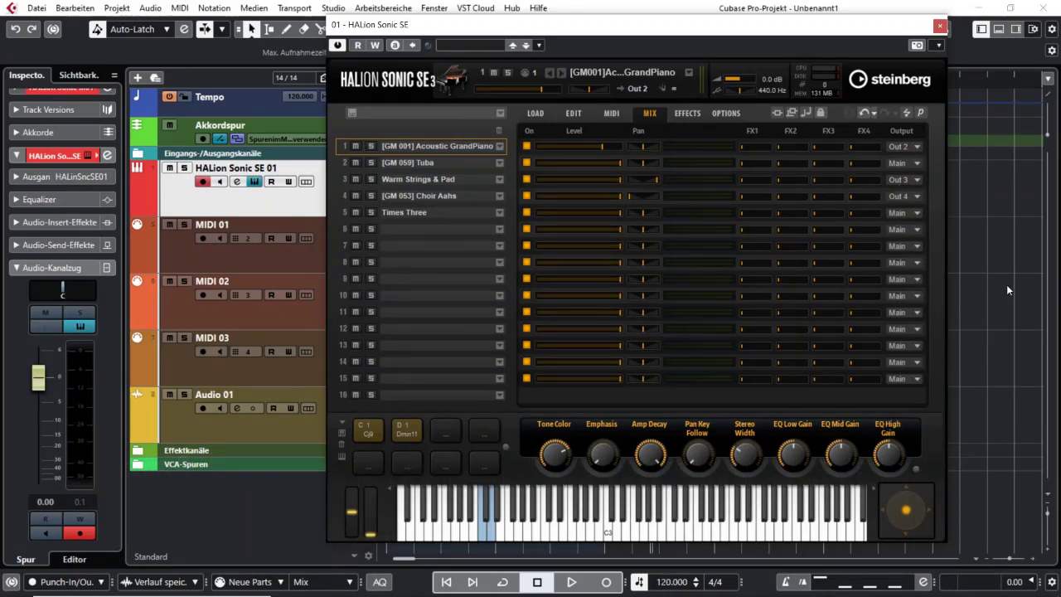
Show the MixConsole without the instrument window and solo the Slot 4 and Slot 3 channels in turn, clearing each solo again
key("F3")
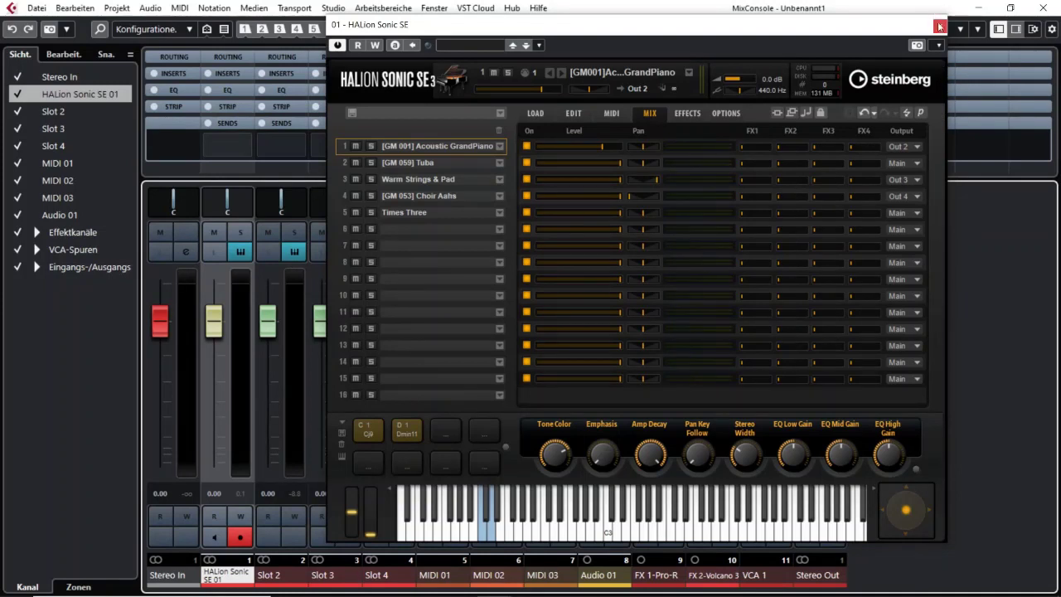
left_click(940, 26)
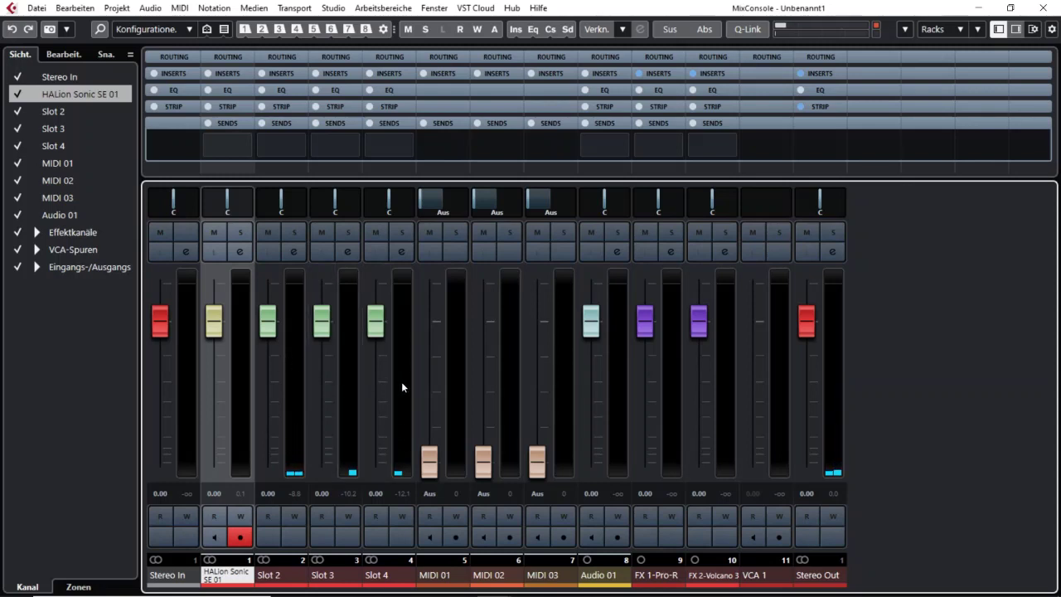
left_click(402, 233)
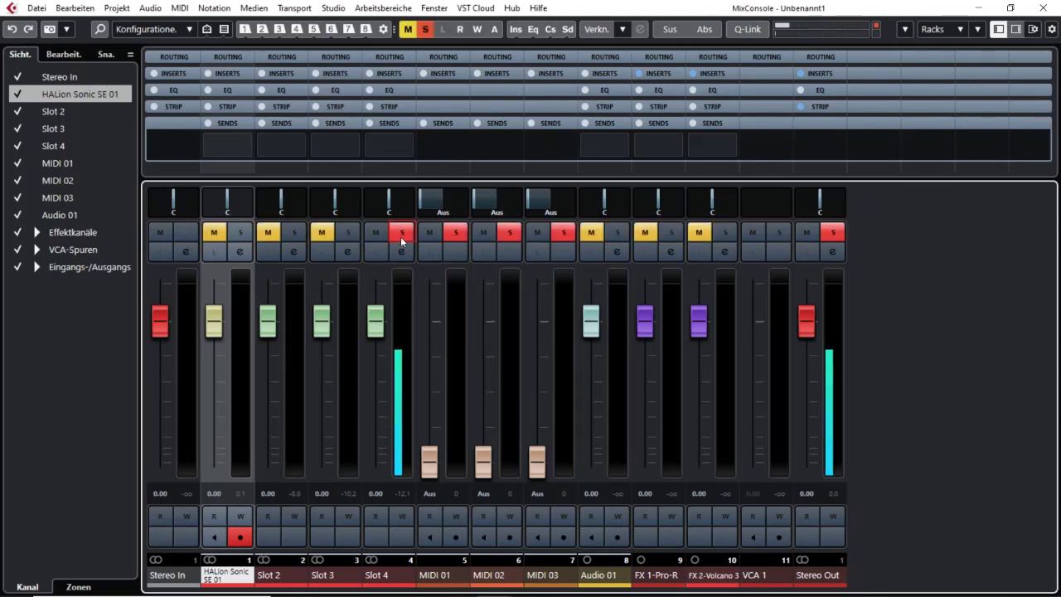
left_click(346, 234)
left_click(401, 235)
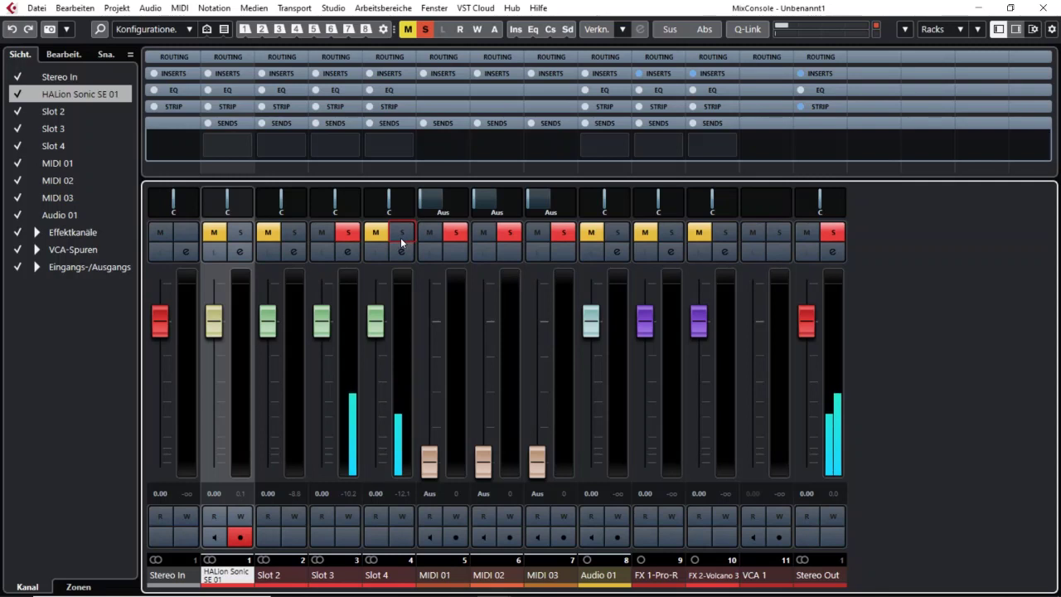
left_click(377, 239)
left_click(348, 233)
left_click(322, 233)
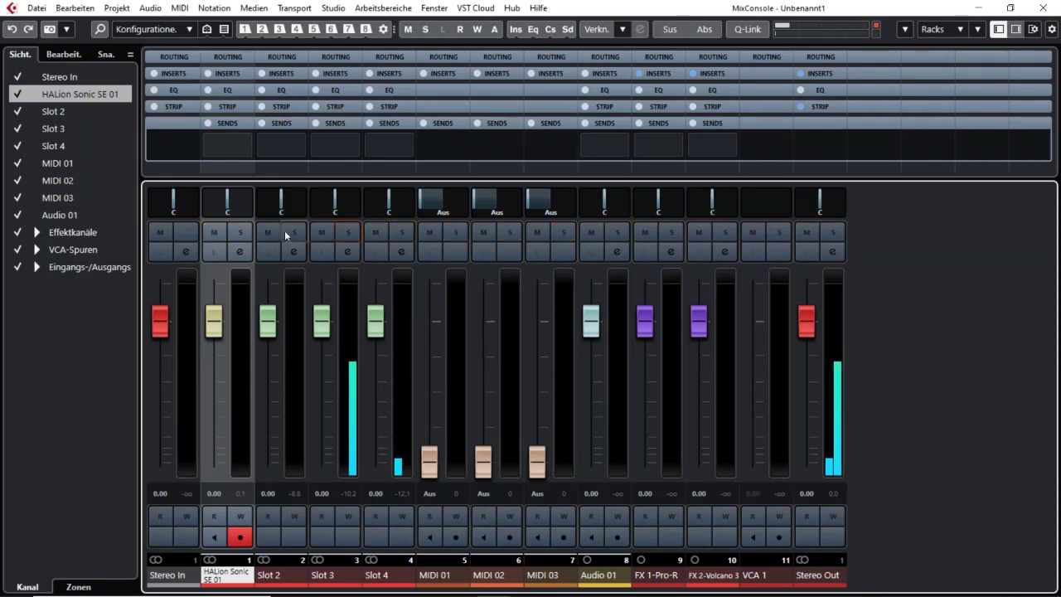
Solo the Slot 2 channel briefly, clear the solo, and view that channel's settings before closing them
left_click(291, 233)
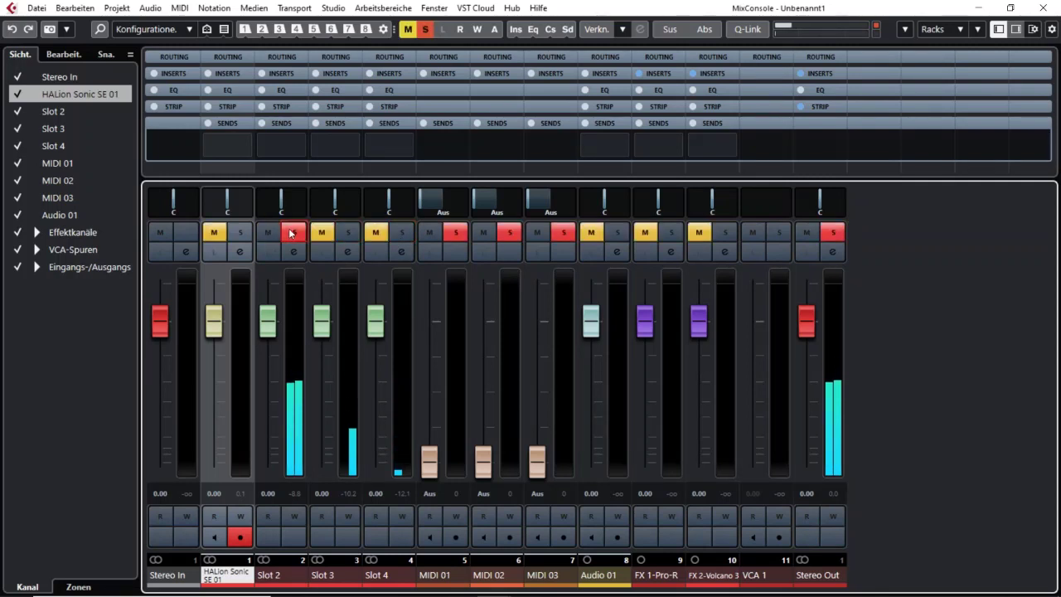
left_click(291, 235)
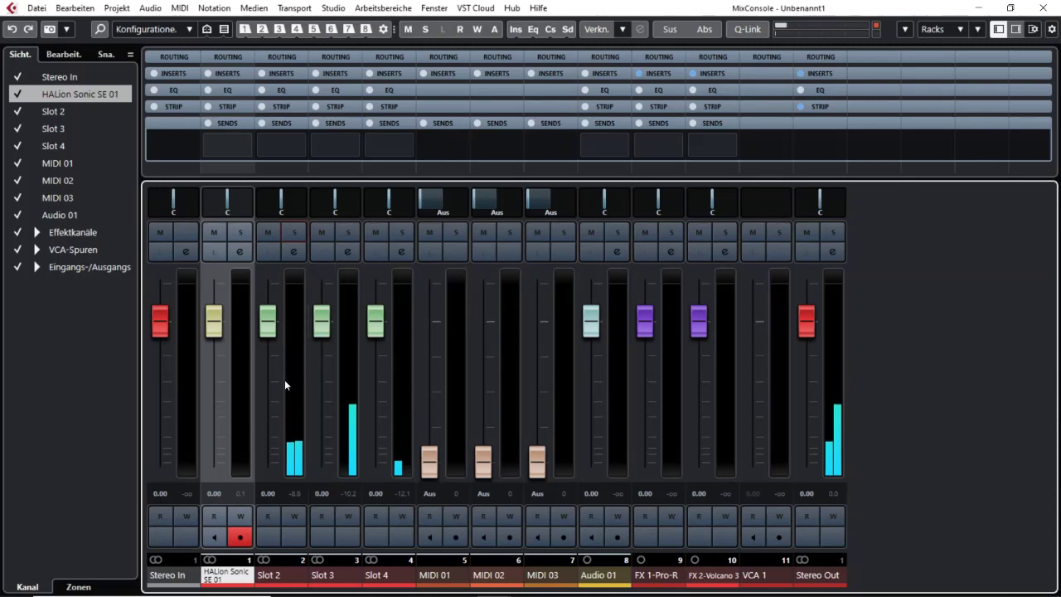
left_click(294, 252)
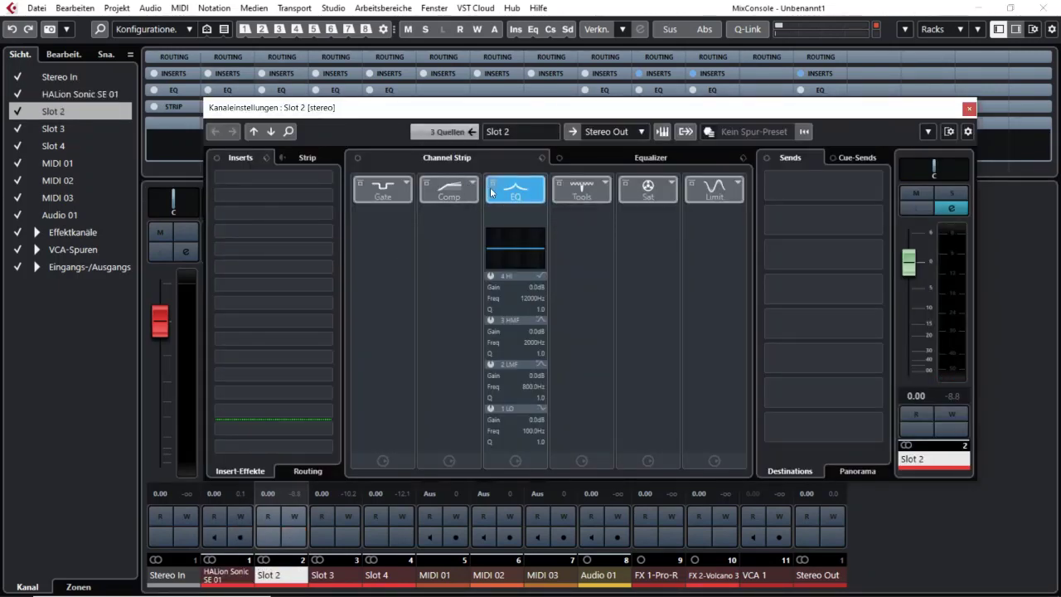
left_click(967, 109)
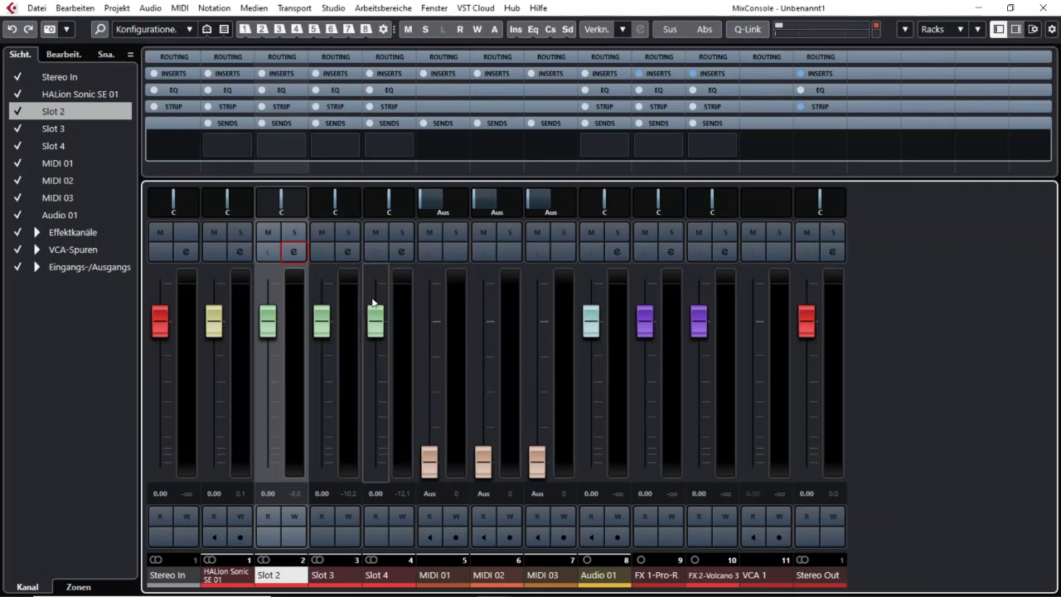
Lower the Slot 3 channel to -5.30 in the MixConsole and pull the Slot 4 fader down slightly as well
left_click_drag(324, 321, 322, 357)
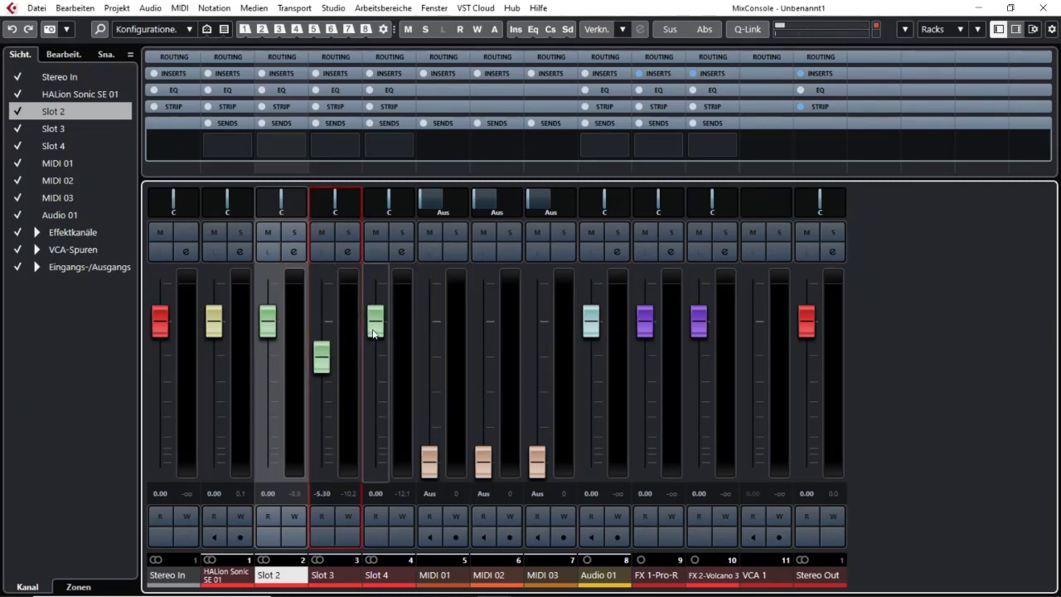
mouse_move(373, 334)
left_mouse_down()
mouse_move(376, 317)
mouse_move(383, 369)
mouse_move(388, 345)
left_mouse_up()
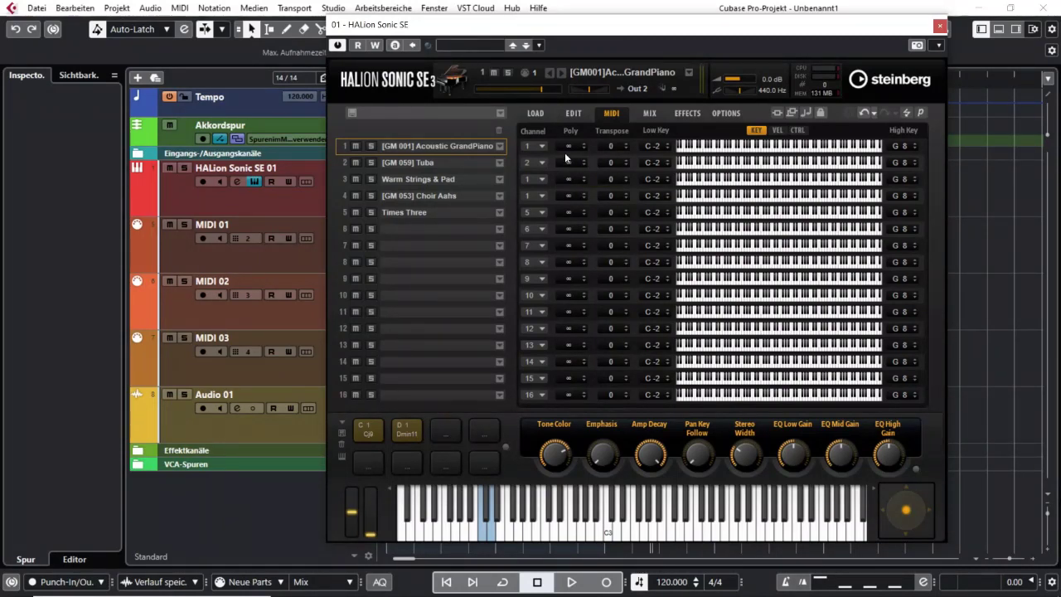
Limit the polyphony to 1 for Acoustic GrandPiano, 2 for Tuba and 3 for Warm Strings & Pad, muting Warm Strings & Pad and Choir Aahs
scroll(568, 152, "up", 1)
left_click(276, 194)
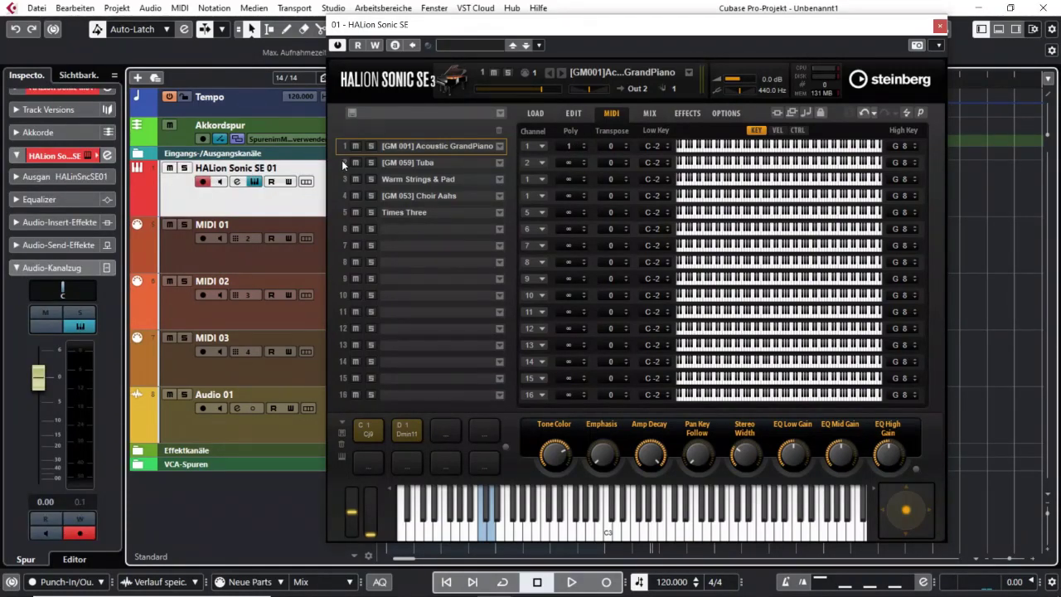
left_click(356, 179)
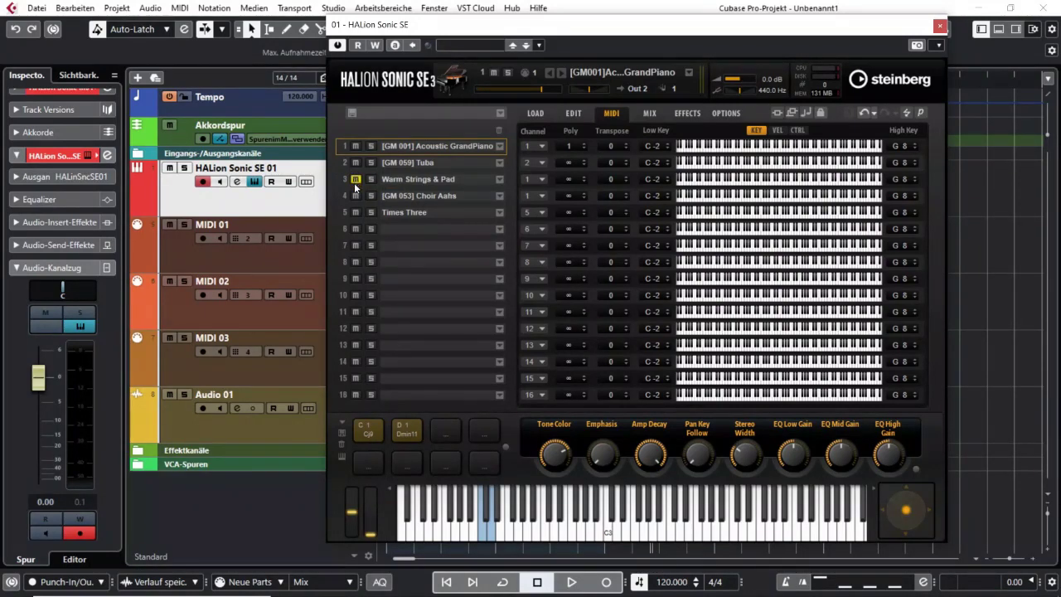
left_click(355, 197)
scroll(571, 161, "up", 2)
scroll(572, 180, "up", 1)
Close the instrument window and record notes added one by one to a held chord on HALion Sonic SE 01 from bar 4
left_click(940, 26)
left_click(716, 84)
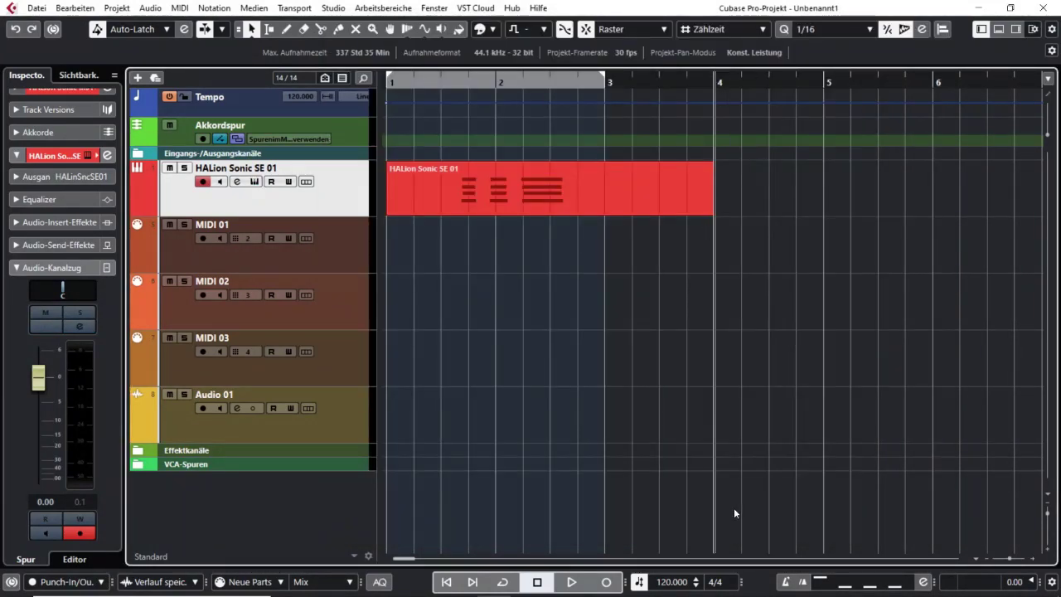
left_click(606, 582)
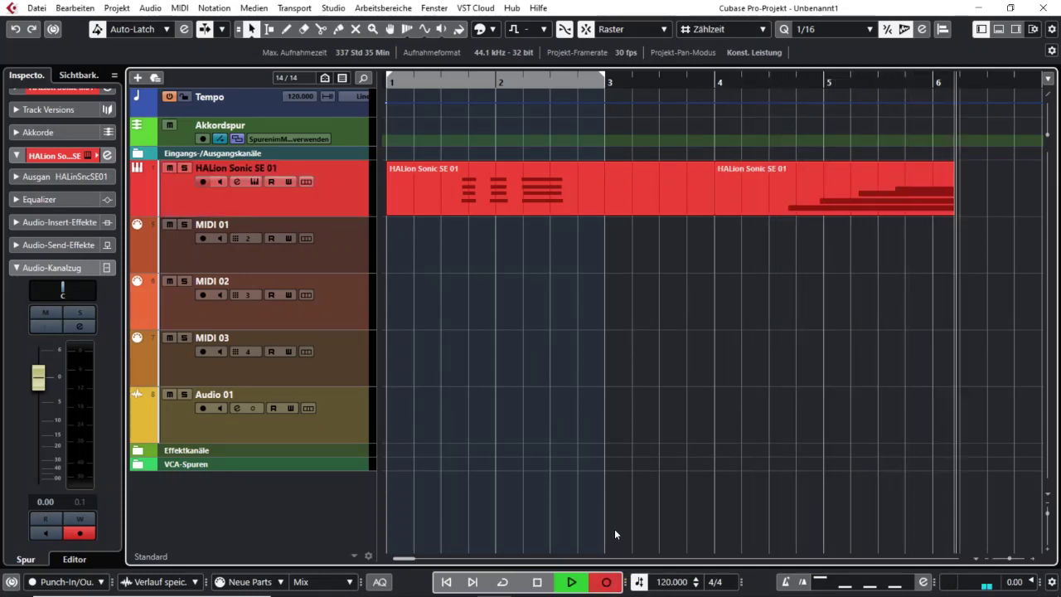
key("space")
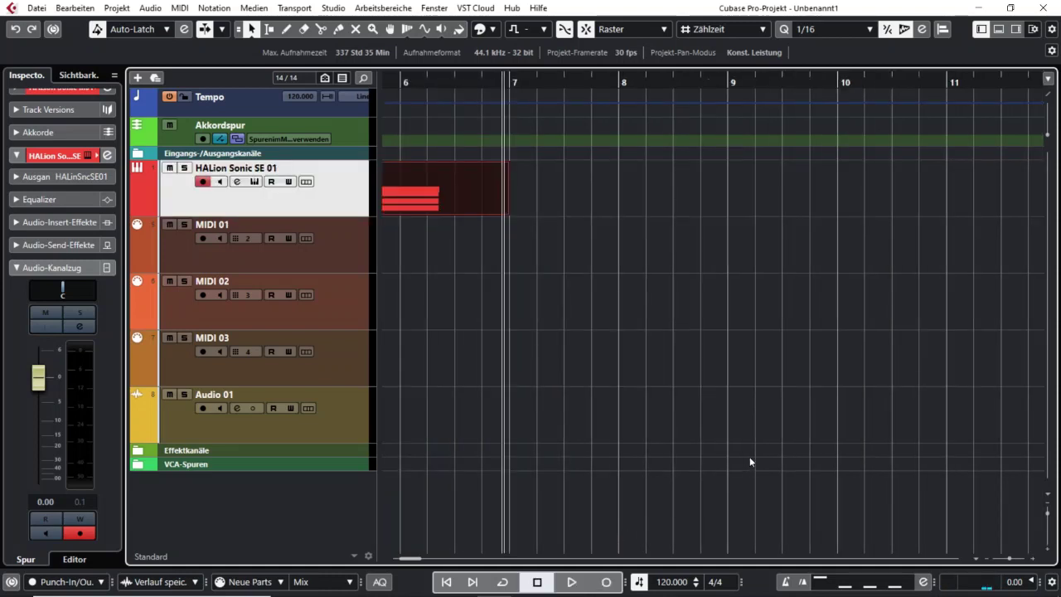
Inspect the notes of the HALion Sonic SE 01 part at bar 4 in the Key Editor, close it, and play the part back
scroll(753, 456, "left", 2)
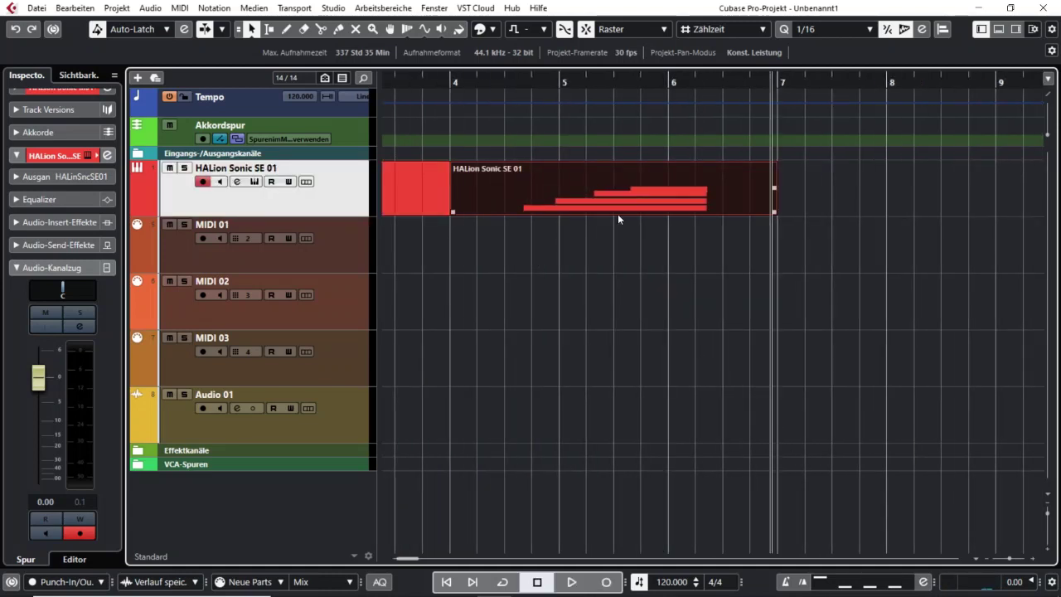
double_click(708, 208)
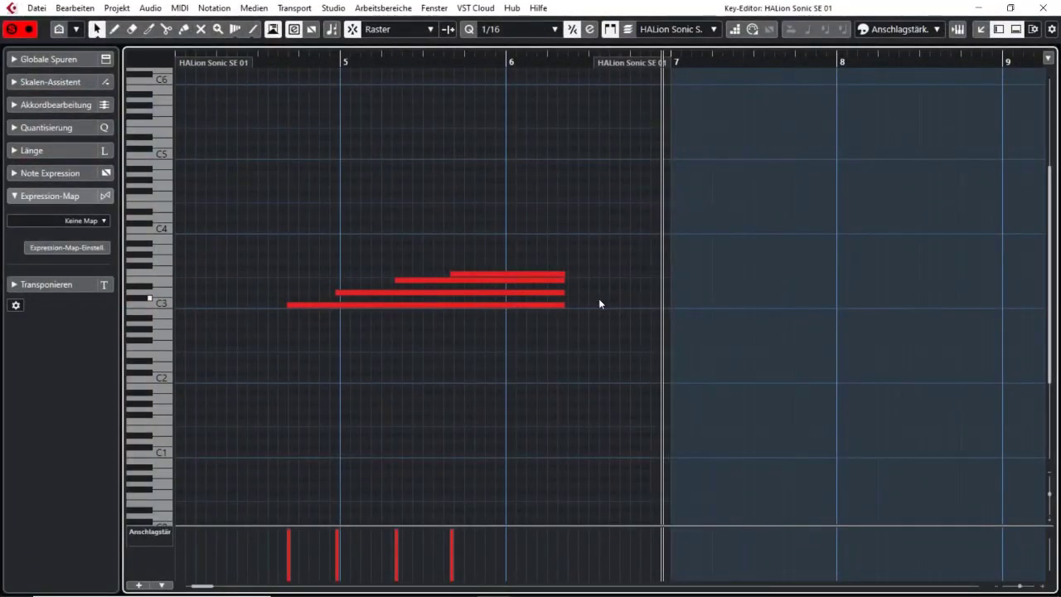
left_click(1046, 7)
left_click(502, 105)
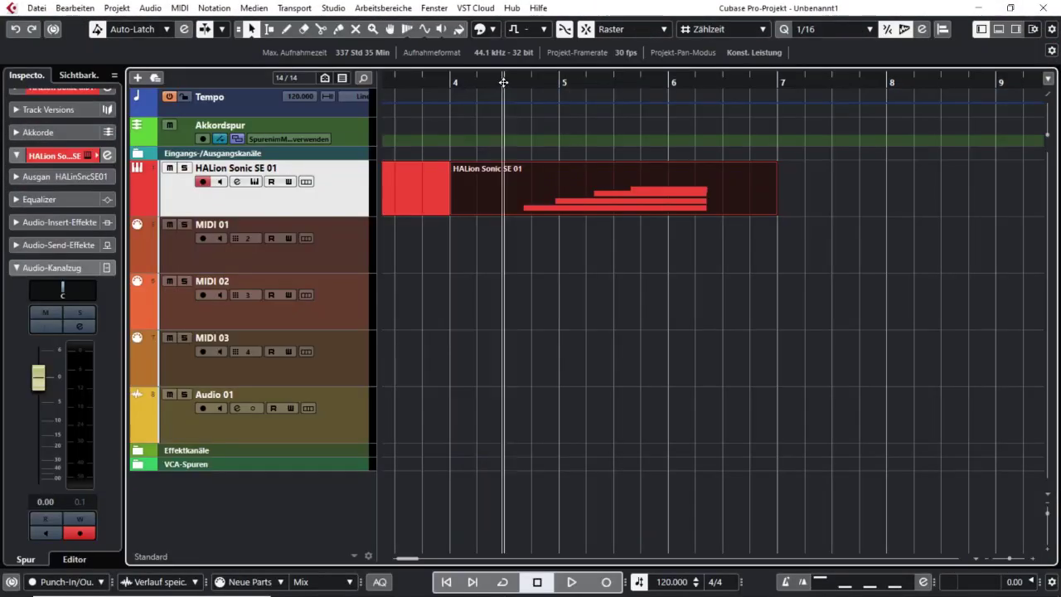
key("space")
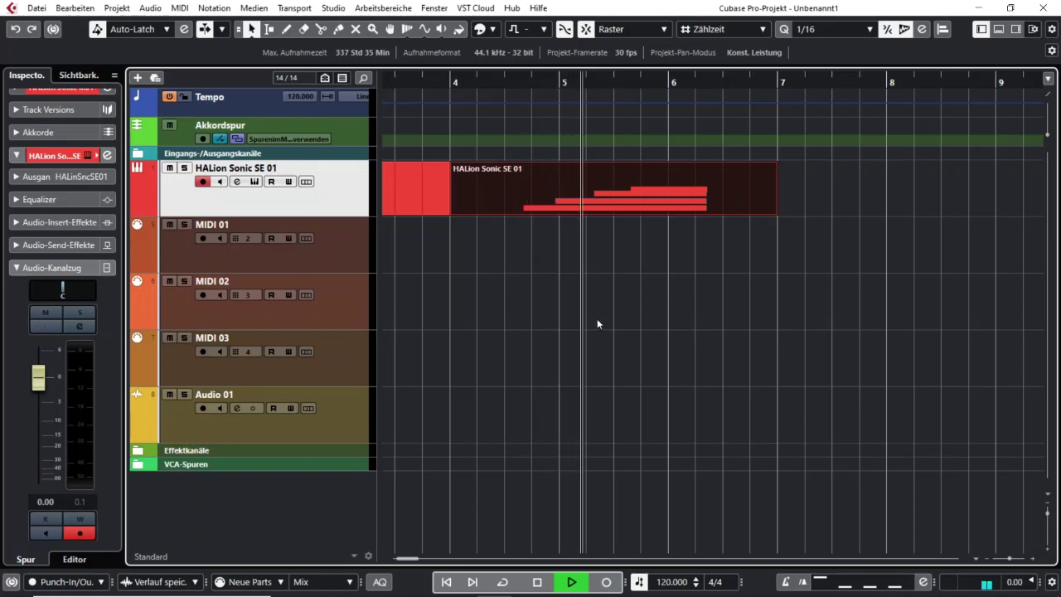
key("space")
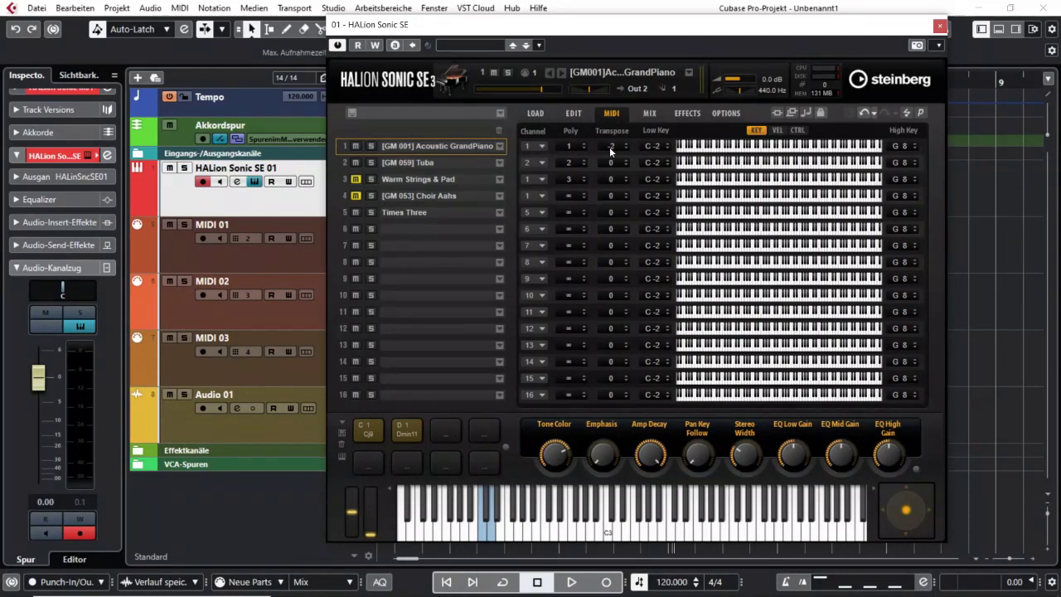
Transpose Warm Strings & Pad by 7 and Choir Aahs by 12 semitones, leaving both slots muted
left_click(355, 179)
scroll(612, 181, "up", 3)
scroll(604, 195, "up", 3)
left_click(355, 180)
left_click(356, 195)
Split the keyboard by setting Acoustic GrandPiano's low key to A#1 and Tuba's high key to A1
left_click_drag(678, 166, 752, 156)
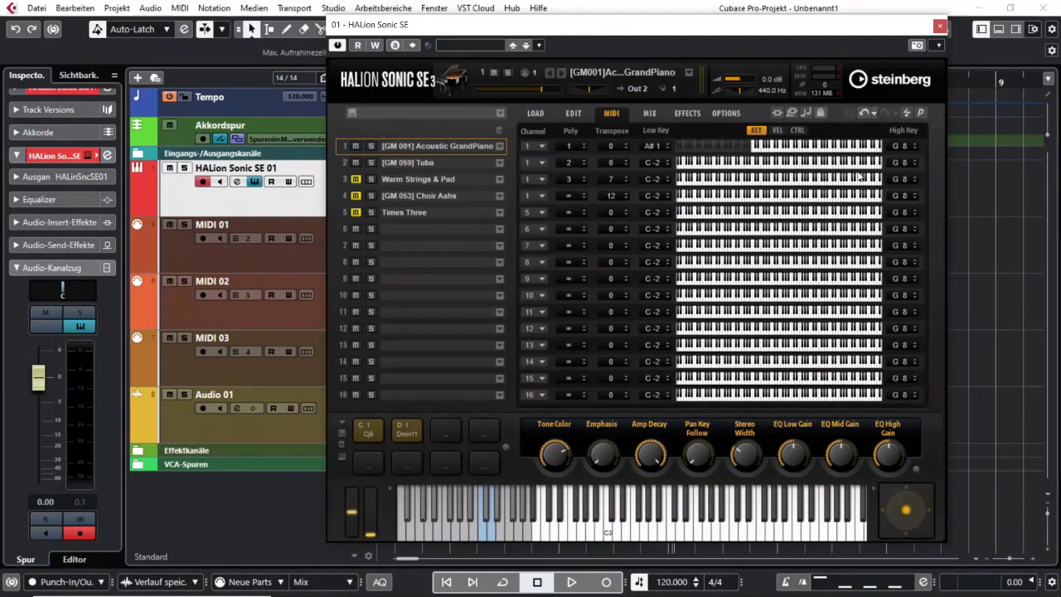
left_click_drag(884, 167, 750, 168)
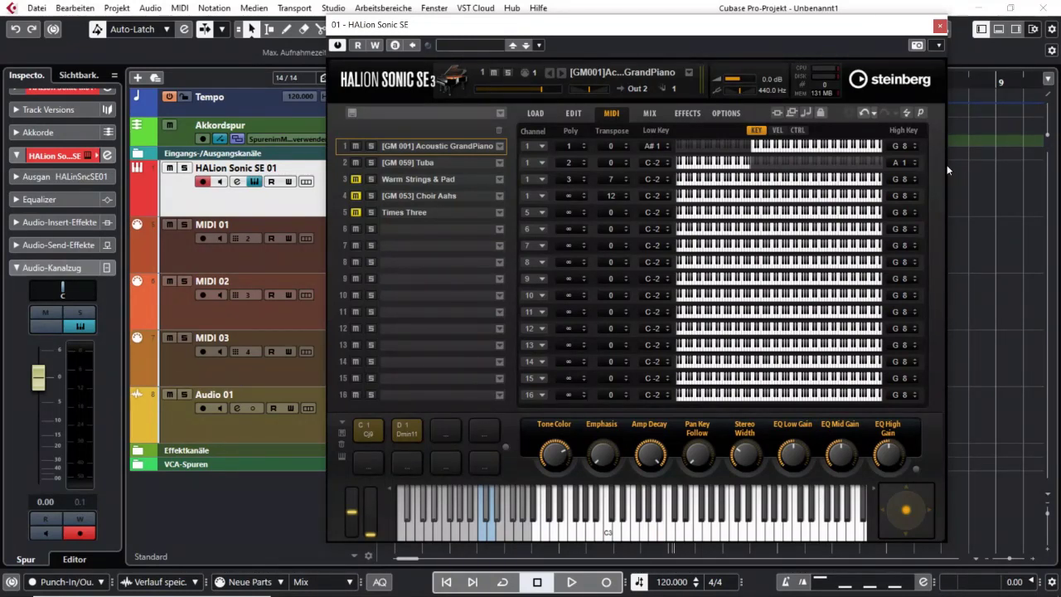
scroll(904, 170, "down", 2)
scroll(904, 165, "up", 2)
scroll(902, 165, "up", 1)
left_click_drag(901, 165, 900, 168)
scroll(898, 162, "up", 2)
Play low, middle and high notes on the virtual keyboard to audition the split between Tuba and Acoustic GrandPiano
left_click(467, 534)
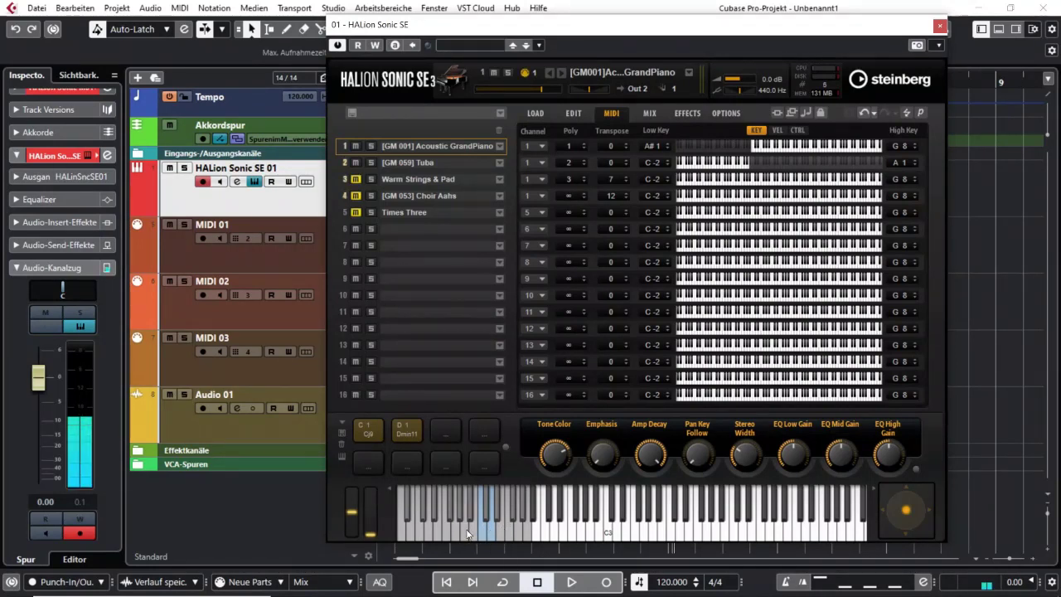
left_click(467, 535)
left_click(466, 534)
left_click(519, 530)
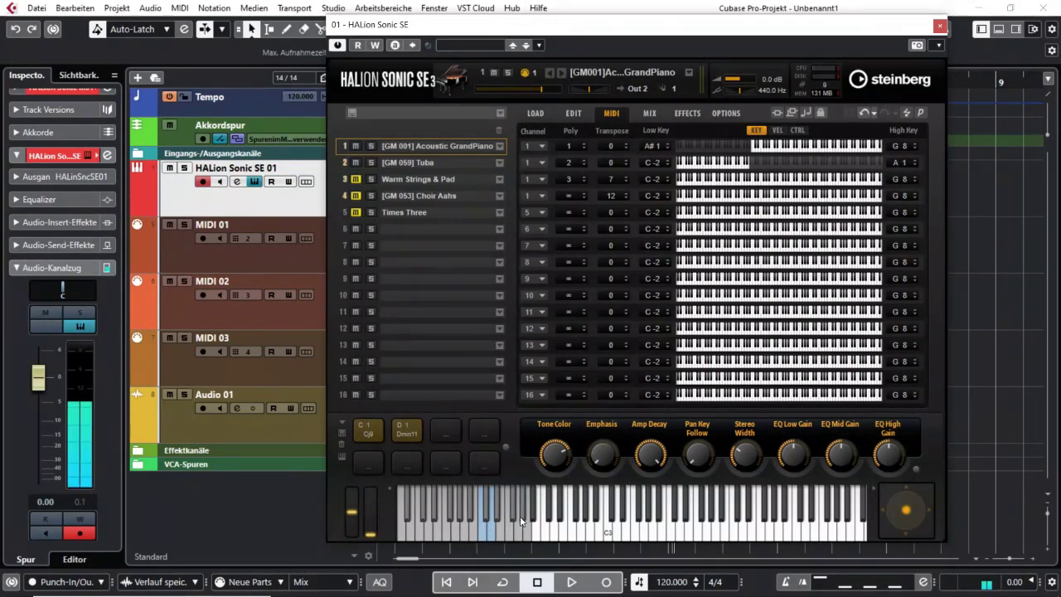
left_click(523, 514)
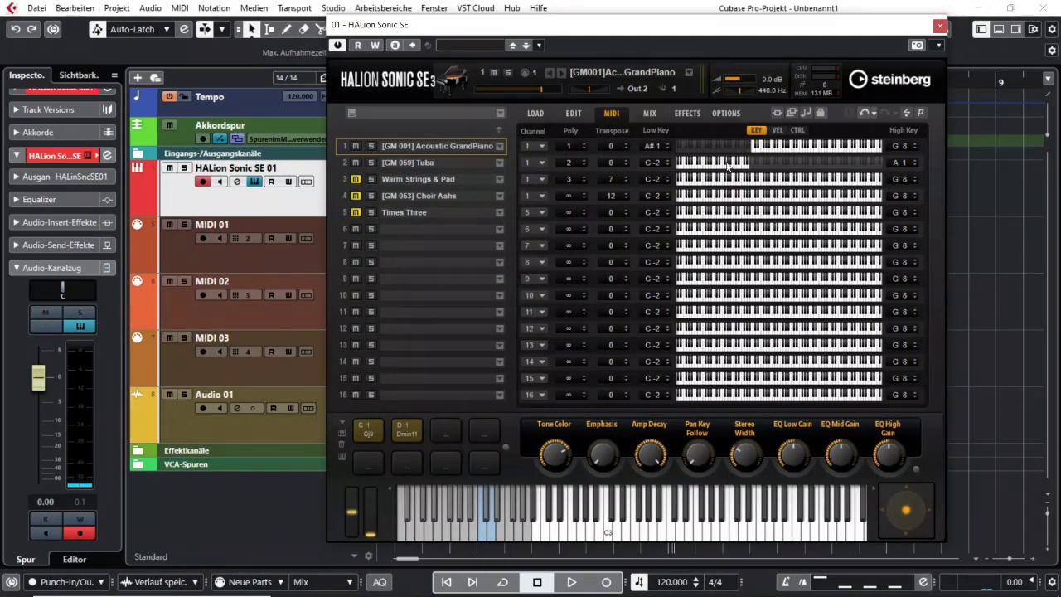
left_click(507, 539)
left_click(671, 533)
left_click(671, 533)
left_click(672, 534)
left_click(598, 535)
left_click(788, 530)
left_click(717, 530)
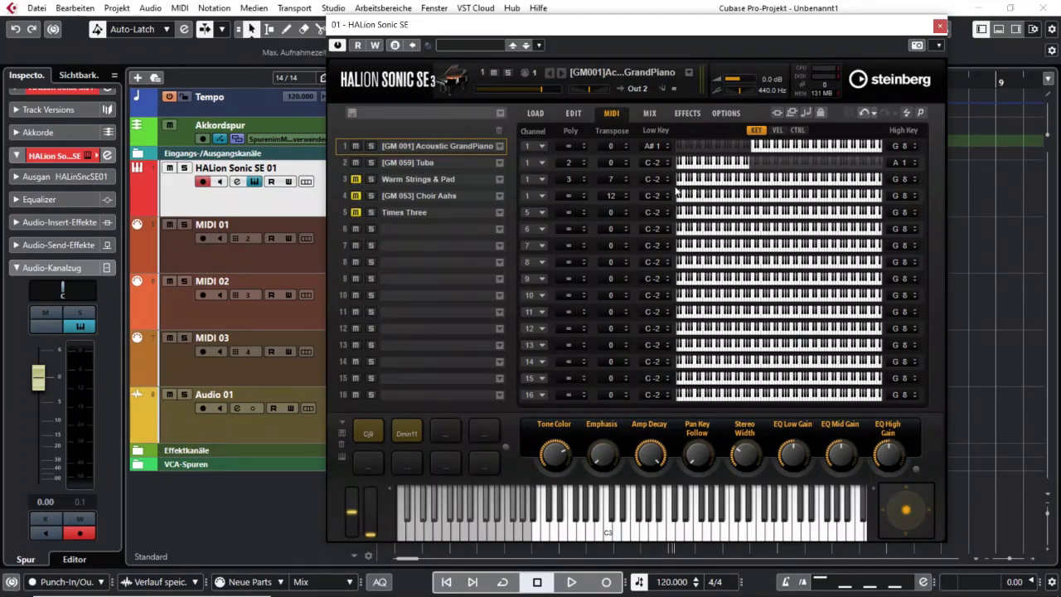
Restrict Warm Strings & Pad to the key range D#3 to D#6
left_click_drag(677, 182, 779, 180)
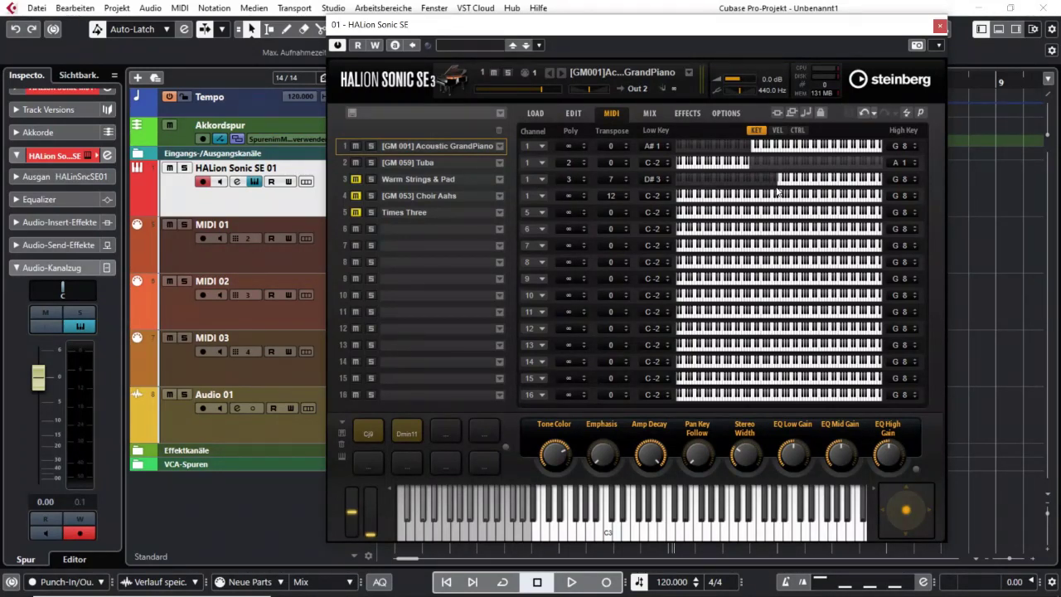
left_click_drag(883, 183, 836, 181)
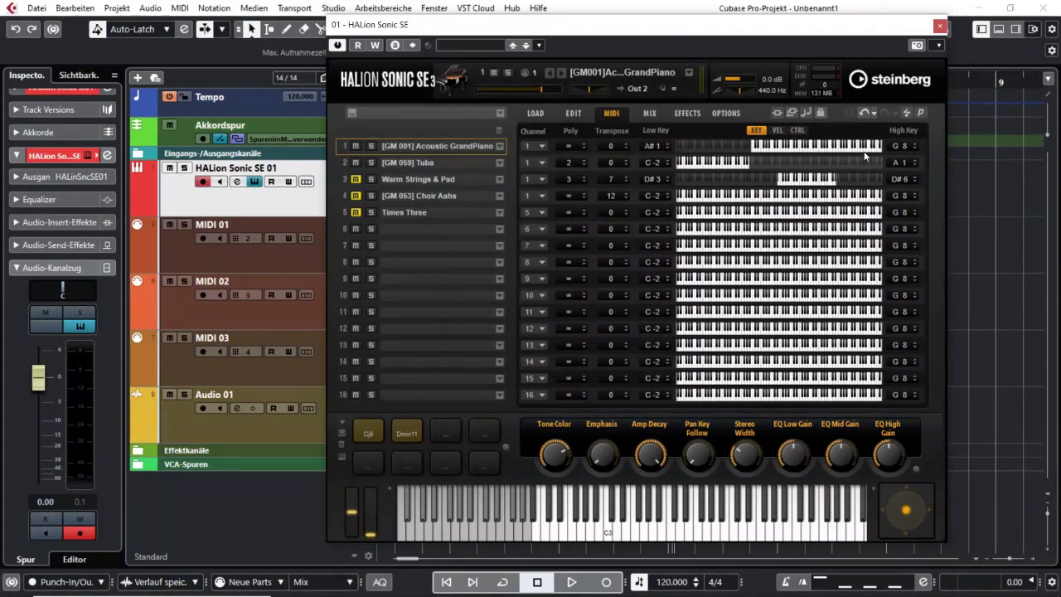
Show the velocity ranges, set Acoustic GrandPiano's high velocity to 63, and raise Tuba's low velocity to about the same point
left_click(777, 131)
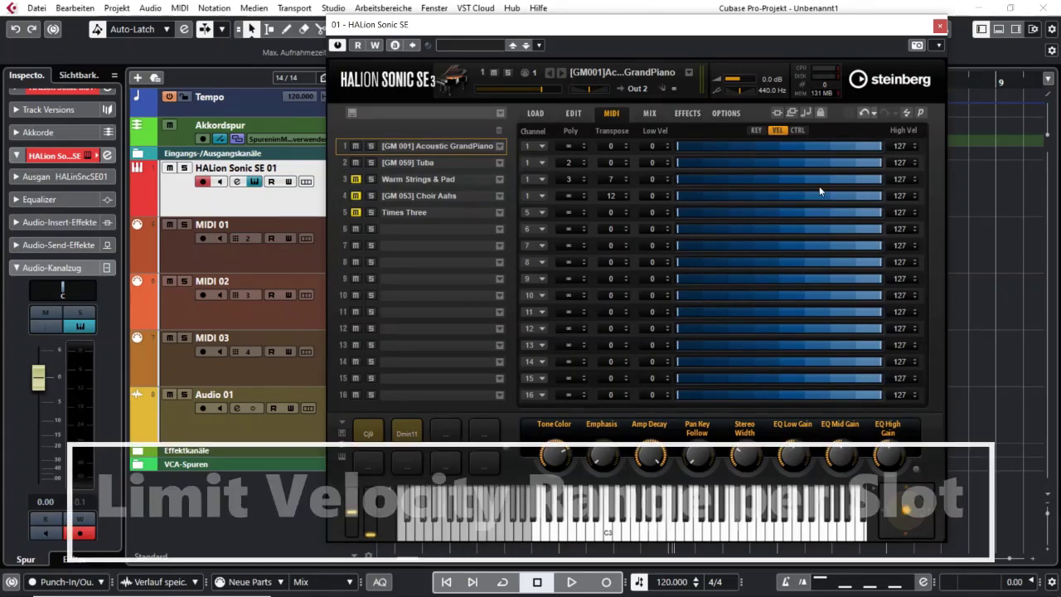
left_click(756, 130)
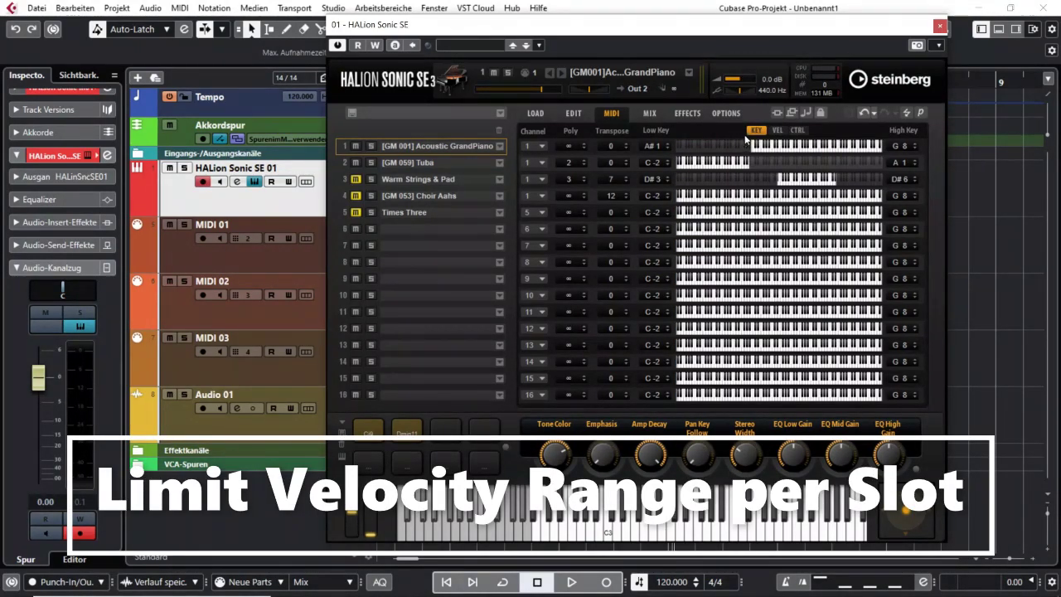
left_click(778, 131)
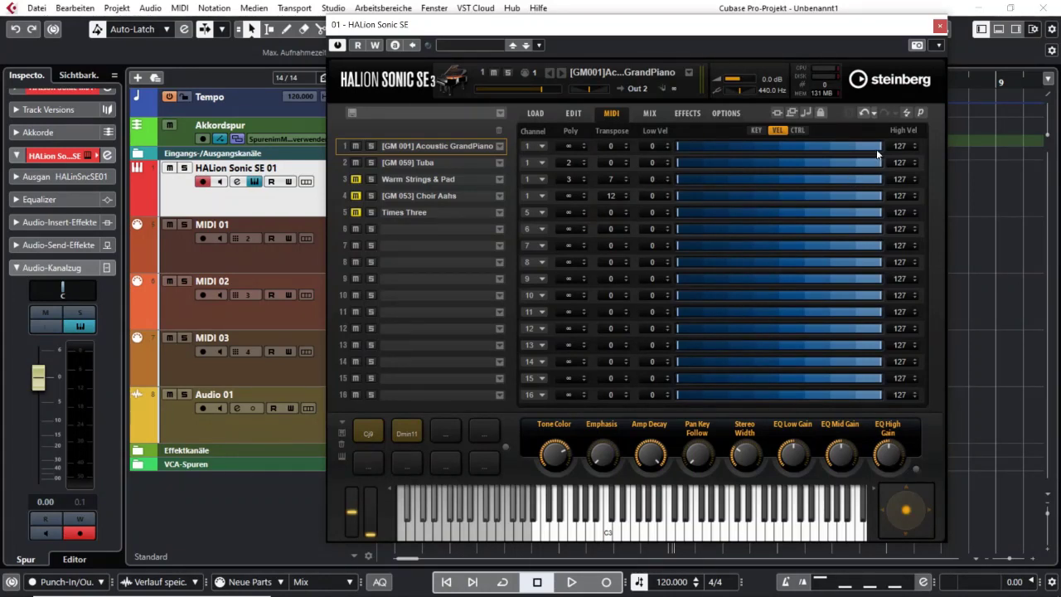
left_click_drag(879, 147, 779, 145)
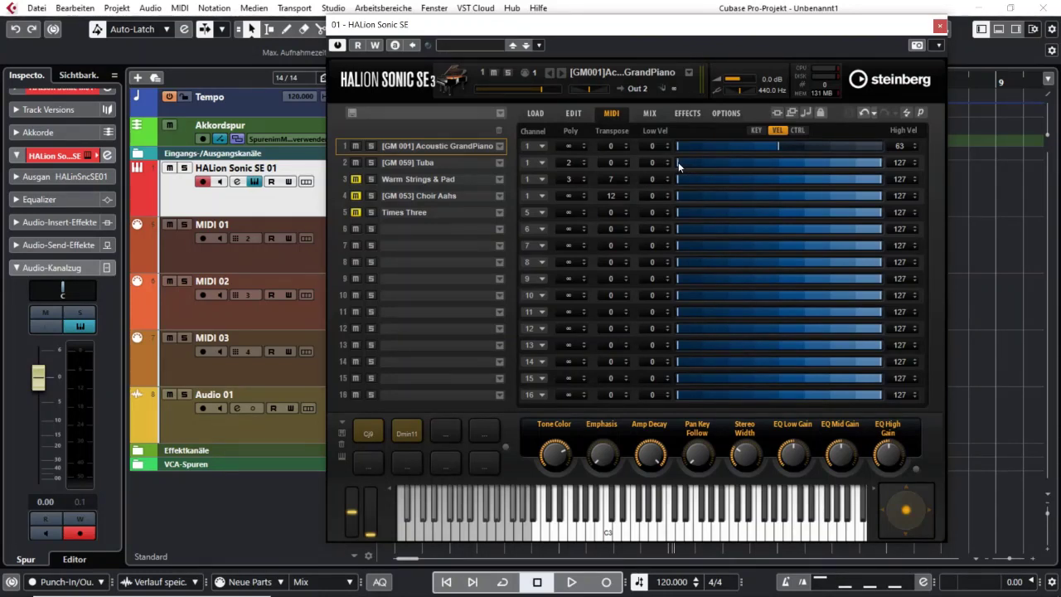
left_click_drag(678, 162, 778, 167)
Show the controller filters and try the sustain, pitch bend and foot switch filters for Acoustic GrandPiano
left_click(798, 130)
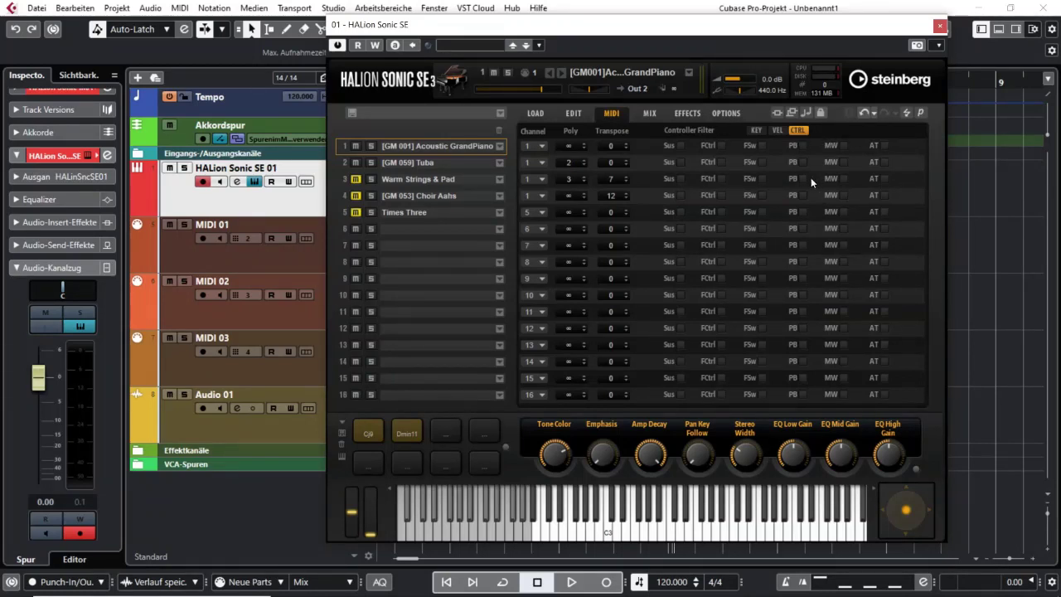
left_click(681, 146)
left_click(803, 145)
left_click(761, 146)
left_click(800, 148)
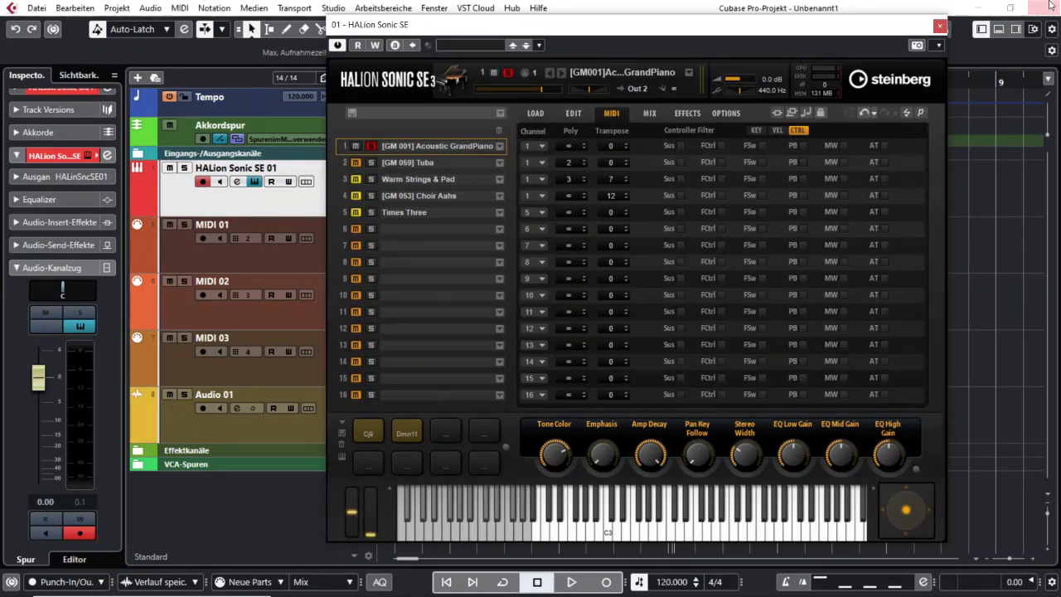
Close the instrument window and record a held chord with pitch bend on HALion Sonic SE 01 from bar 7
left_click(941, 31)
left_click(776, 75)
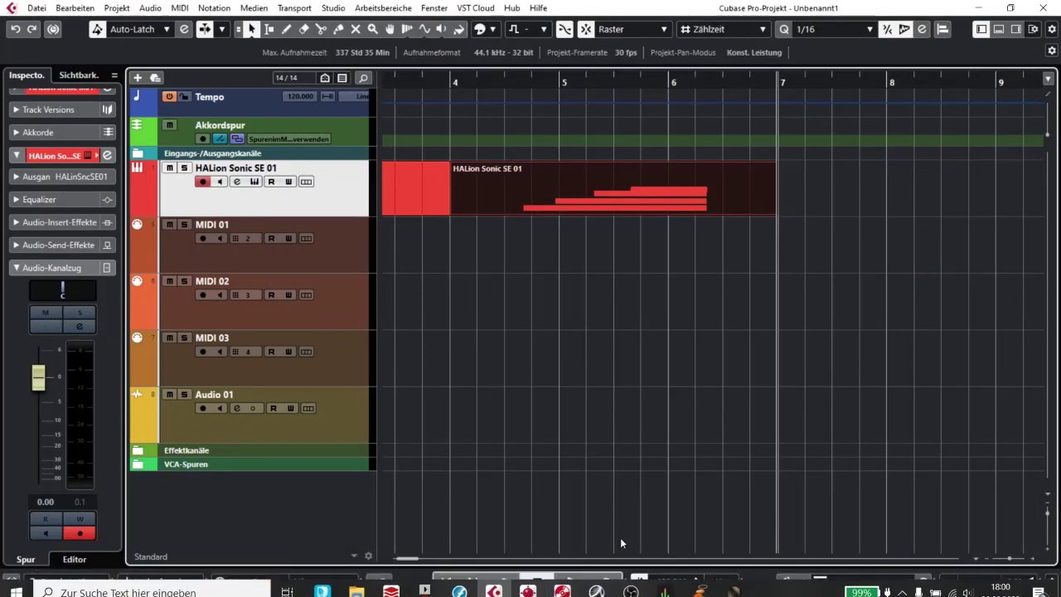
left_click(607, 582)
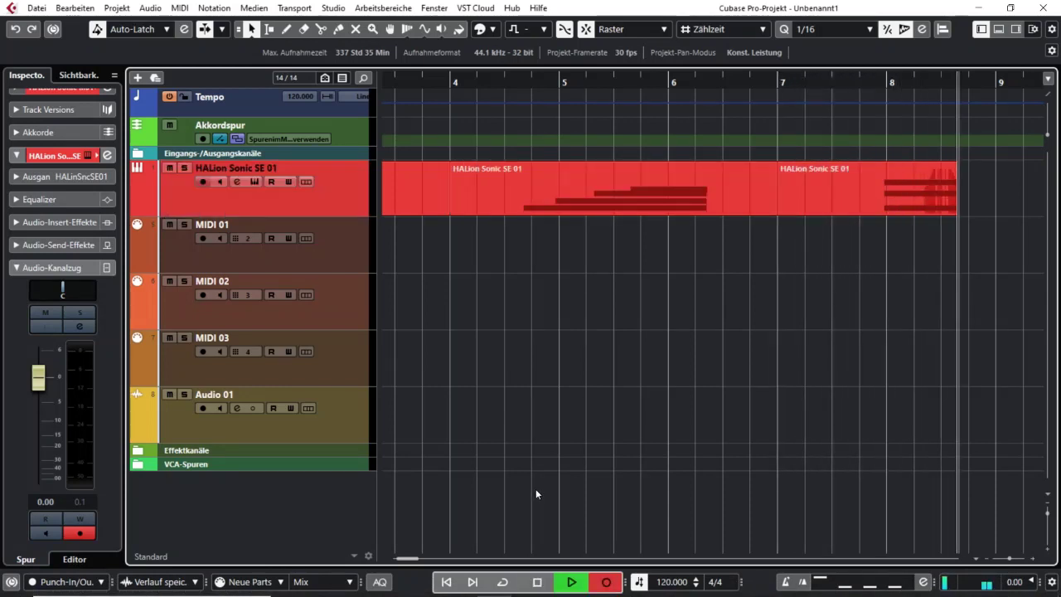
key("space")
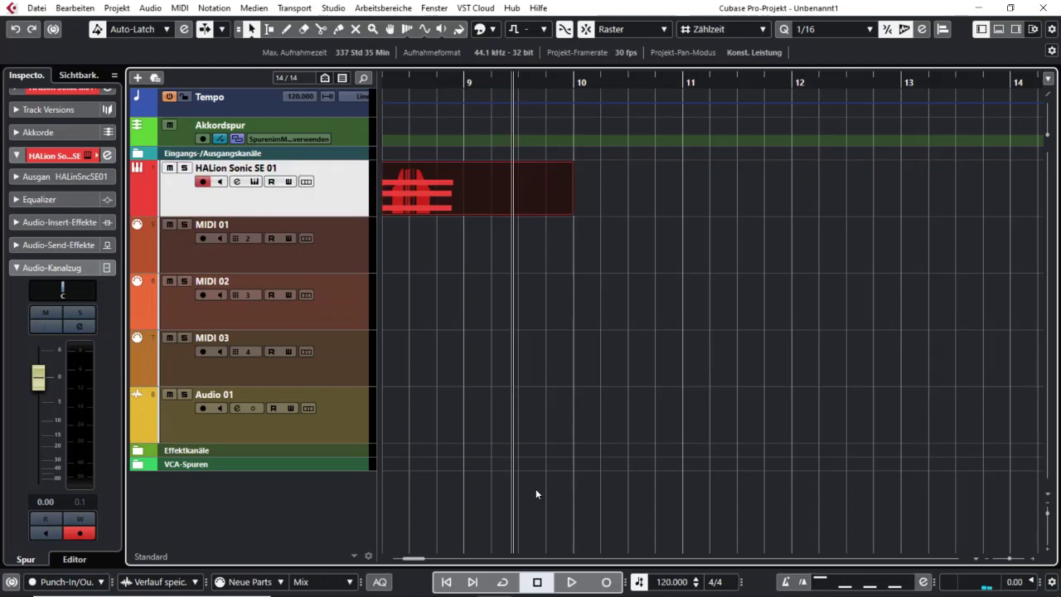
Examine the Pitchbend controller data of the part at bar 7 in the Key Editor and close the editor
scroll(587, 478, "left", 3)
scroll(673, 475, "left", 1)
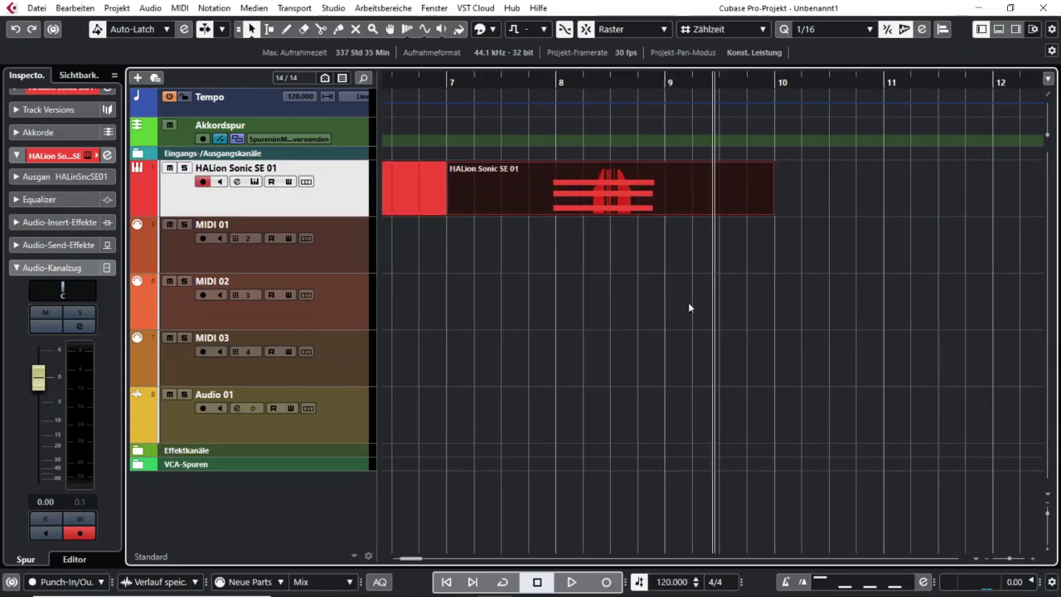
double_click(610, 193)
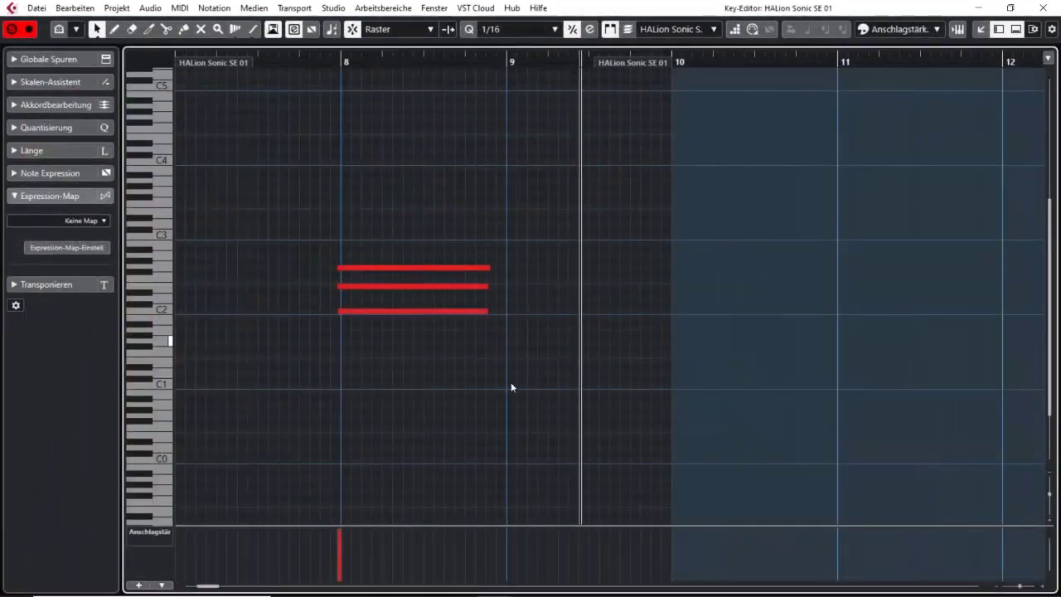
left_click(157, 527)
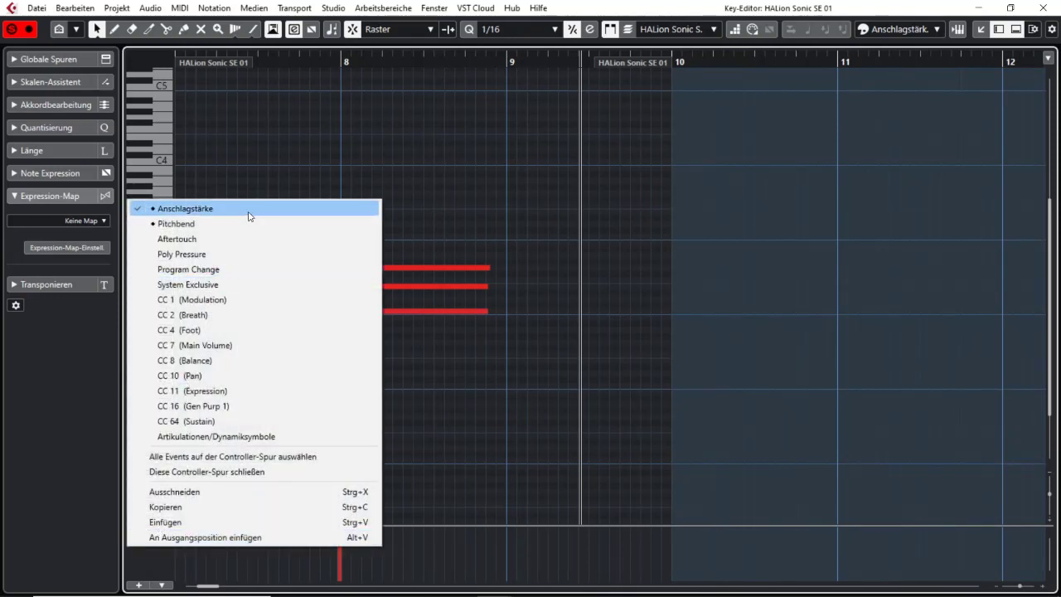
left_click(246, 224)
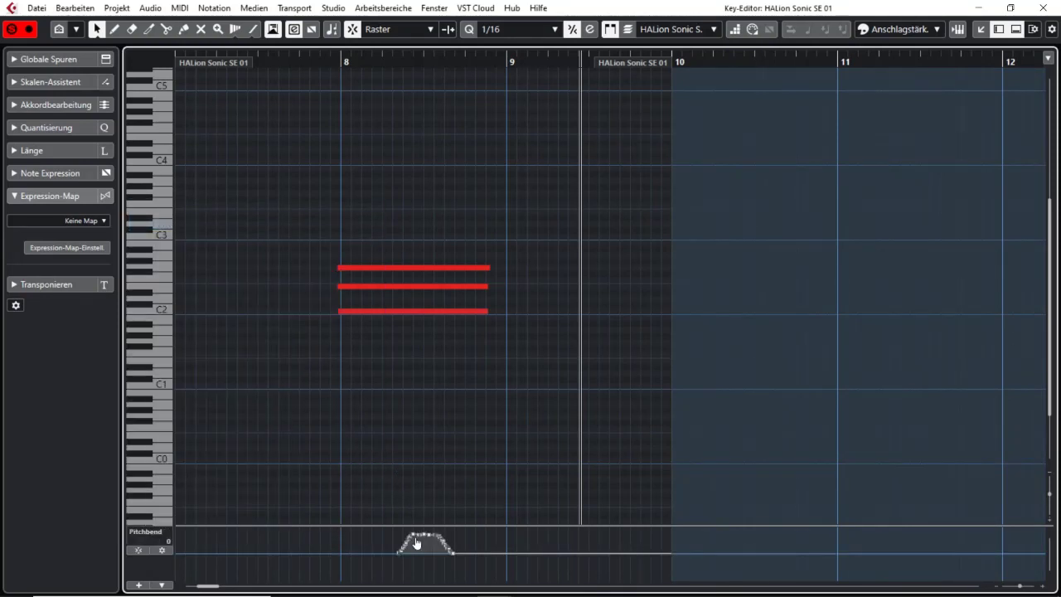
left_click(1043, 7)
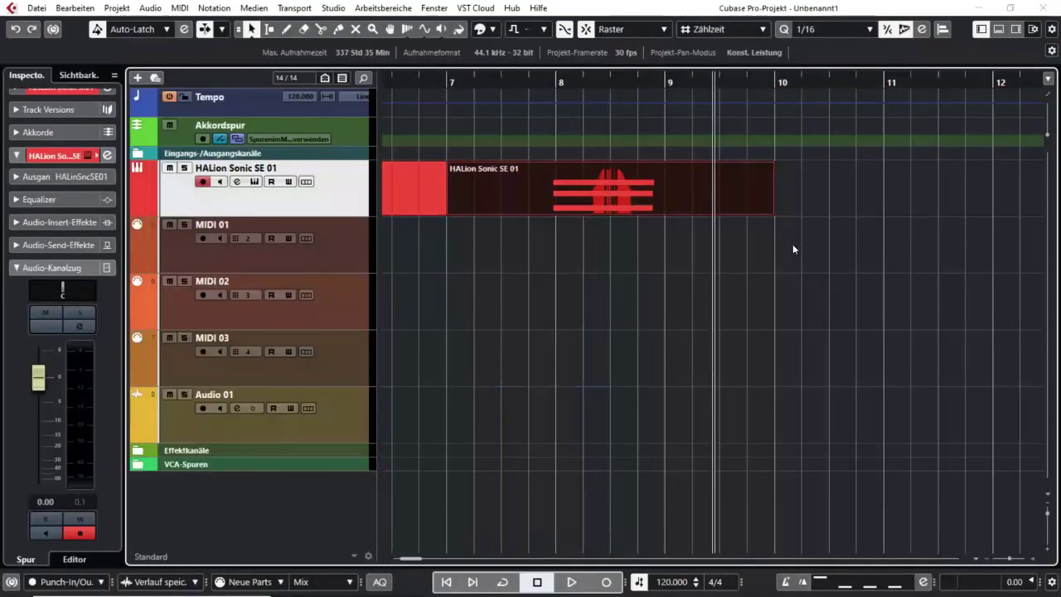
Try the pitch bend filter on Acoustic GrandPiano and play back the recorded chord with the instrument window closed
left_click(79, 326)
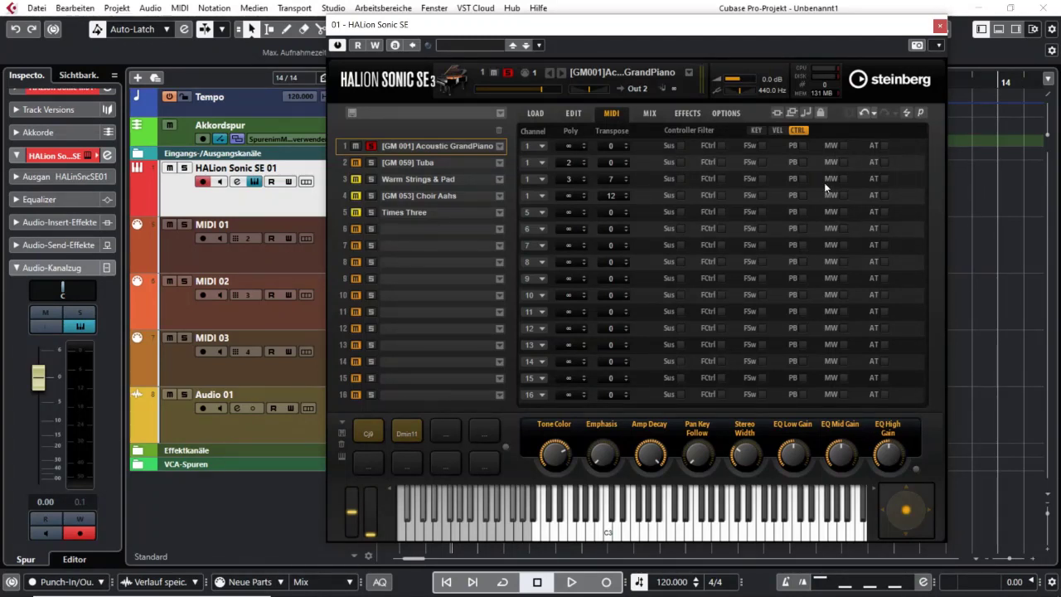
left_click(802, 146)
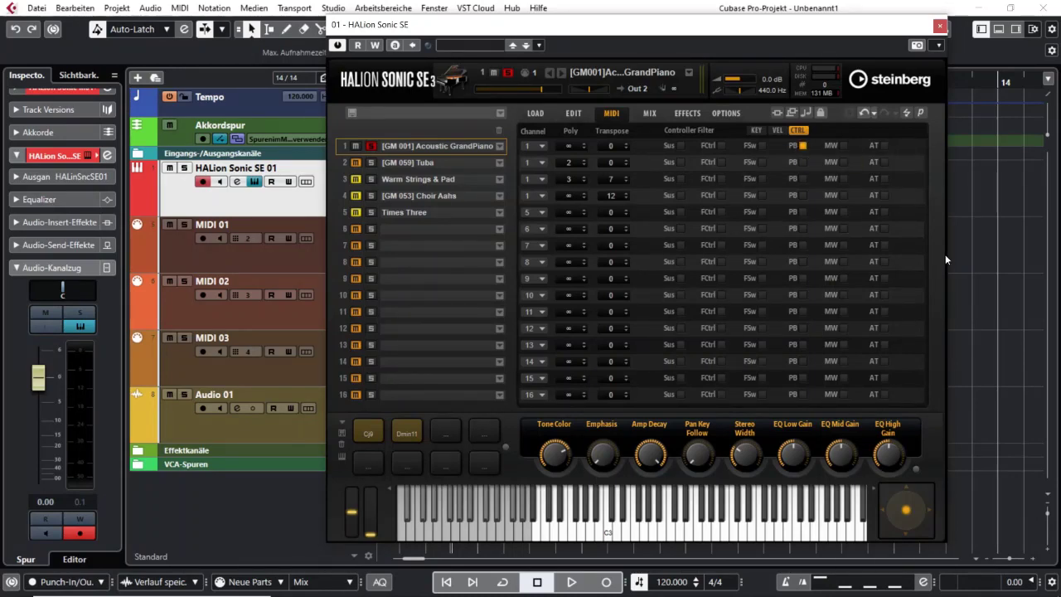
left_click(940, 26)
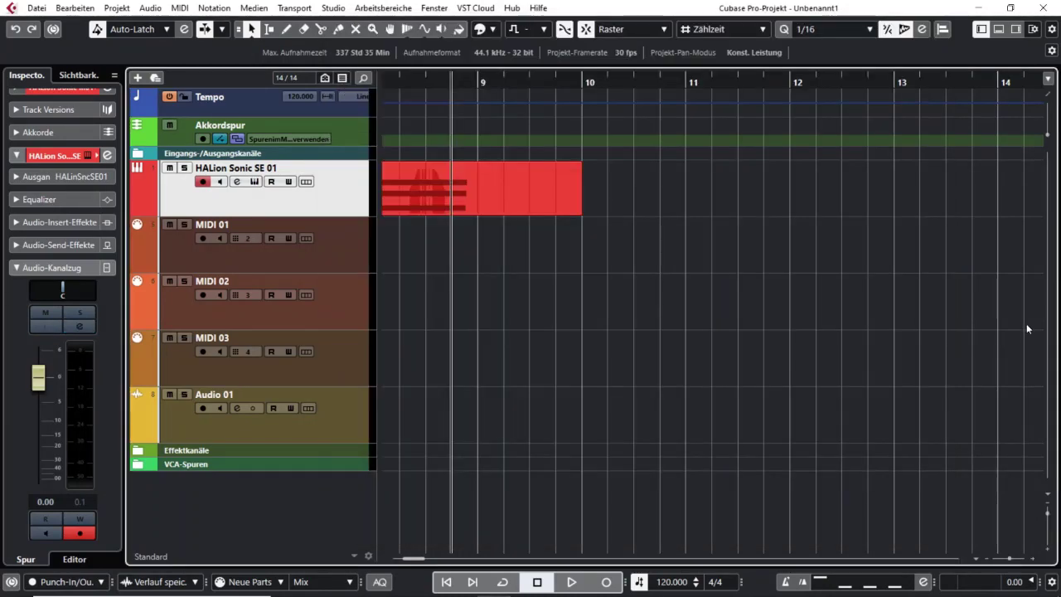
key("space")
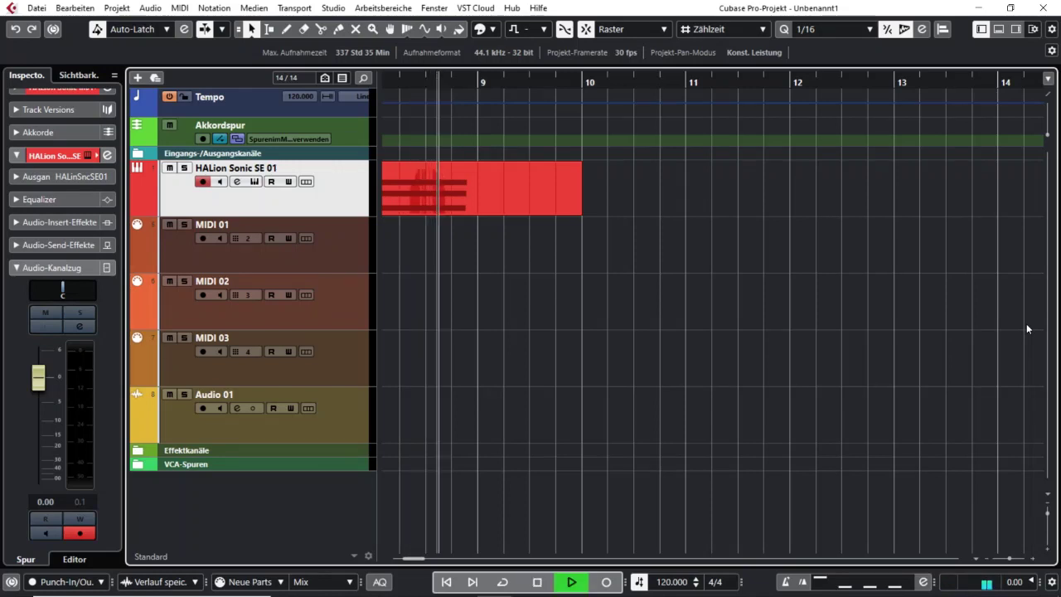
key("space")
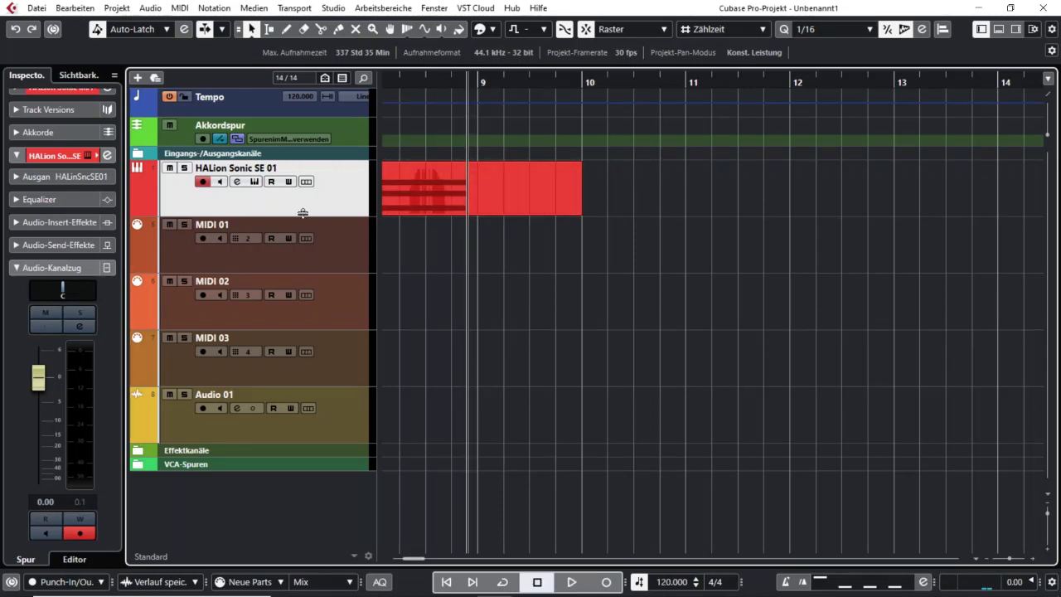
Reopen HALion Sonic SE at the MIDI controller filters and play back the recorded chord with Acoustic GrandPiano's pitch bend unfiltered
left_click(256, 181)
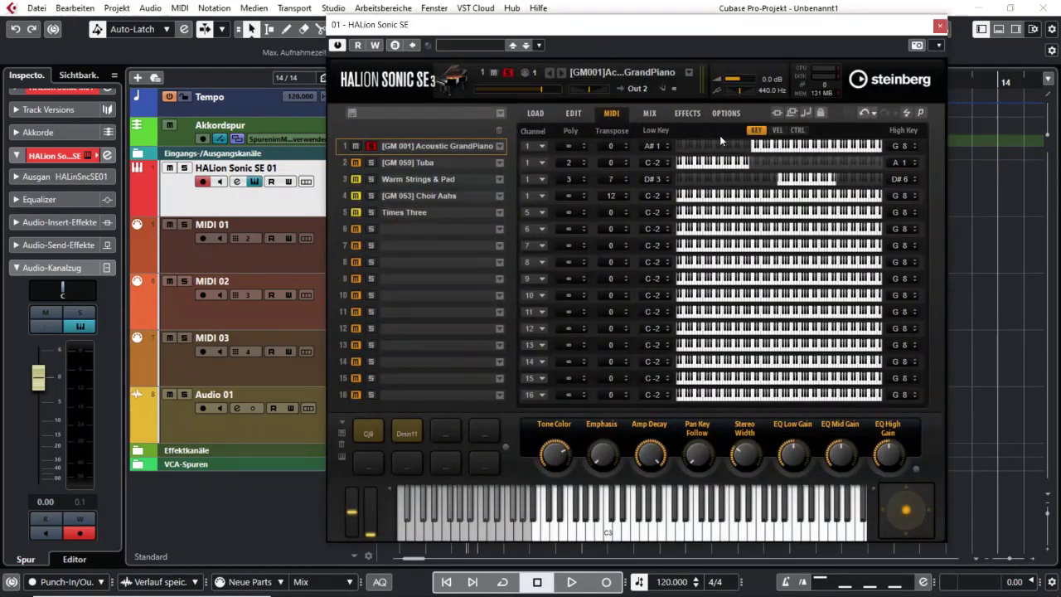
left_click(719, 115)
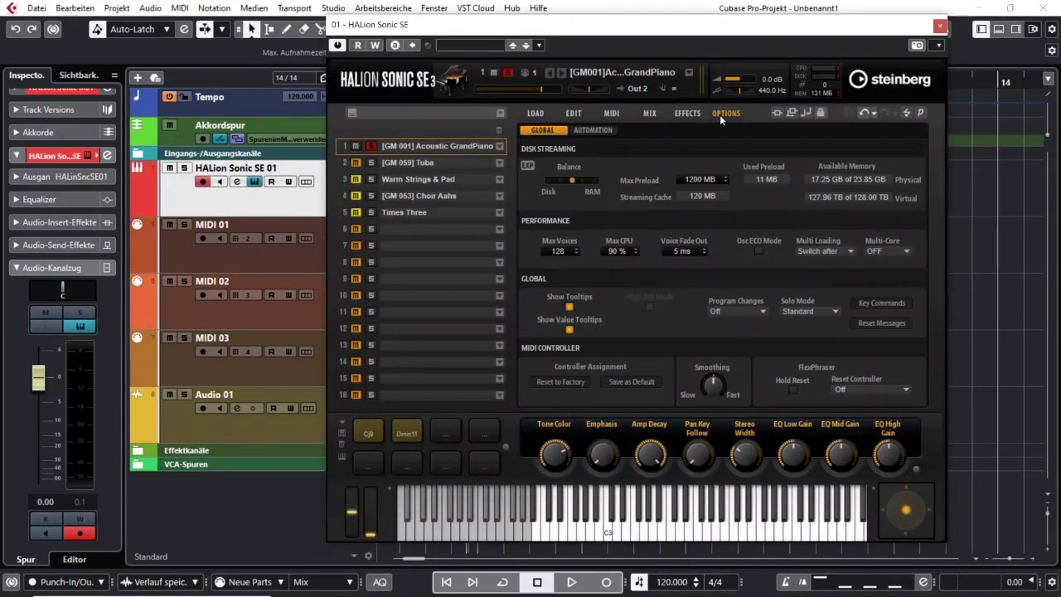
left_click(610, 116)
left_click(798, 130)
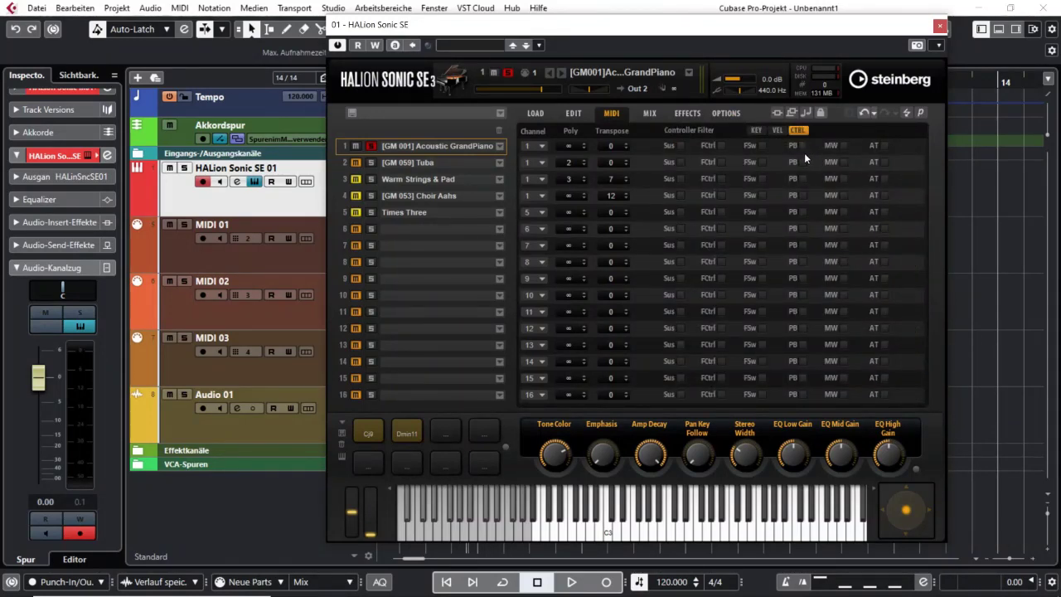
key("space")
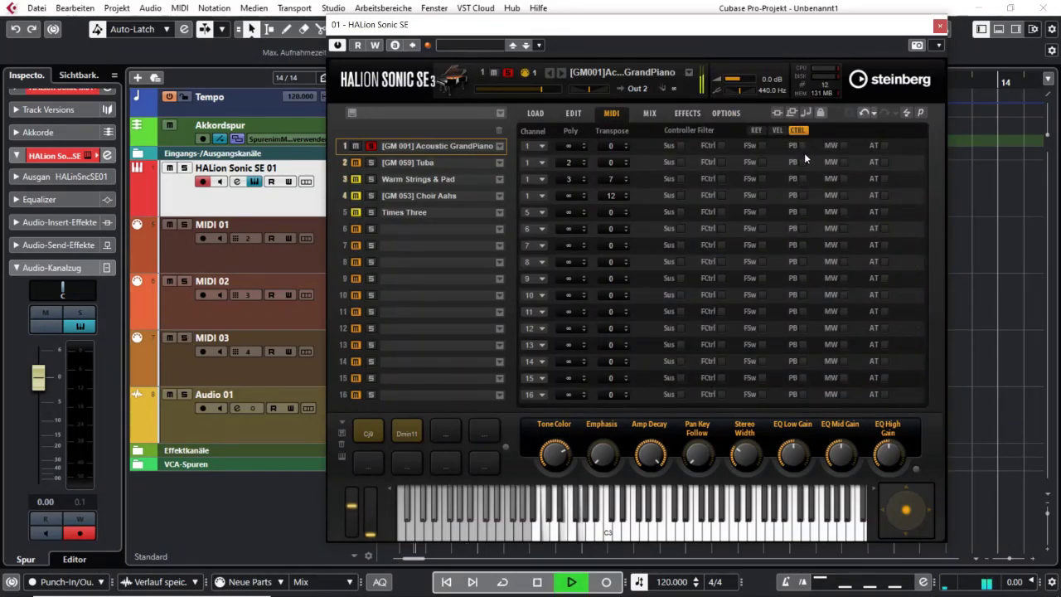
key("space")
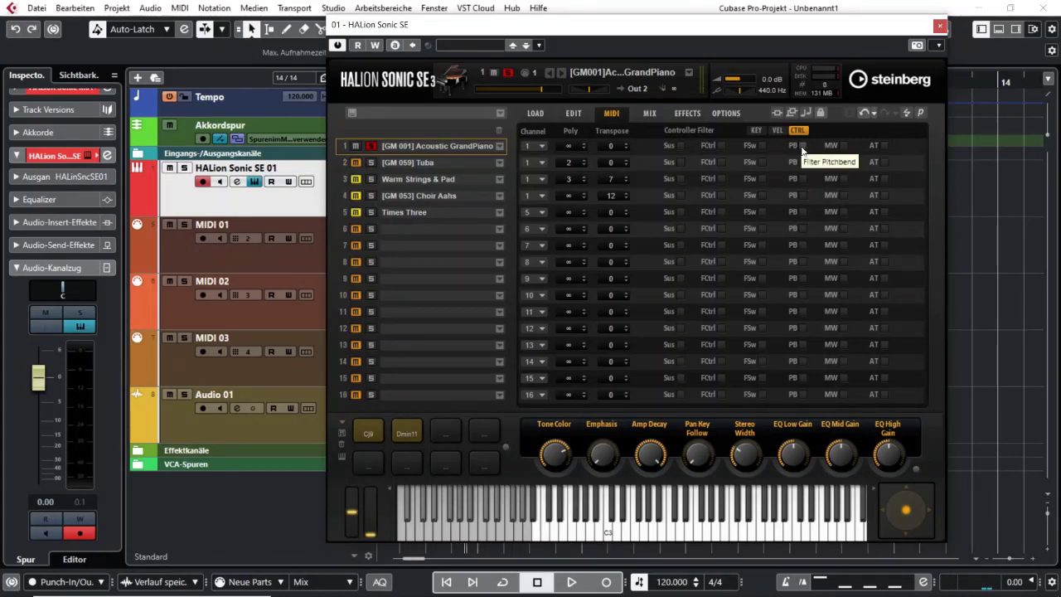
Turn on the pitch bend filter for Acoustic GrandPiano, replay the recorded chord for comparison, and close the instrument window
left_click(801, 147)
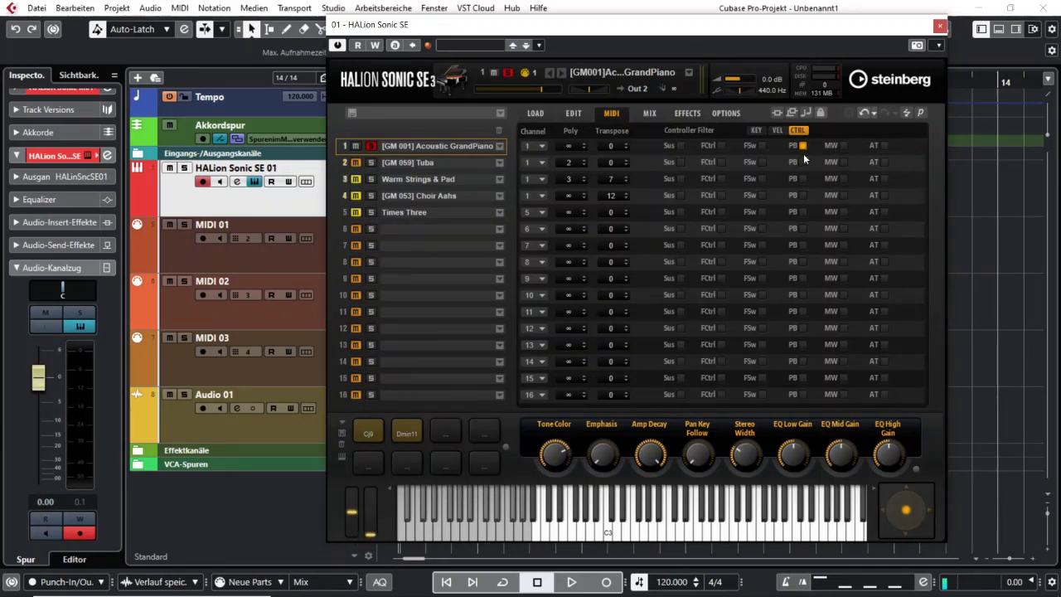
key("space")
key("space")
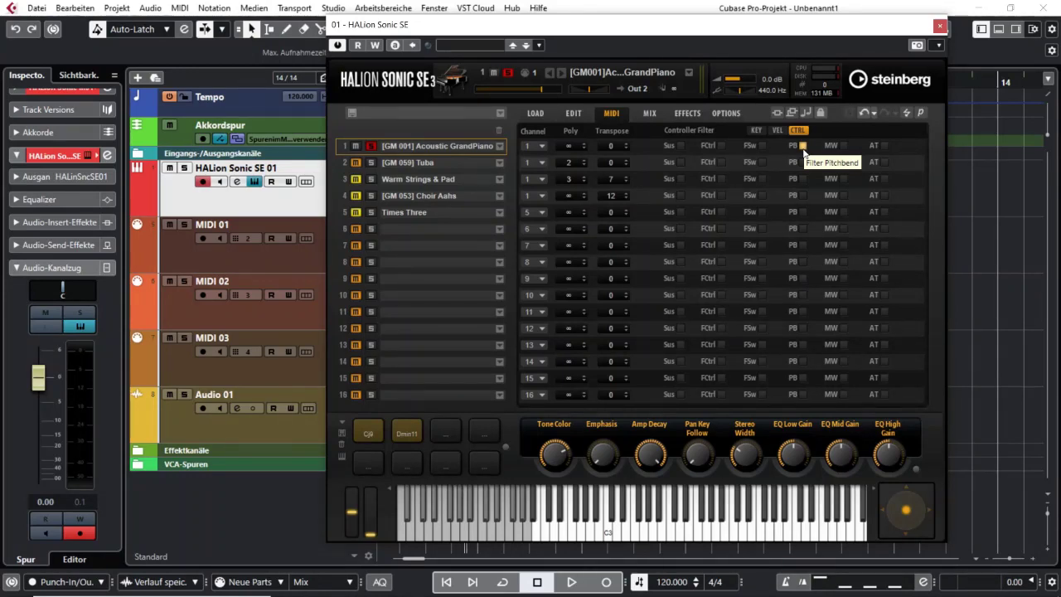
left_click(940, 25)
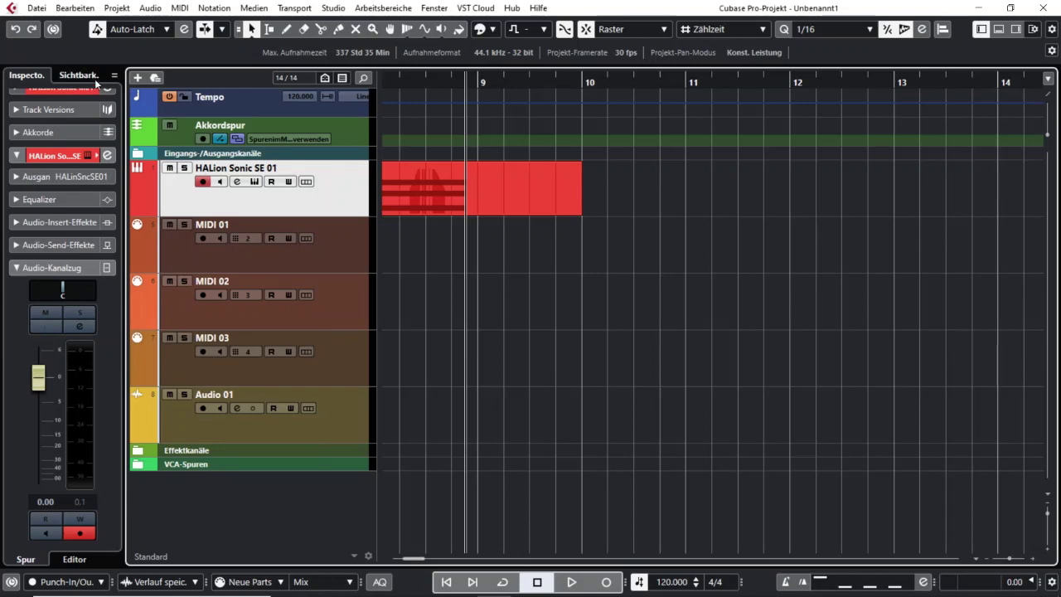